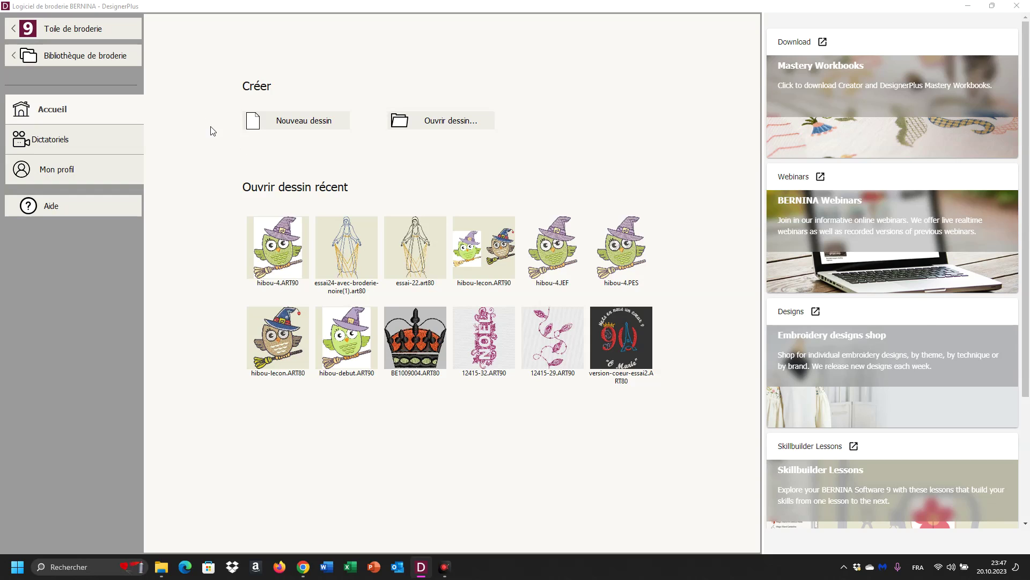
# Open the recent design hibou-4.ART90, show its colour film, and hide everything except the owl picture
pyautogui.doubleClick(264, 256)
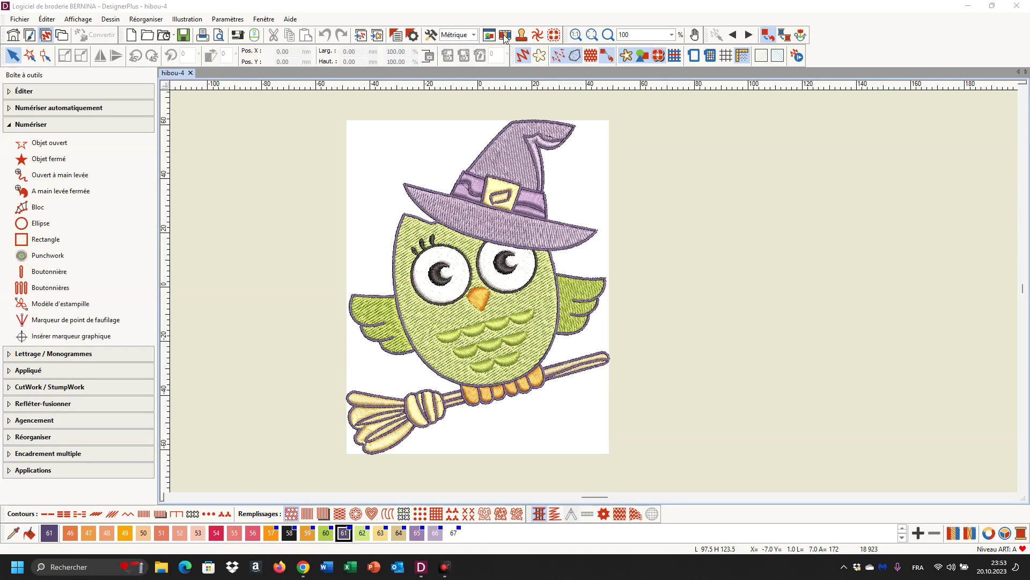
pyautogui.click(505, 35)
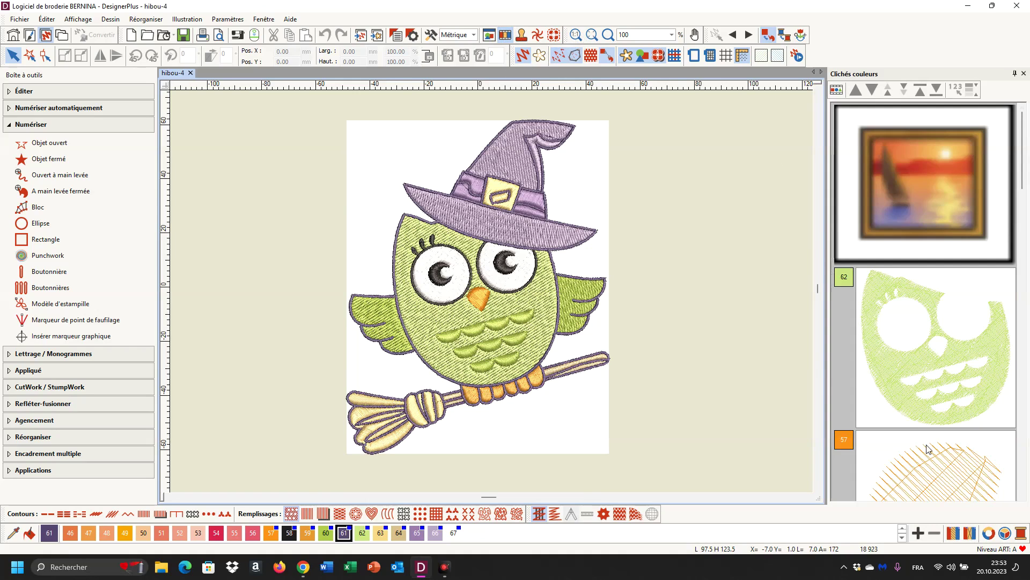
pyautogui.click(842, 176)
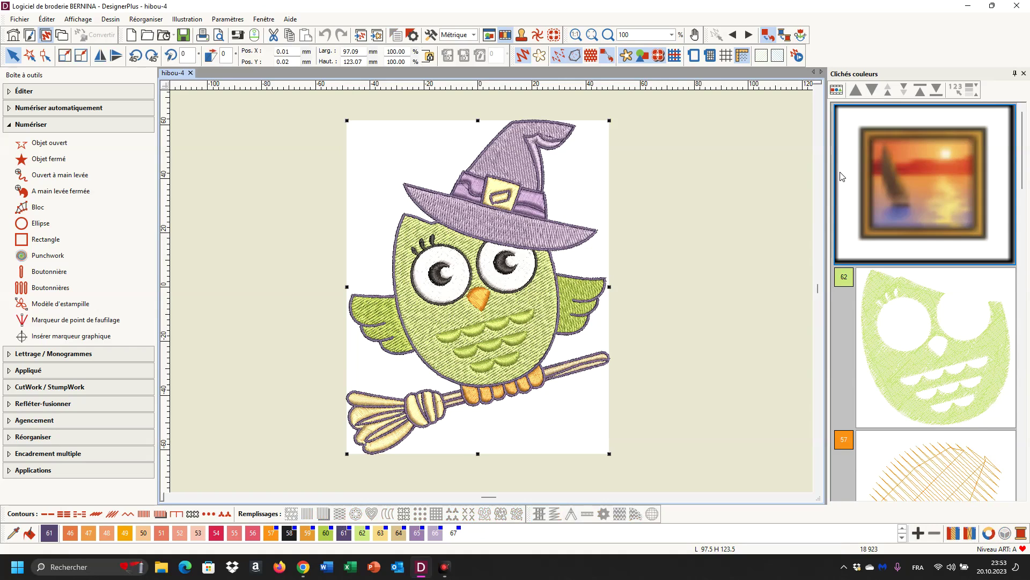
pyautogui.rightClick(842, 177)
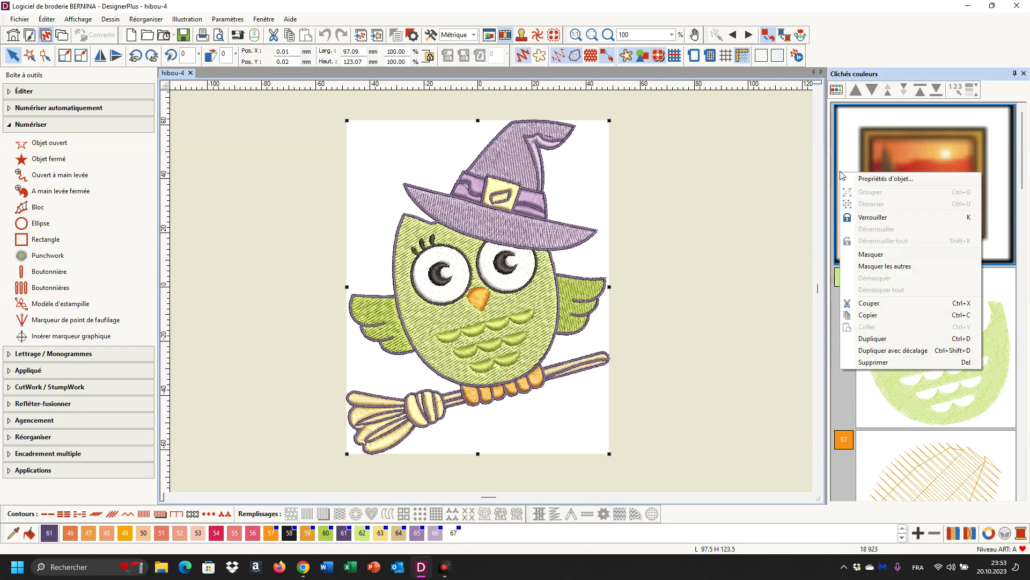
pyautogui.click(901, 267)
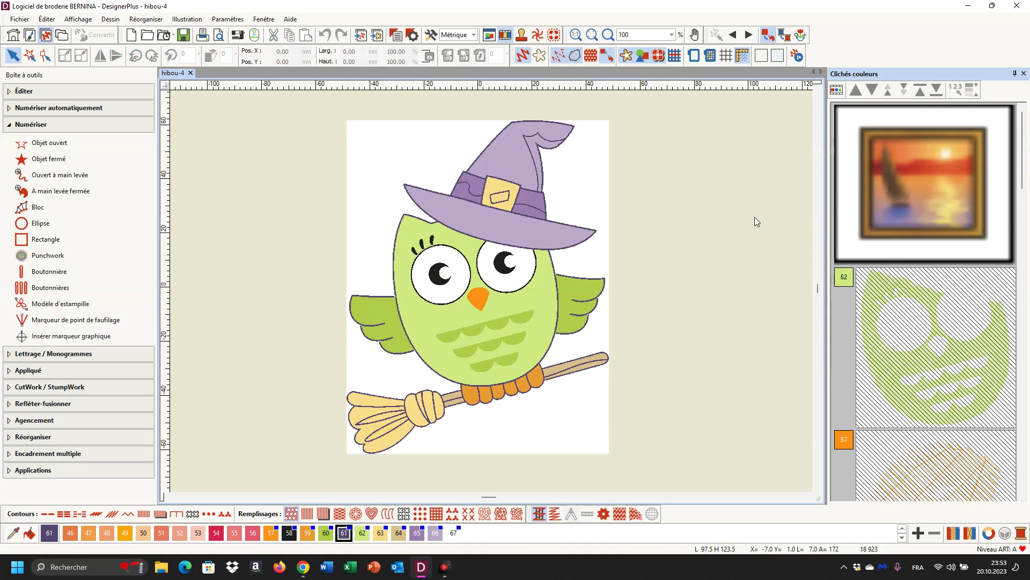
# Copy the owl picture from hibou-4 into a new blank design
pyautogui.click(607, 144)
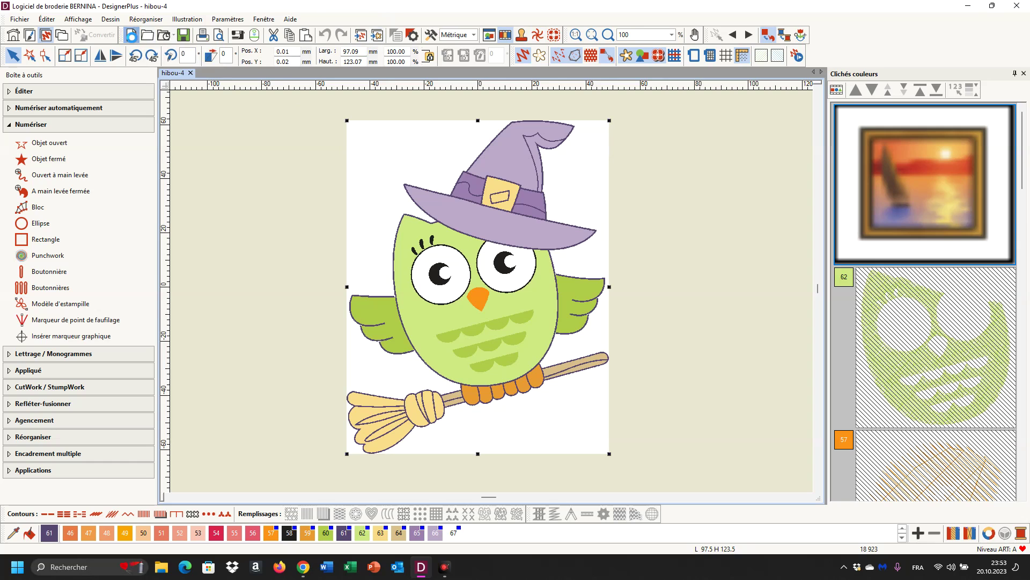
pyautogui.click(132, 35)
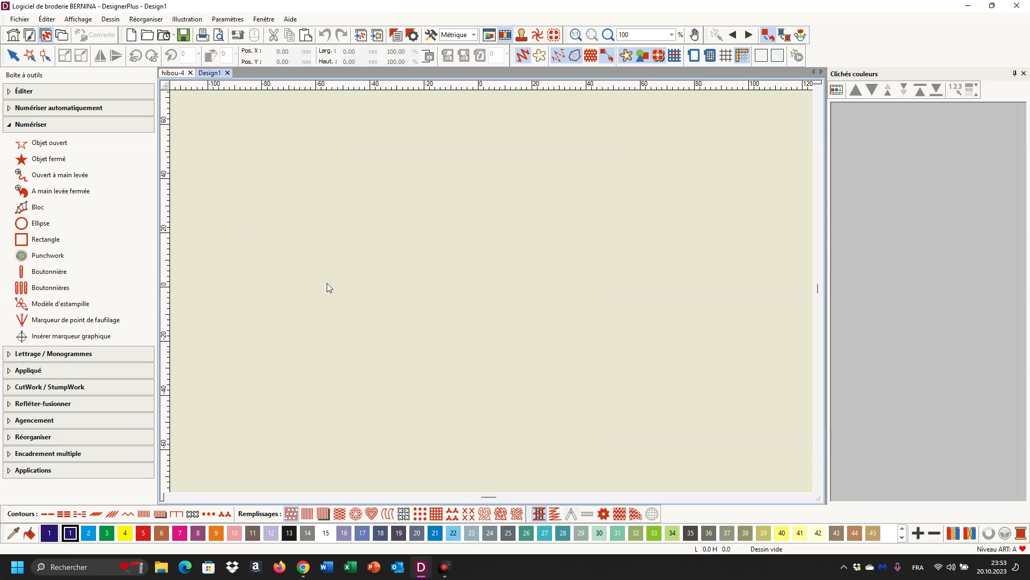
pyautogui.hotkey('ctrl', 'v')
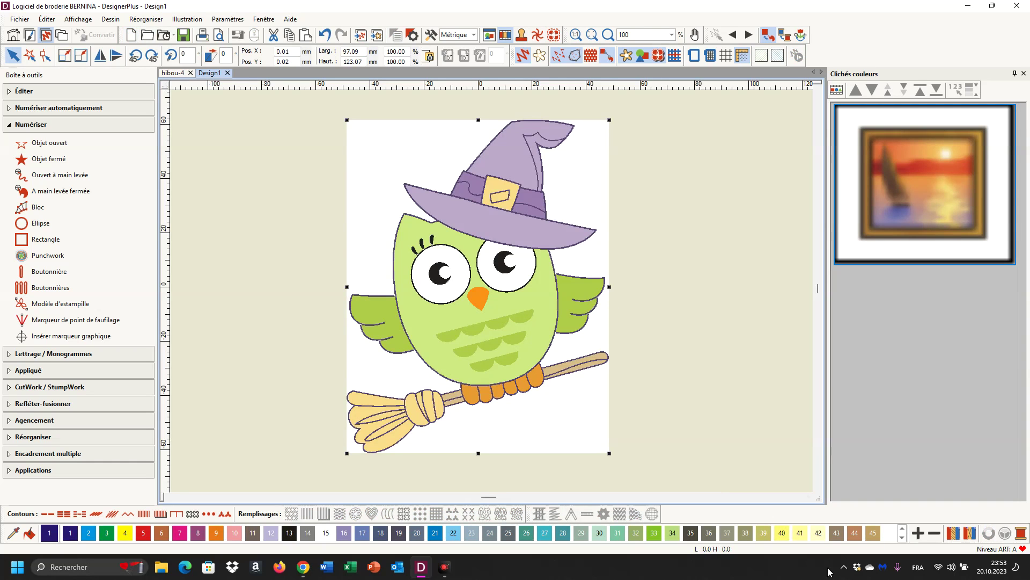
# Auto-digitize the owl picture with 11 prepared colours, adding the picture's colours to the palette and using satin fill for details
pyautogui.click(1011, 532)
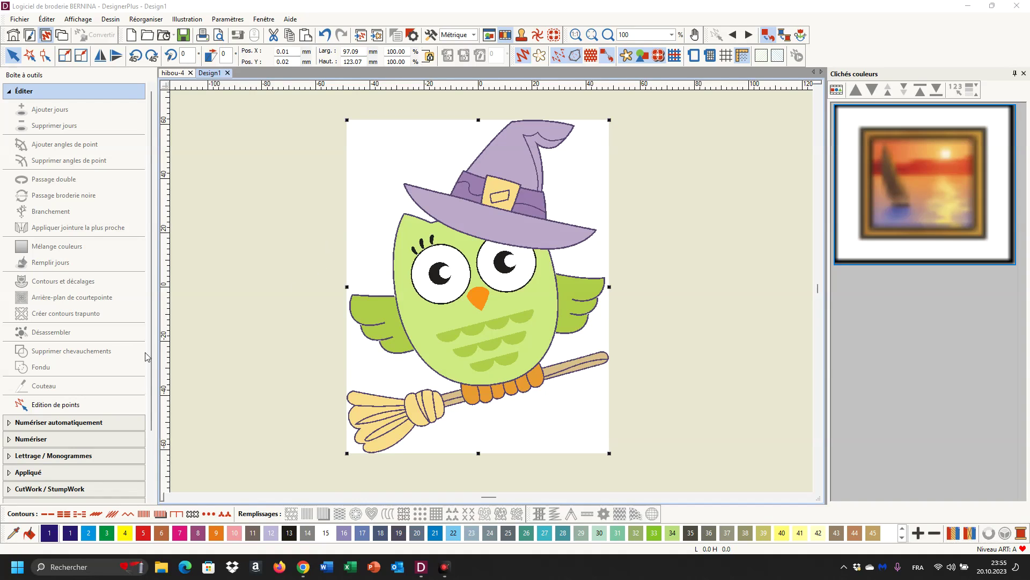
pyautogui.click(97, 423)
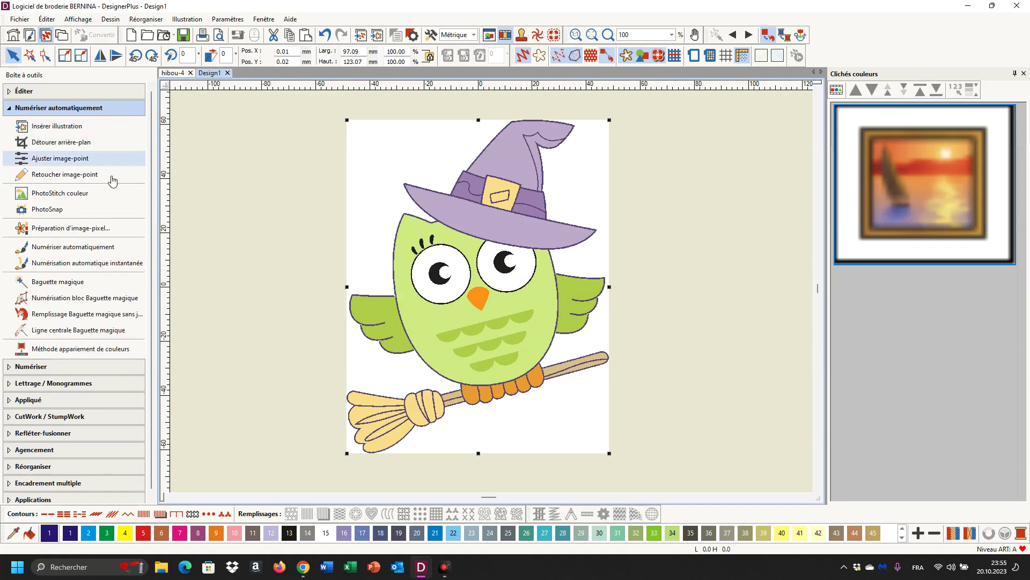
pyautogui.click(74, 247)
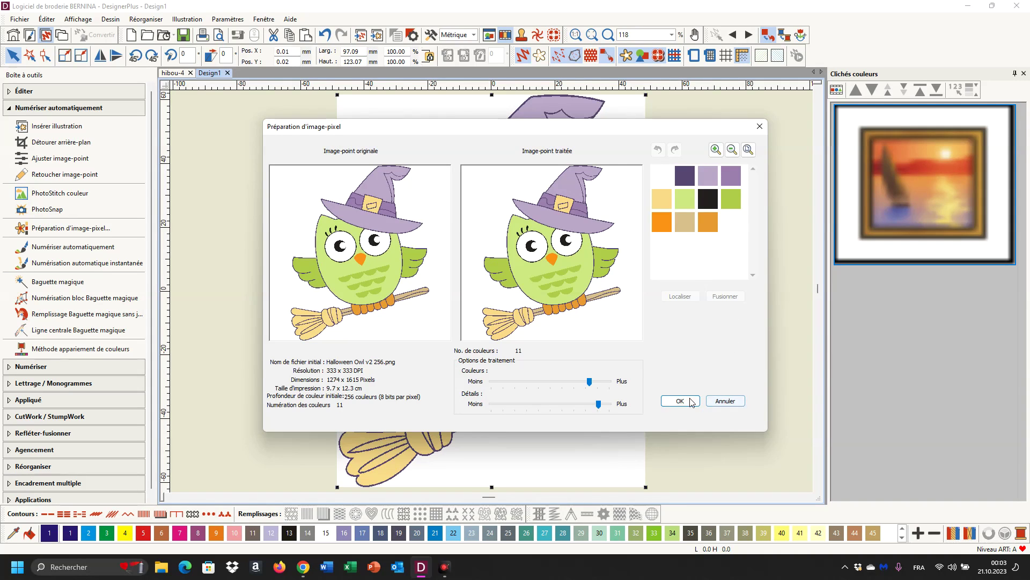
pyautogui.click(680, 401)
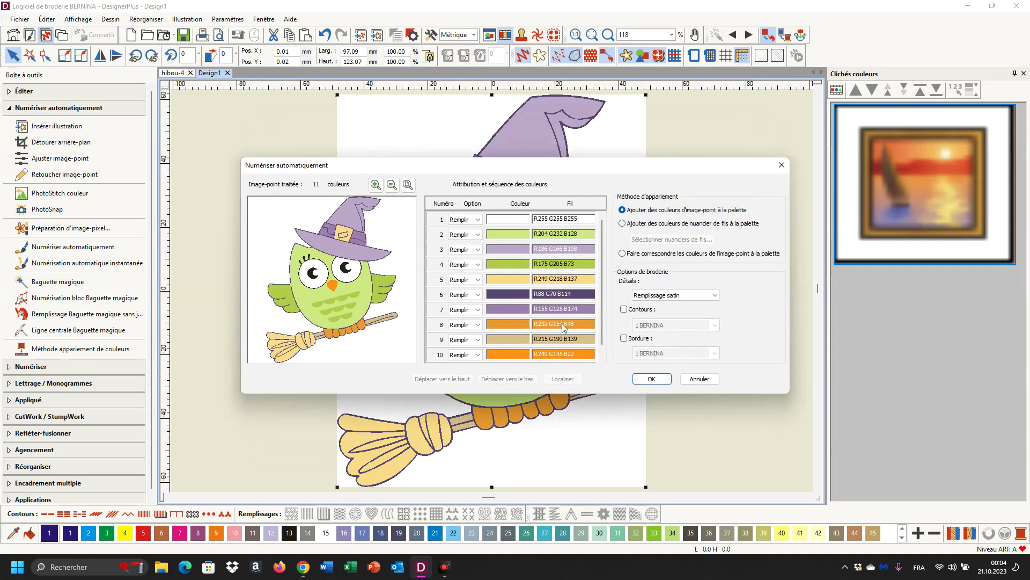
pyautogui.click(653, 379)
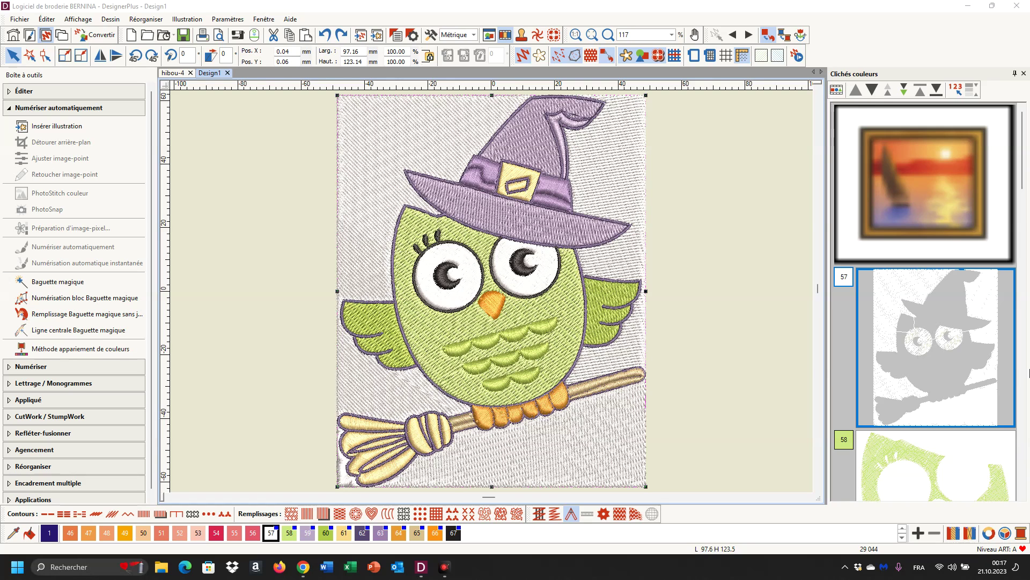
# Try deleting the entire white colour 57 block from the digitized owl, and undo the deletion
pyautogui.click(948, 343)
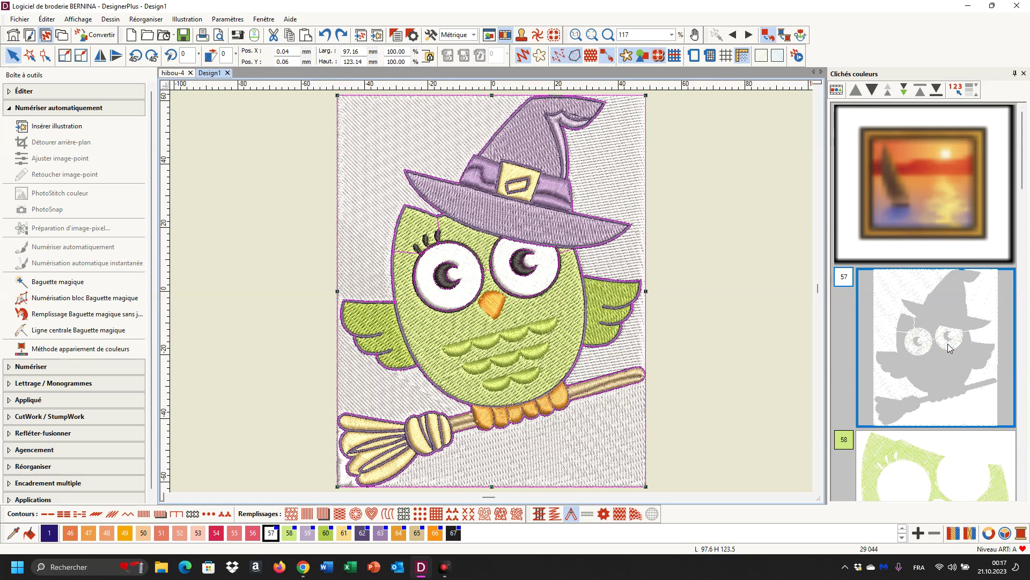
pyautogui.press('Delete')
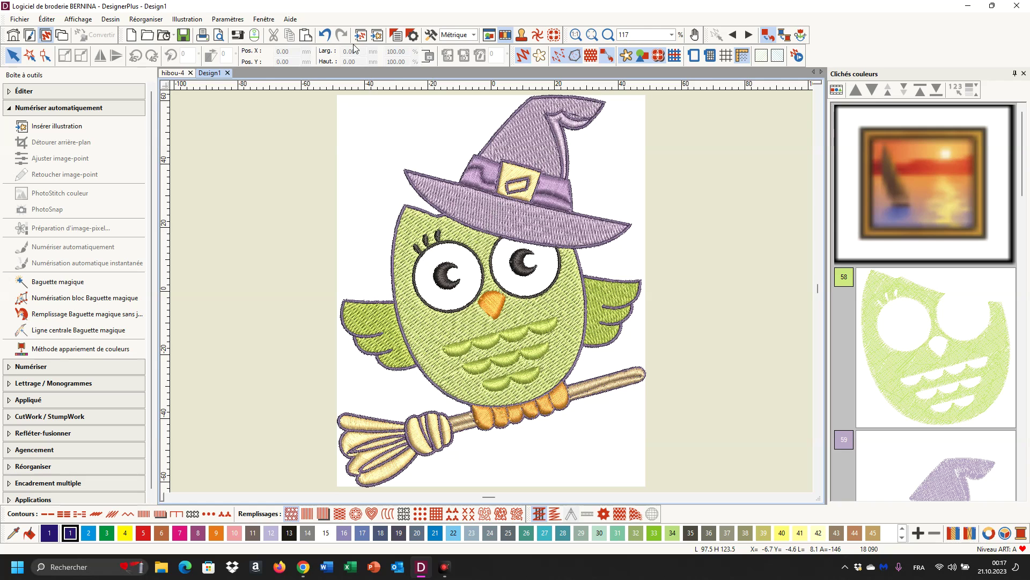
pyautogui.click(326, 36)
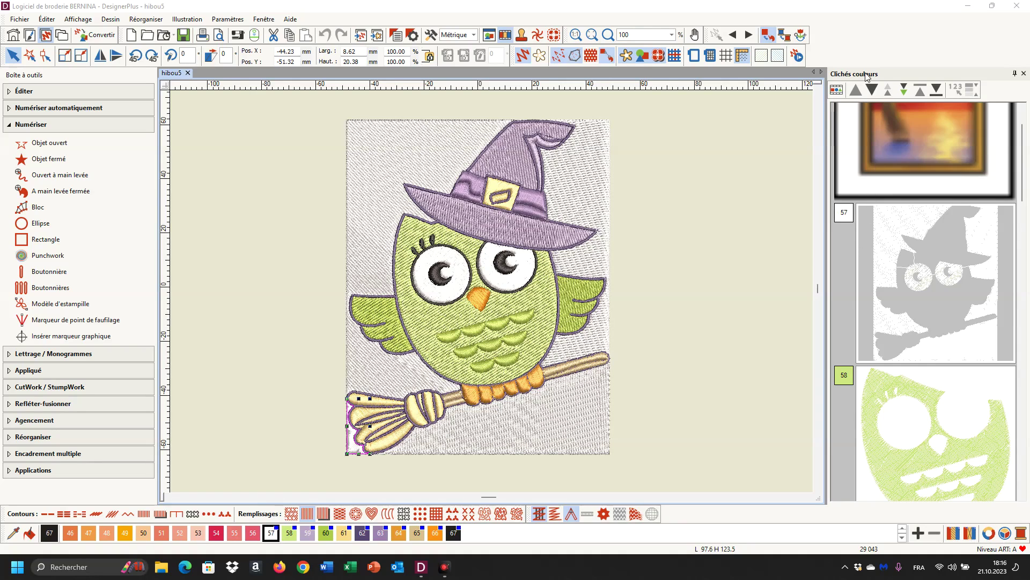
# List the objects of hibou5 individually and delete the white background pieces beside and below the broom, including the tiny stray object between them
pyautogui.click(838, 91)
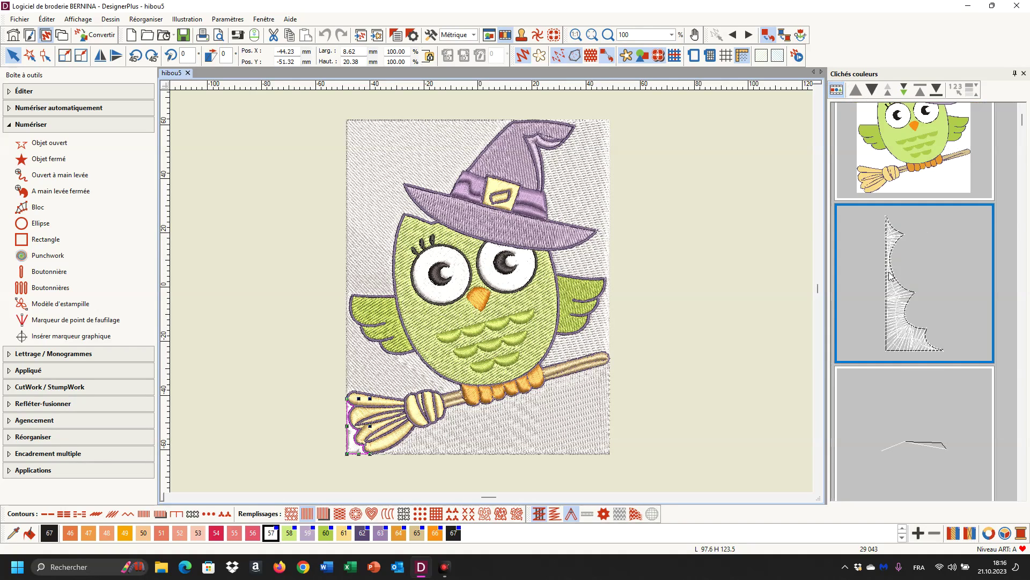
pyautogui.scroll(-2, 889, 275)
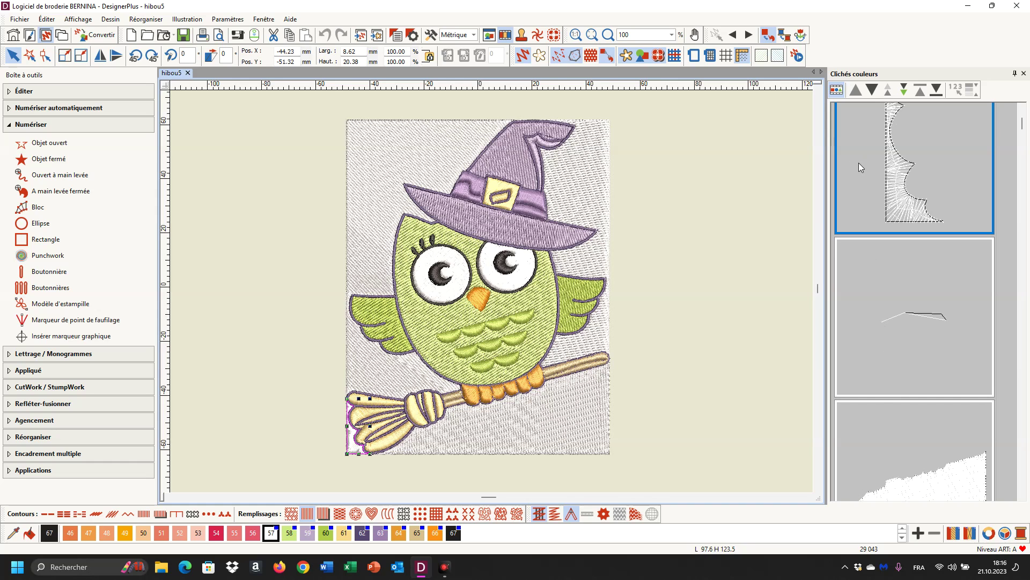
pyautogui.press('Delete')
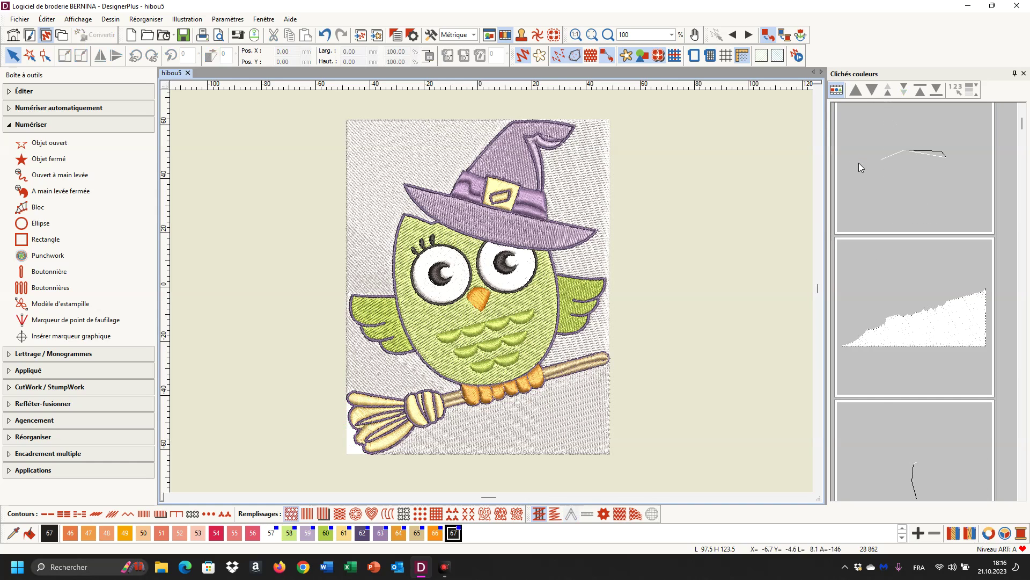
pyautogui.click(858, 163)
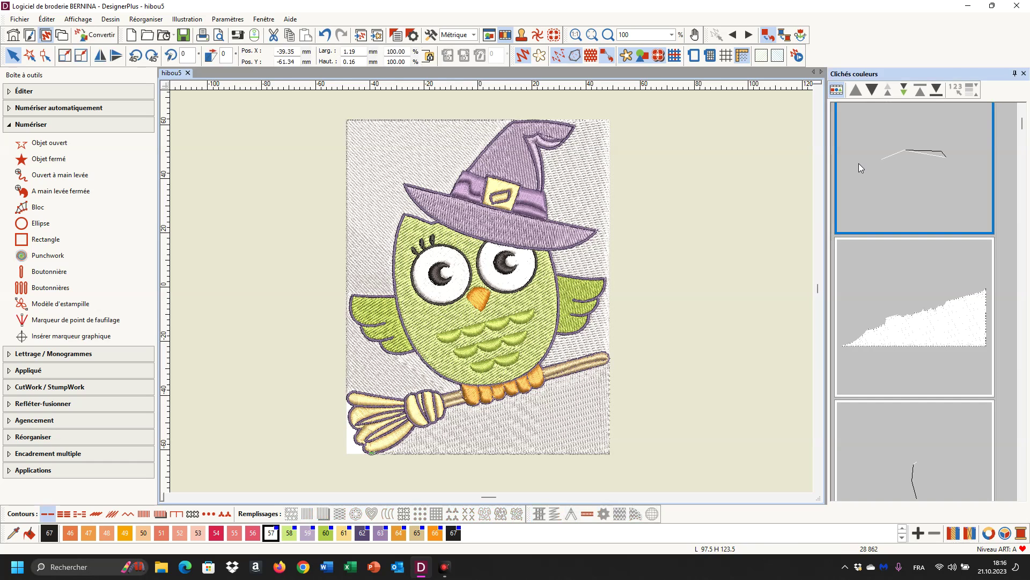
pyautogui.press('Delete')
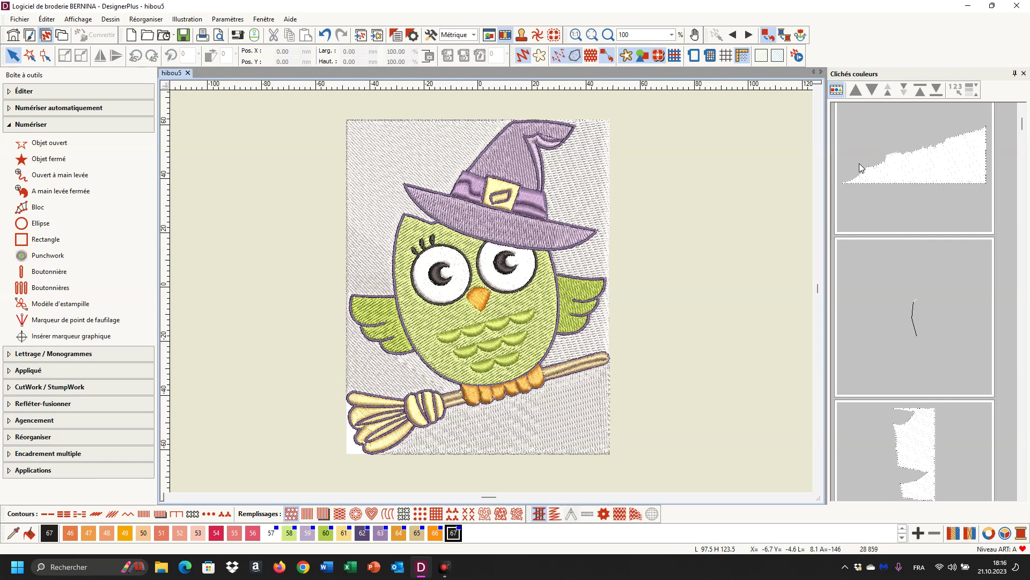
pyautogui.click(860, 163)
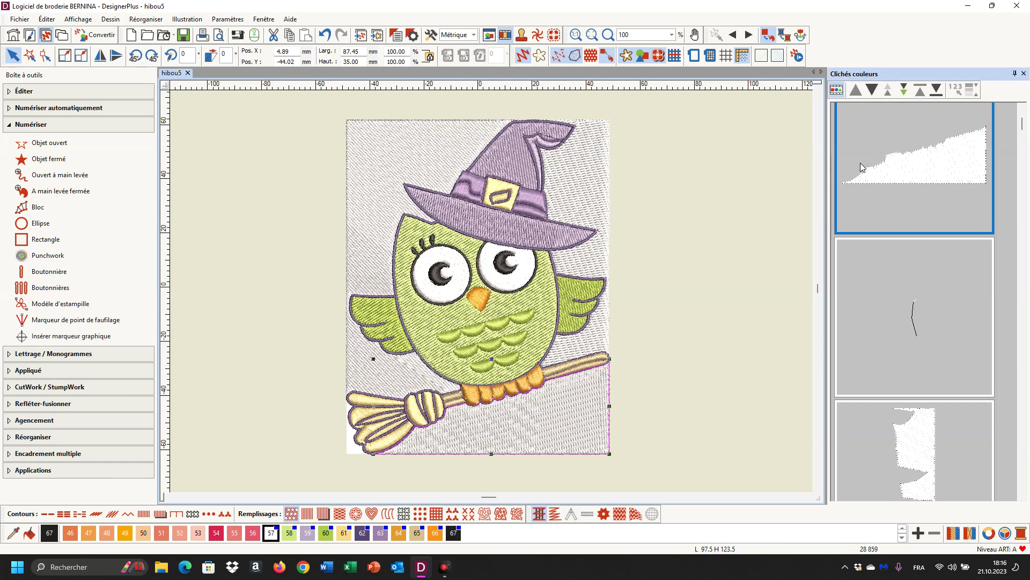
pyautogui.press('Delete')
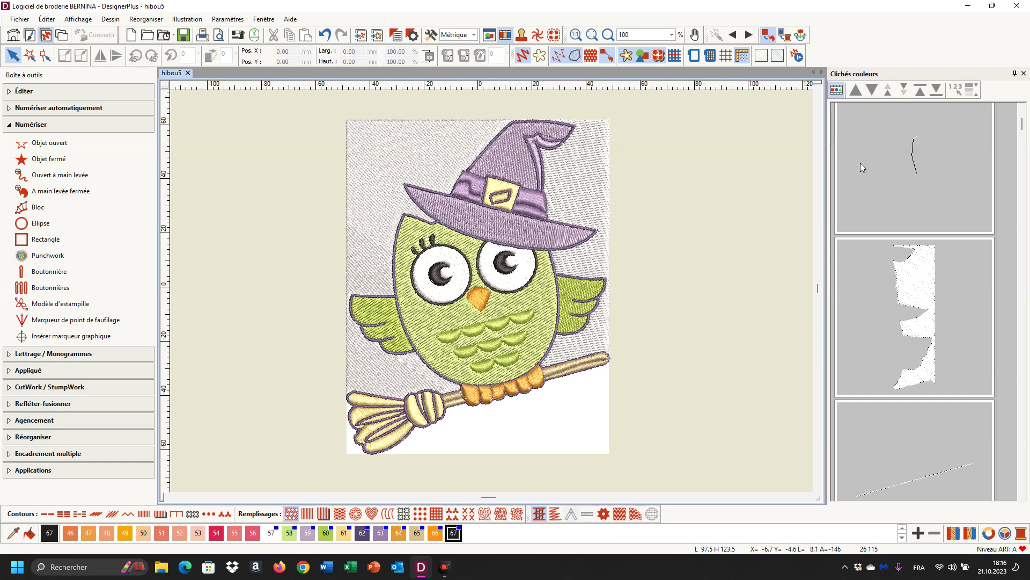
# Delete the white background fill to the right of the owl along with the thin stray white objects before and after it
pyautogui.click(861, 162)
pyautogui.press('Delete')
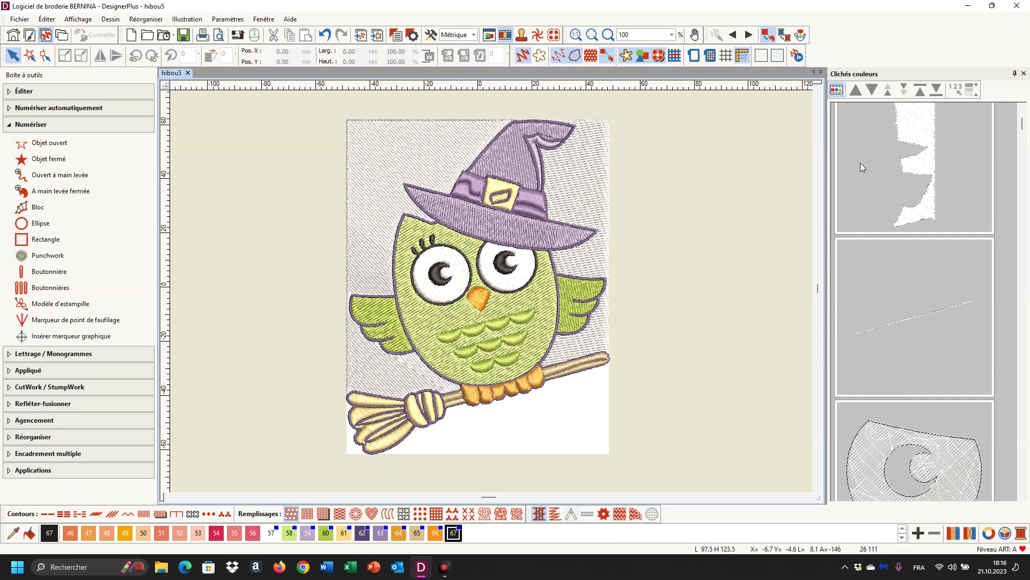
pyautogui.click(886, 194)
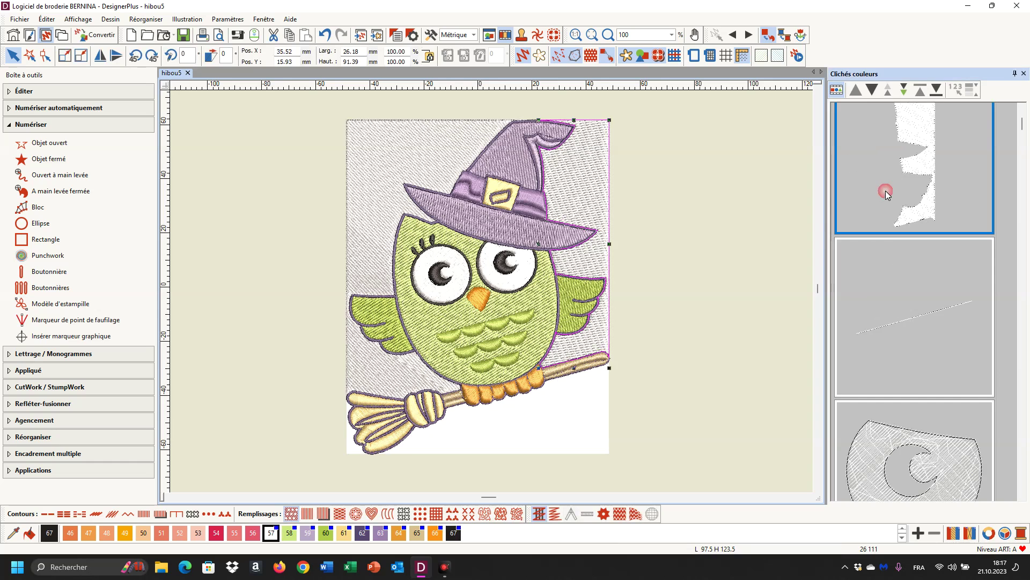
pyautogui.press('Delete')
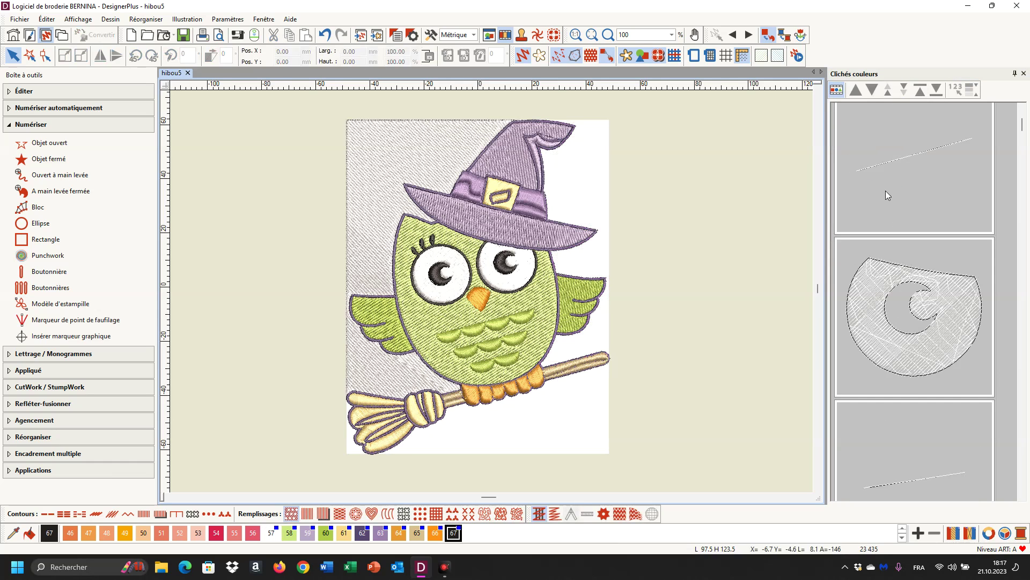
pyautogui.click(886, 195)
pyautogui.press('Delete')
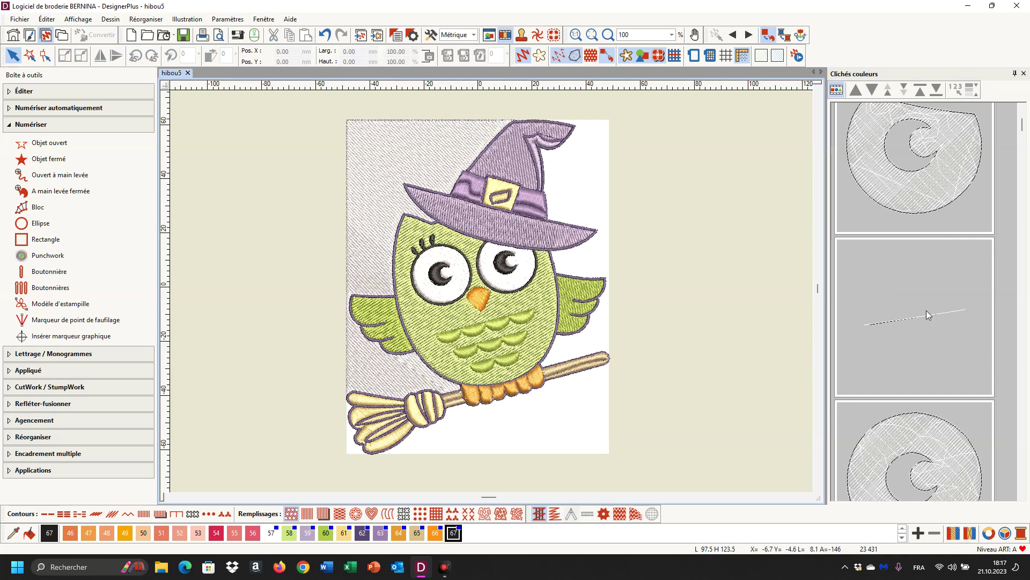
# Delete the tiny white fragment and the large white background fill left of the owl, and regroup the colour film by colour
pyautogui.scroll(-5, 929, 227)
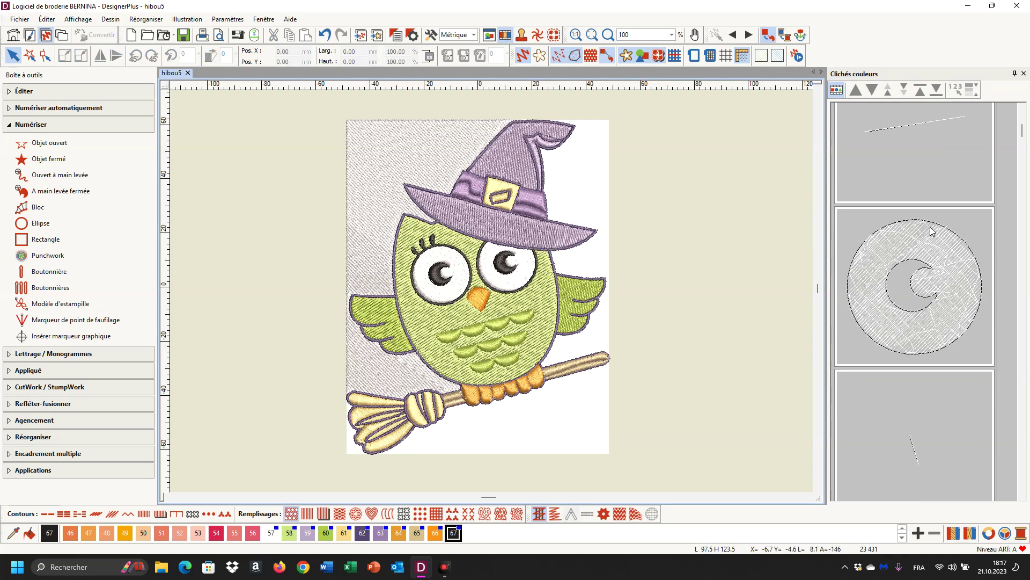
pyautogui.scroll(-1, 932, 231)
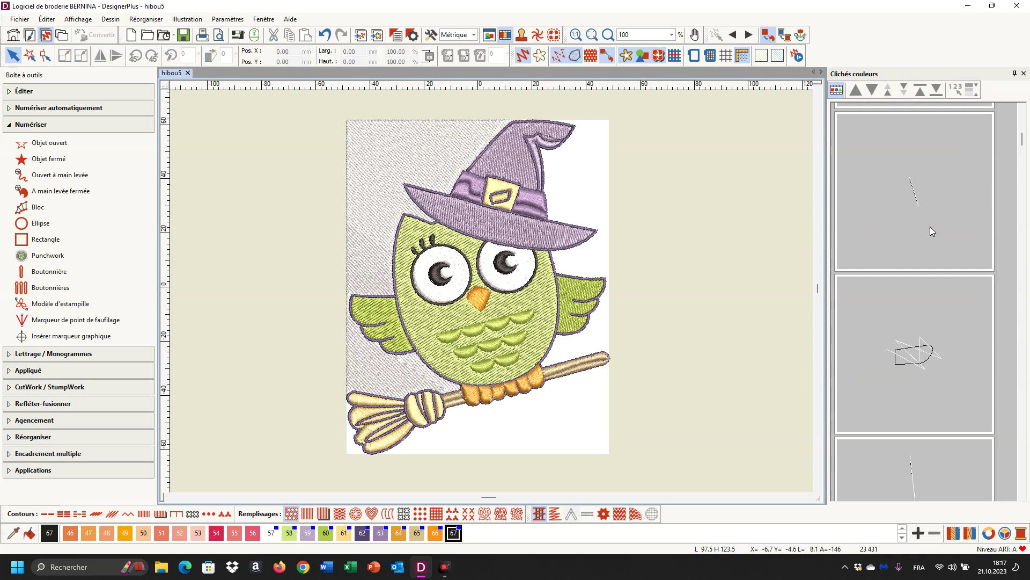
pyautogui.click(887, 367)
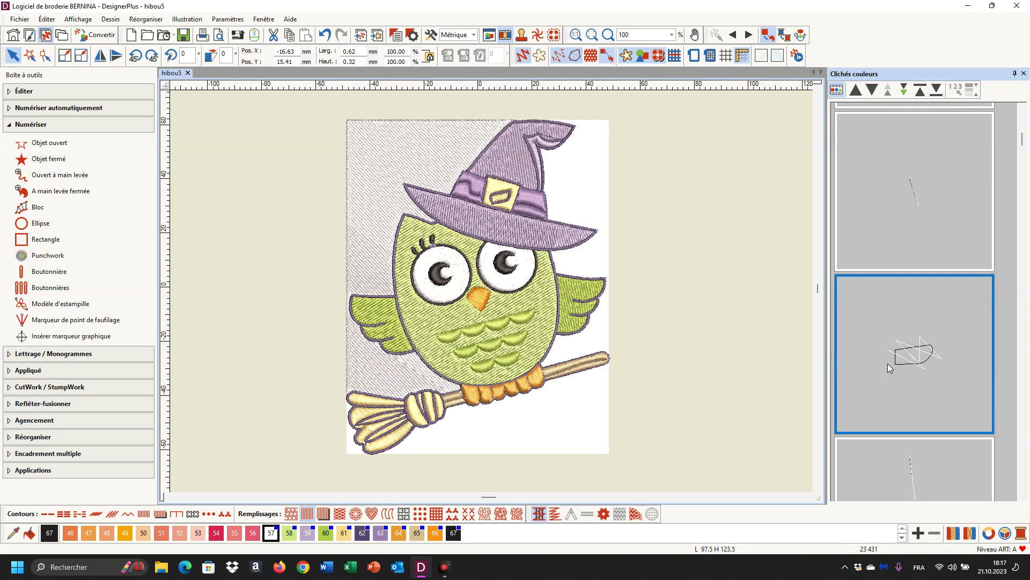
pyautogui.press('Delete')
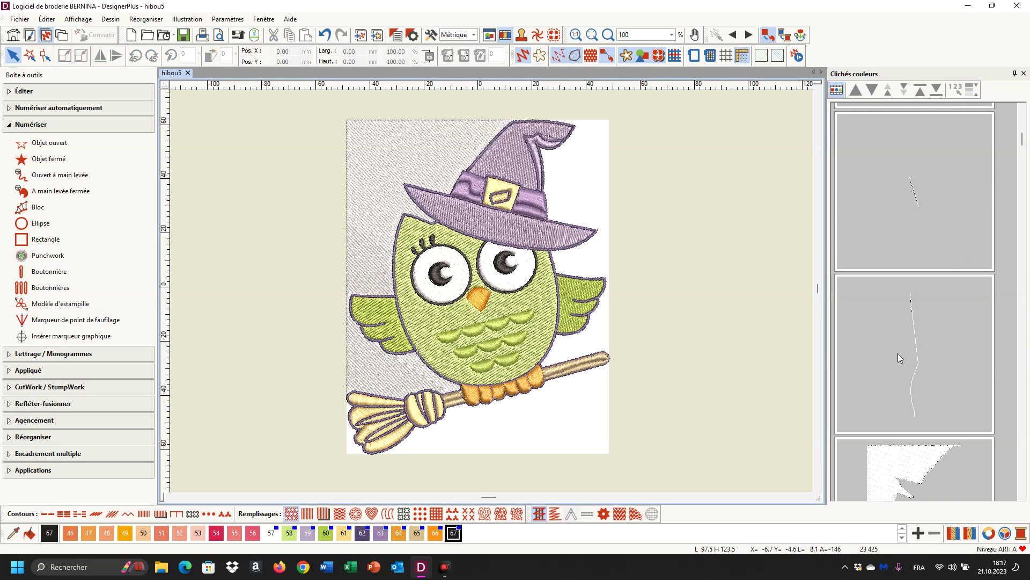
pyautogui.click(880, 475)
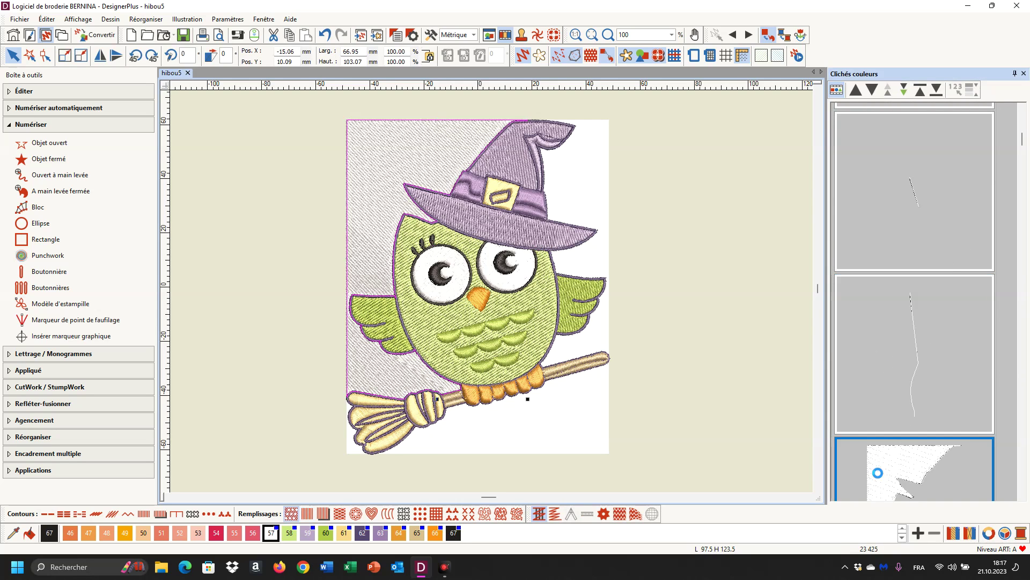
pyautogui.press('Delete')
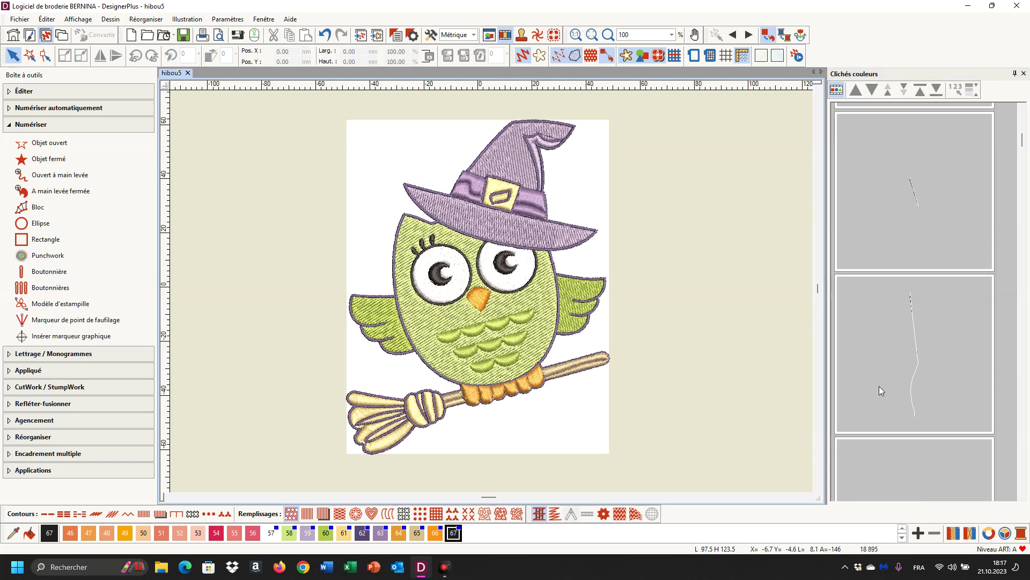
pyautogui.click(836, 90)
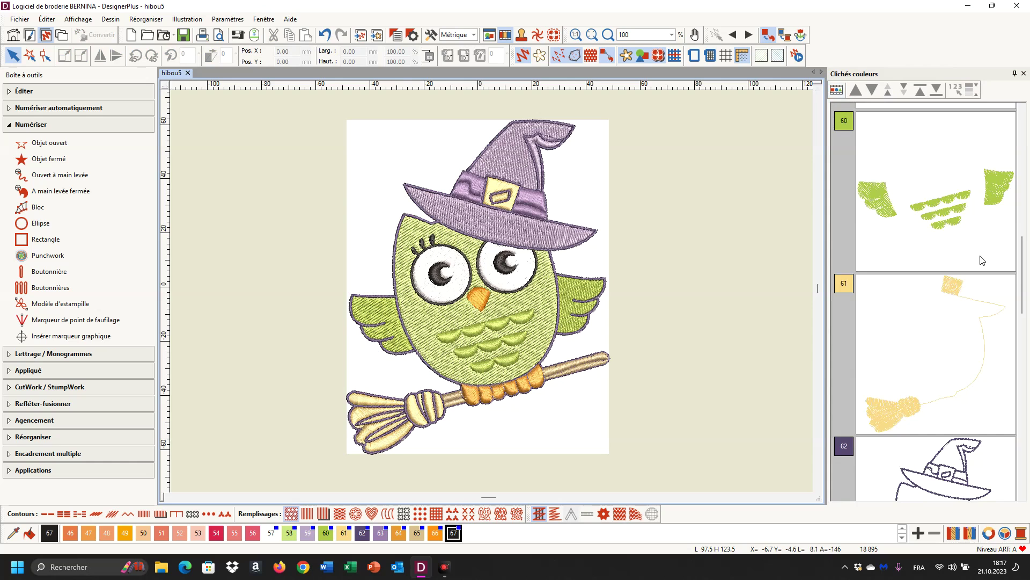
pyautogui.scroll(8, 980, 258)
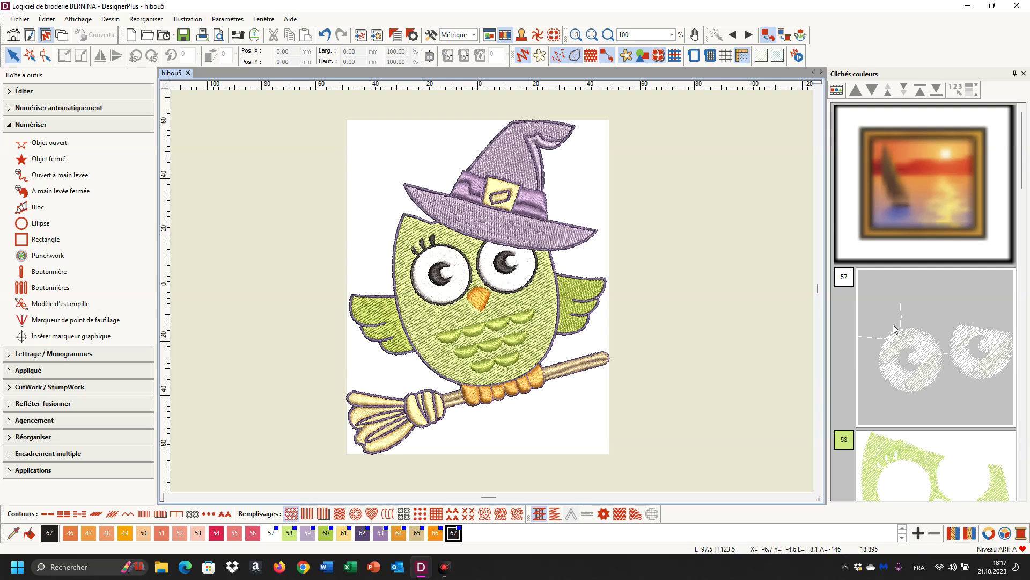
# List the design's objects individually and delete the two tiny stray white line objects that follow the left eye's fill
pyautogui.click(837, 91)
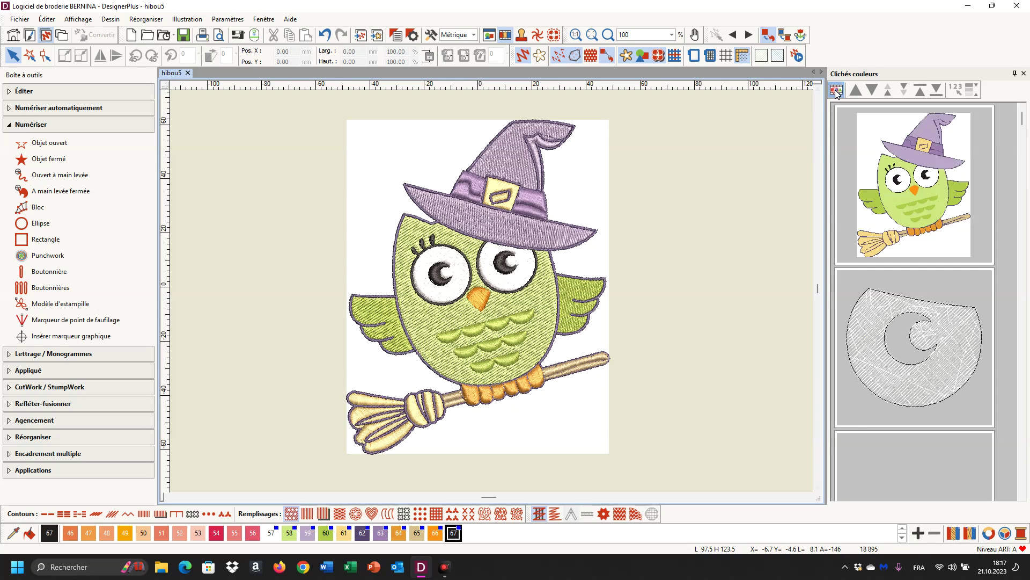
pyautogui.scroll(-2, 919, 359)
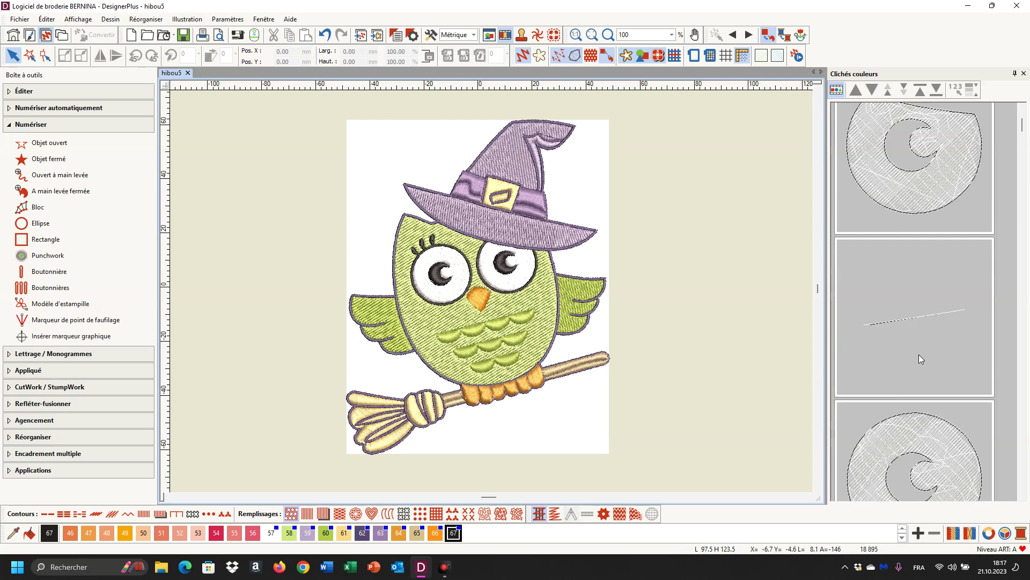
pyautogui.scroll(-1, 920, 357)
pyautogui.scroll(-1, 919, 359)
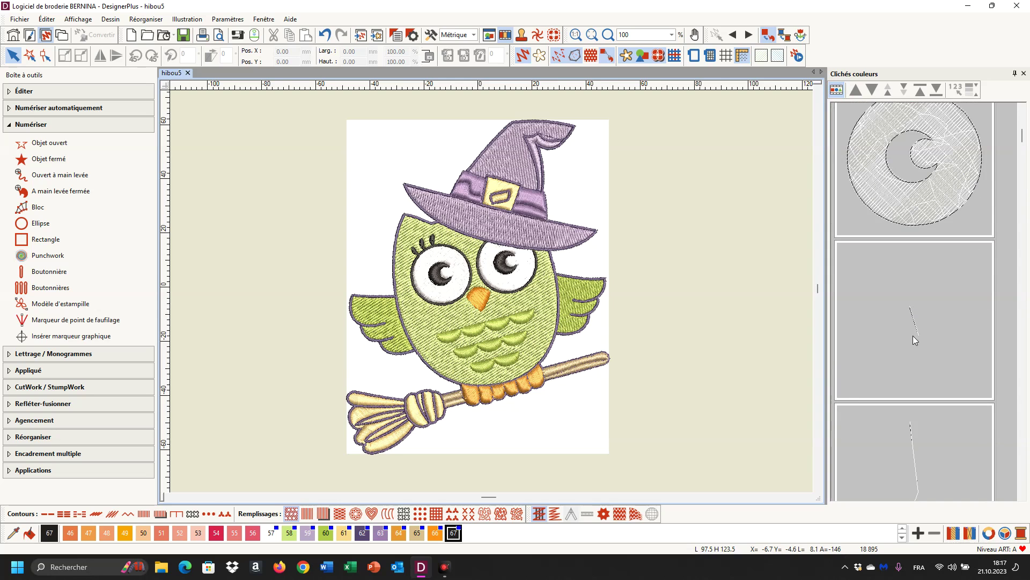
pyautogui.click(913, 336)
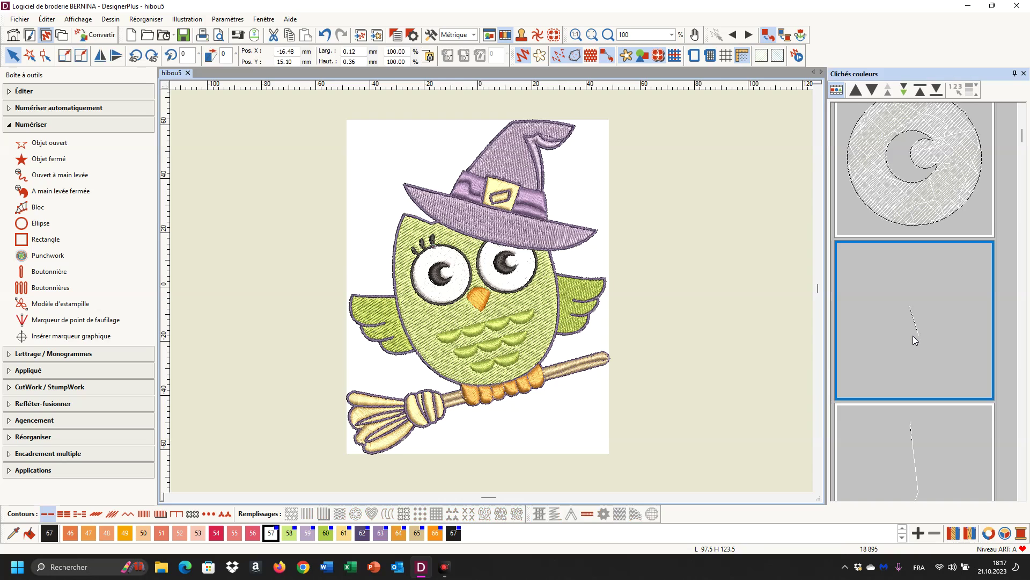
pyautogui.press('Delete')
pyautogui.click(912, 336)
pyautogui.press('Delete')
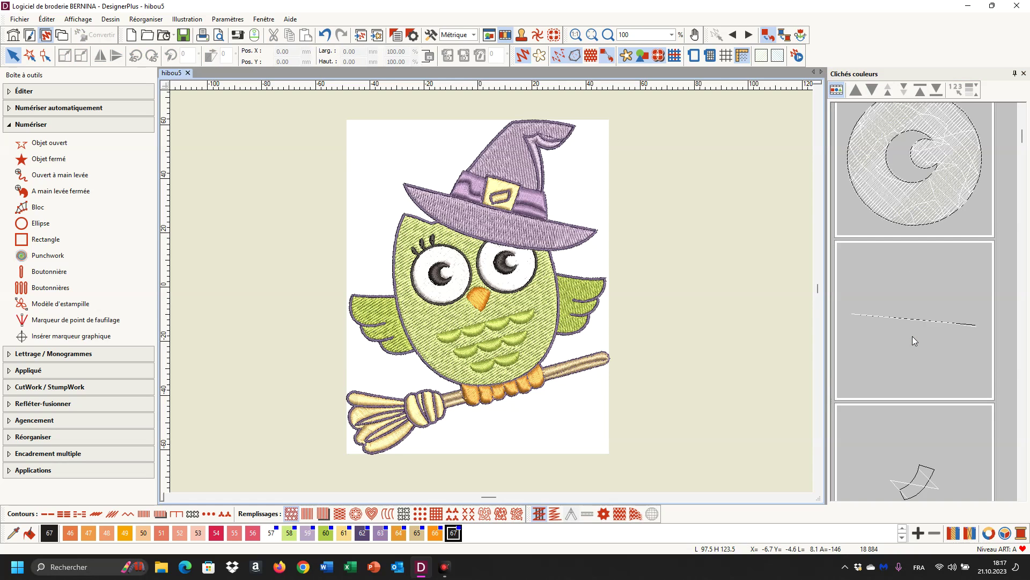
# Delete the four remaining stray white fragments near the eyelashes, up to the green body object, and regroup the film by colour
pyautogui.click(915, 341)
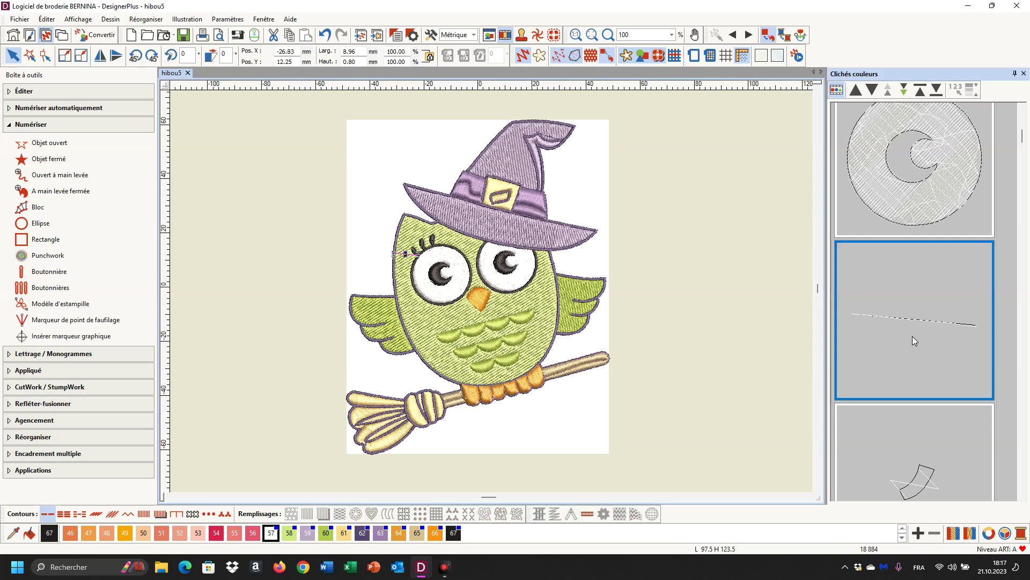
pyautogui.press('Delete')
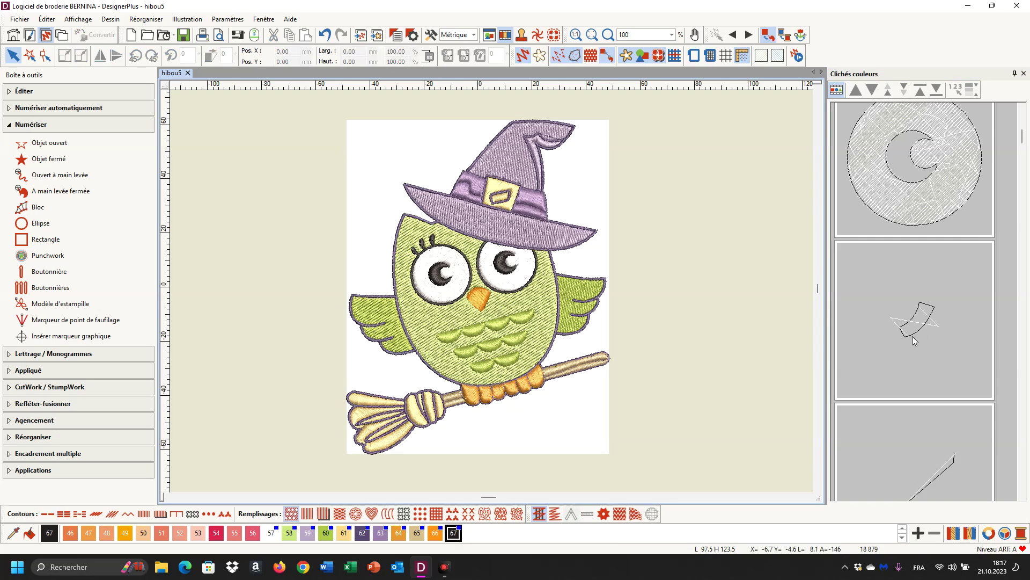
pyautogui.click(912, 336)
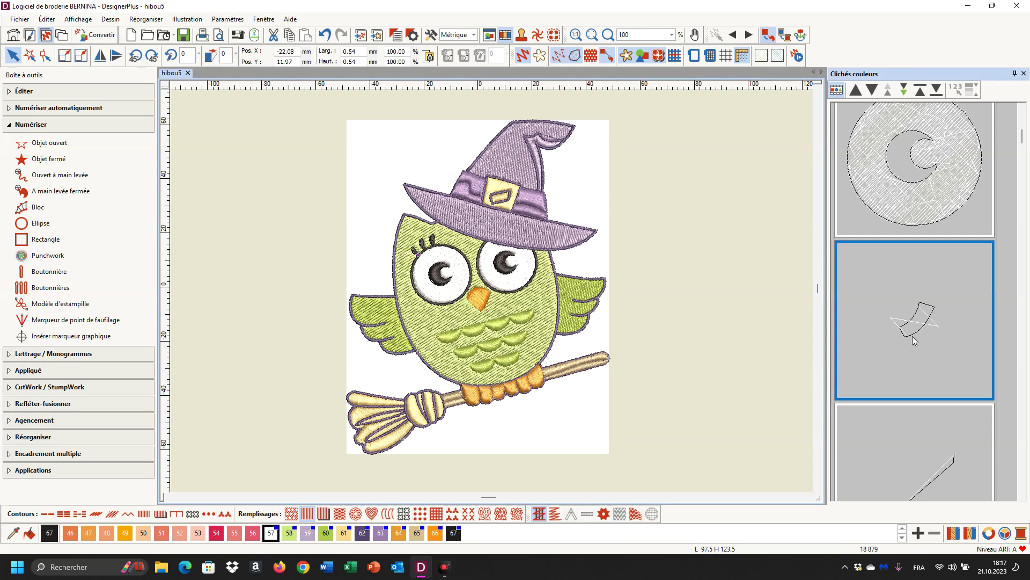
pyautogui.press('Delete')
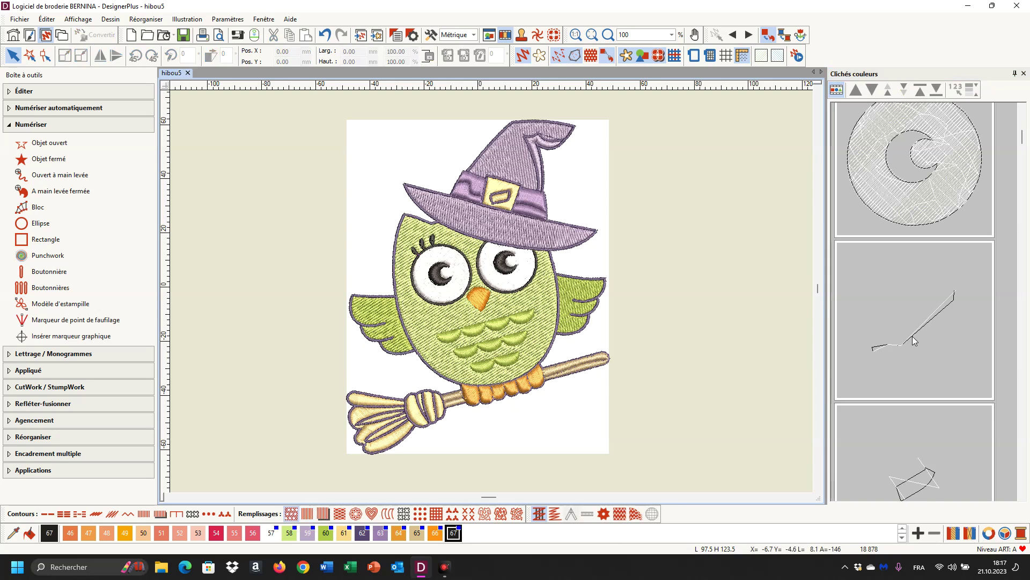
pyautogui.click(912, 337)
pyautogui.press('Delete')
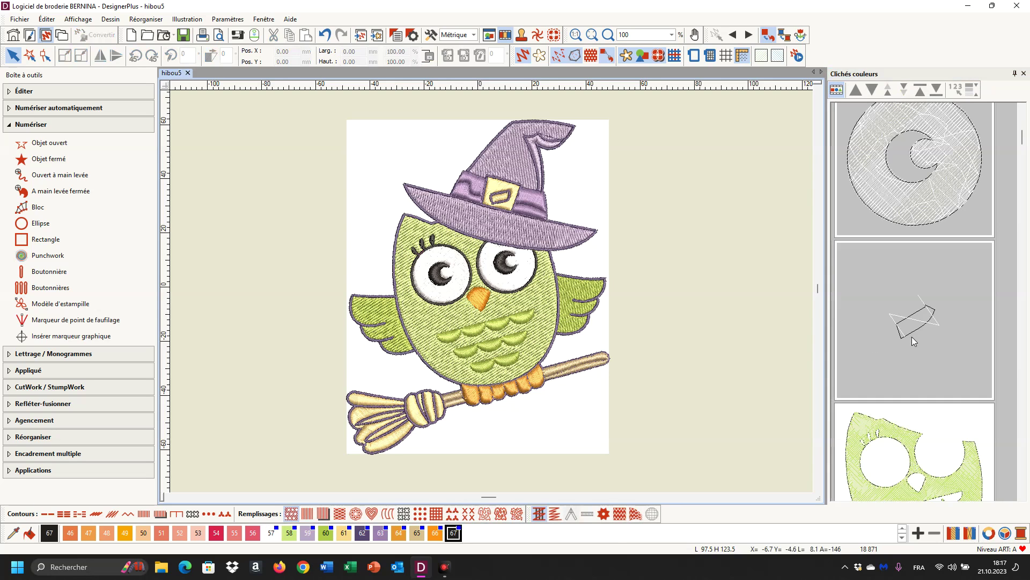
pyautogui.click(913, 336)
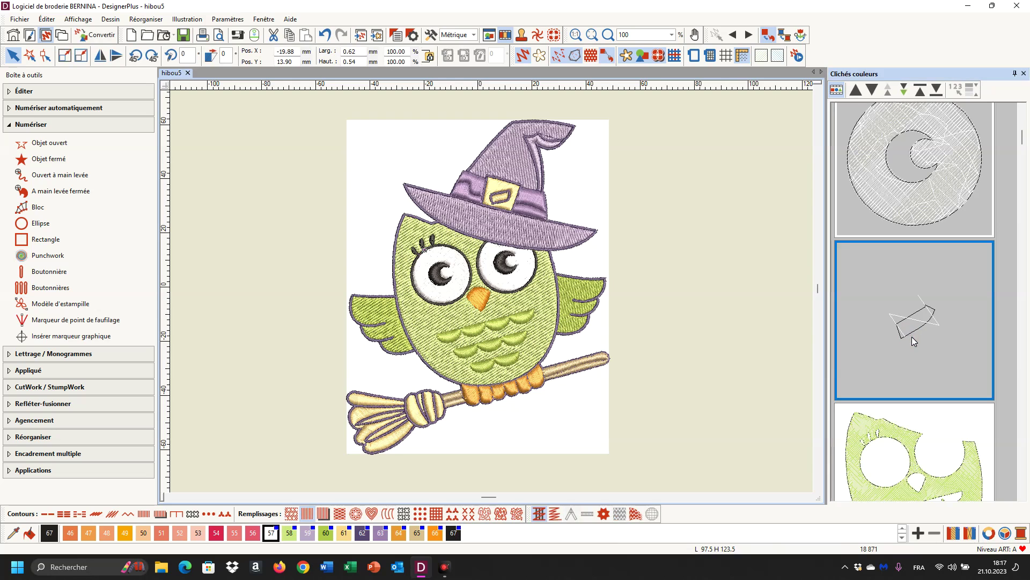
pyautogui.press('Delete')
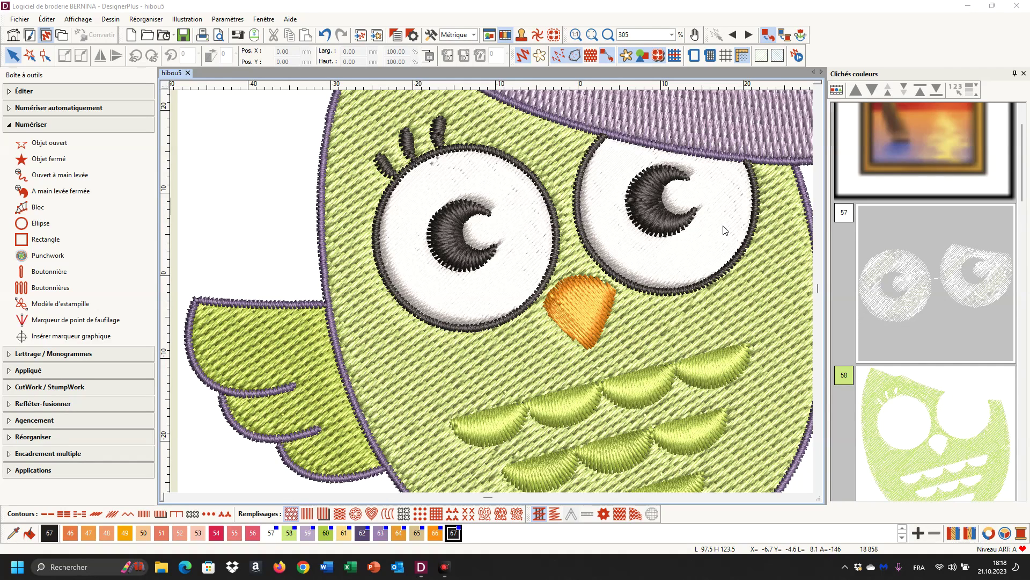
# Change the fill of the white colour 57 eyes to Point passé empiétant and hide all other objects
pyautogui.click(868, 241)
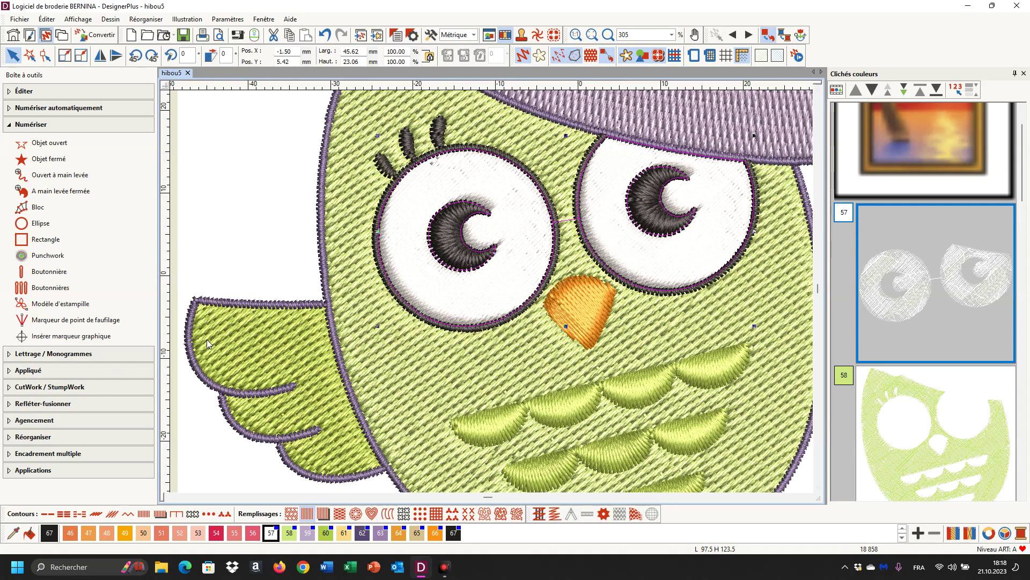
pyautogui.click(290, 514)
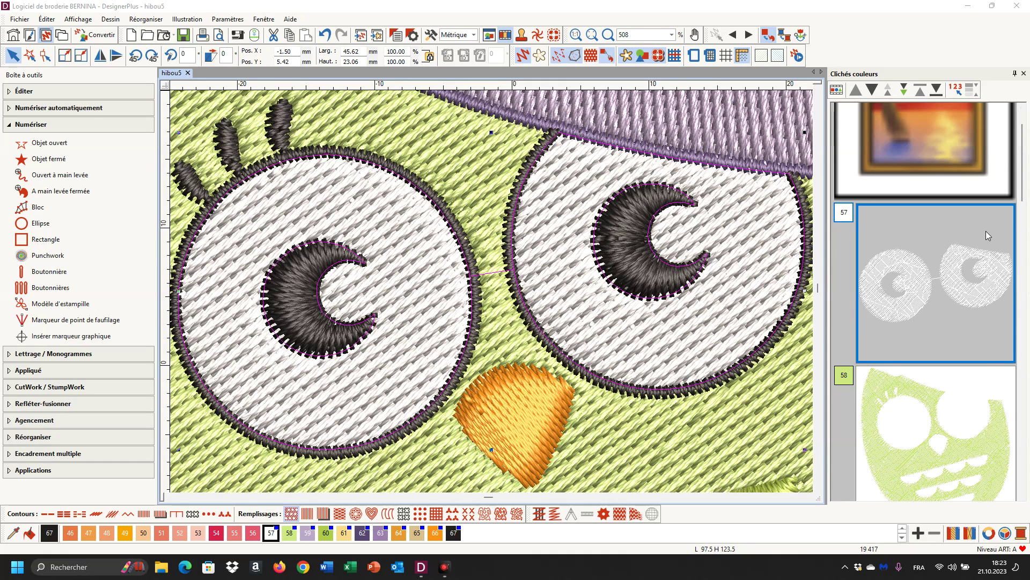
pyautogui.rightClick(930, 290)
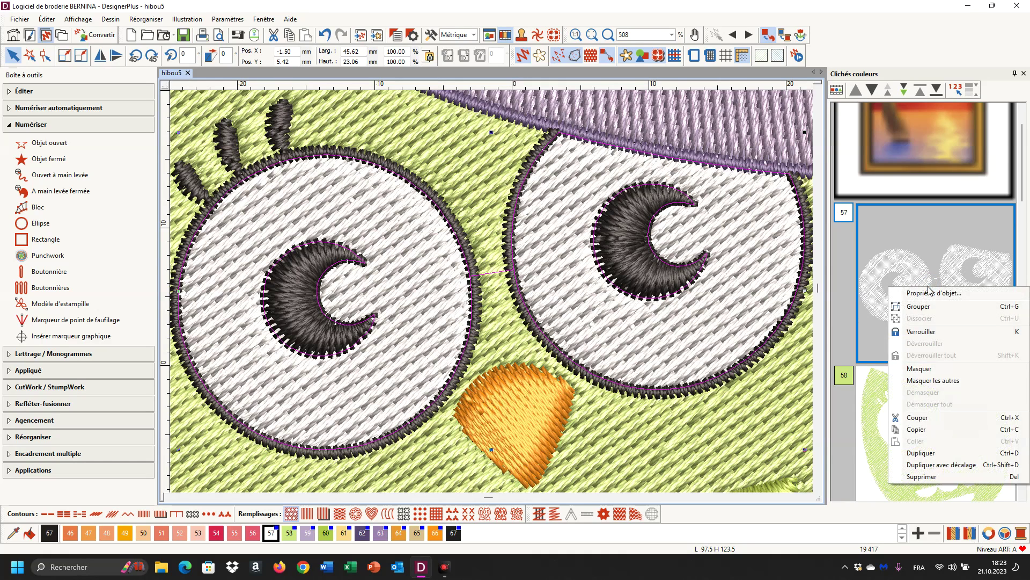
pyautogui.click(936, 384)
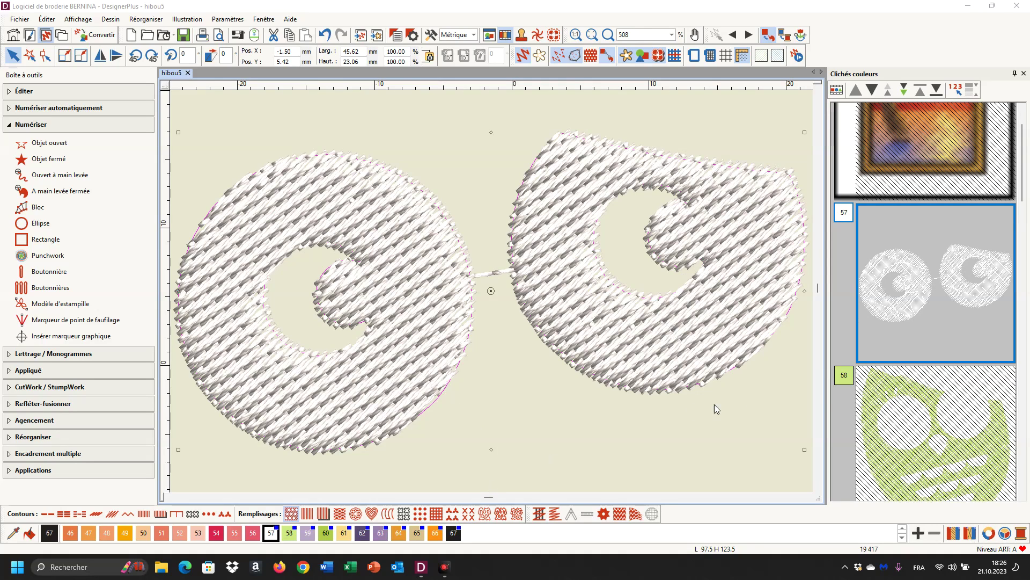
# Inspect the fill settings and stitch angle in the object properties of the white eyes
pyautogui.click(588, 370)
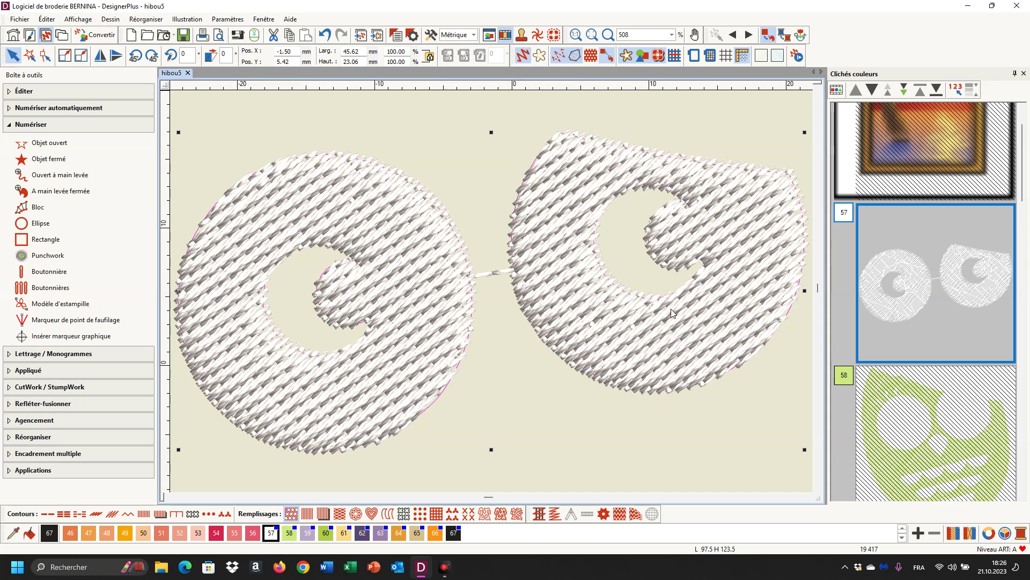
pyautogui.rightClick(648, 321)
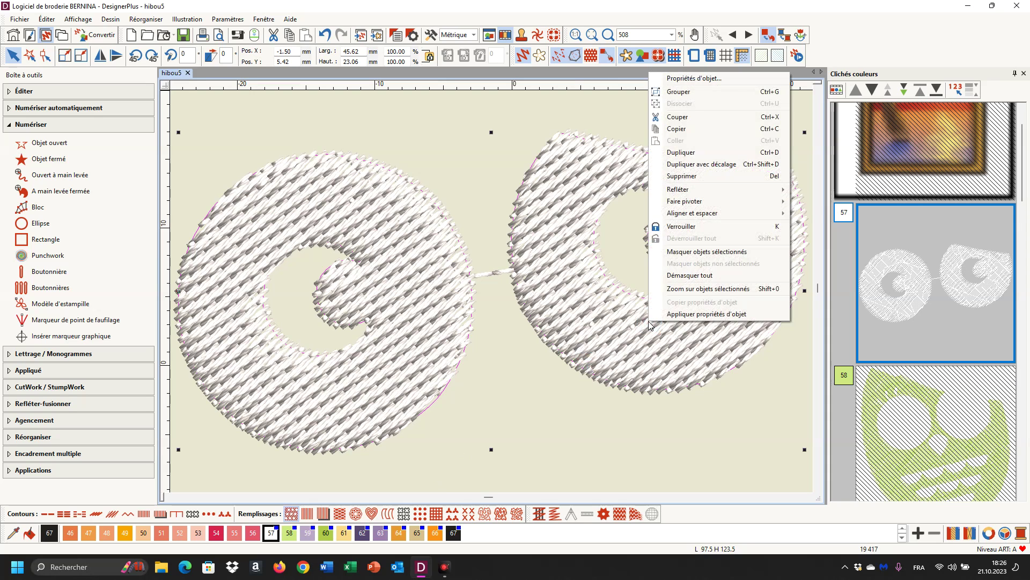
pyautogui.click(705, 78)
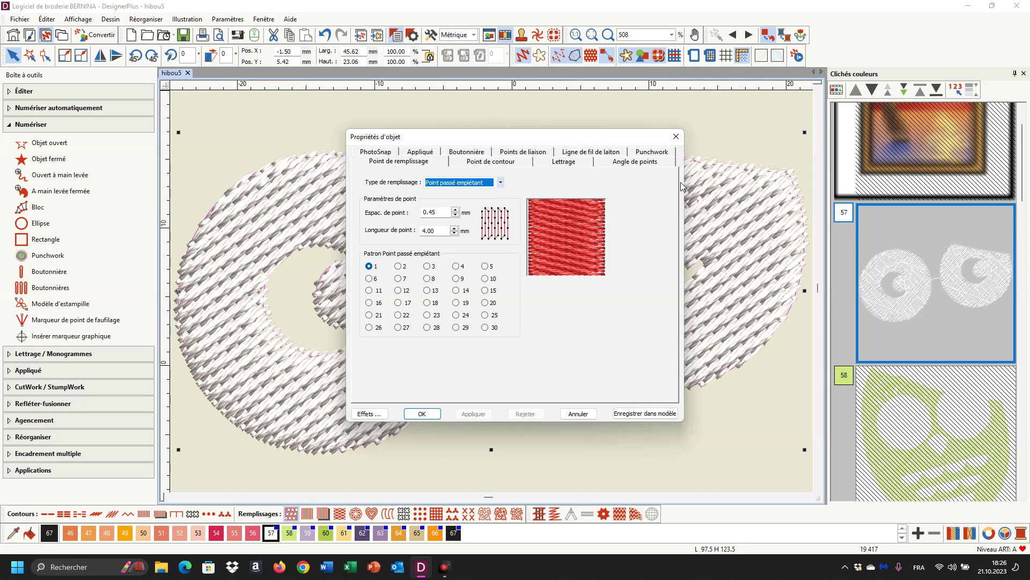
pyautogui.click(650, 165)
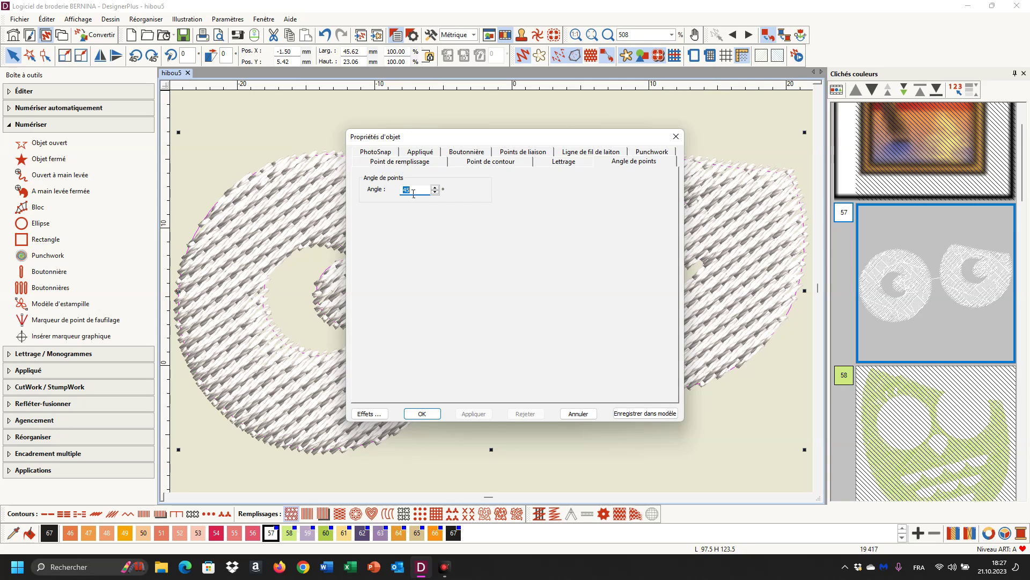
pyautogui.click(676, 136)
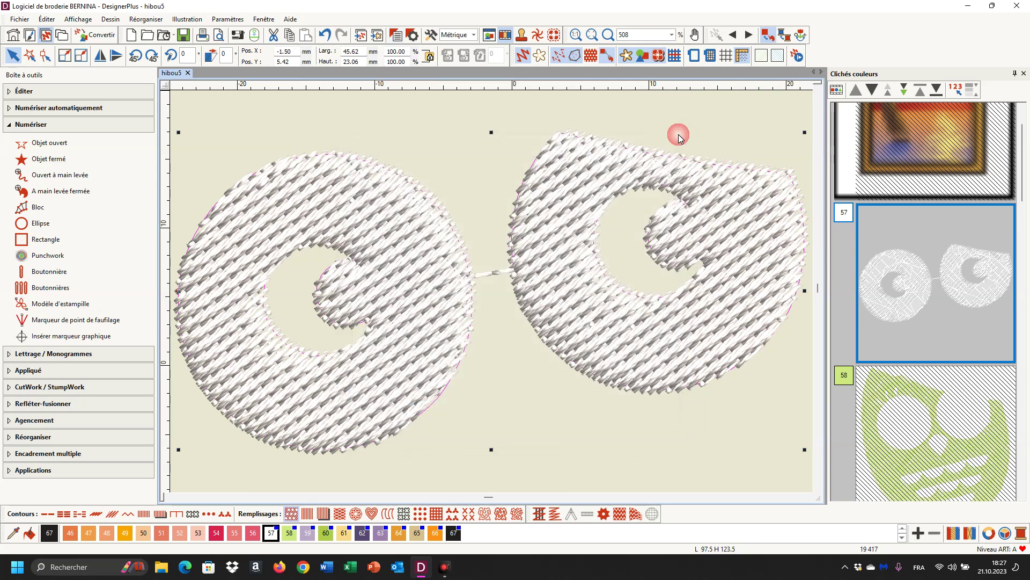
# Try a stitch angle of 135° on both white eye fills together, and undo the change
pyautogui.click(355, 447)
pyautogui.click(355, 446)
pyautogui.rightClick(355, 445)
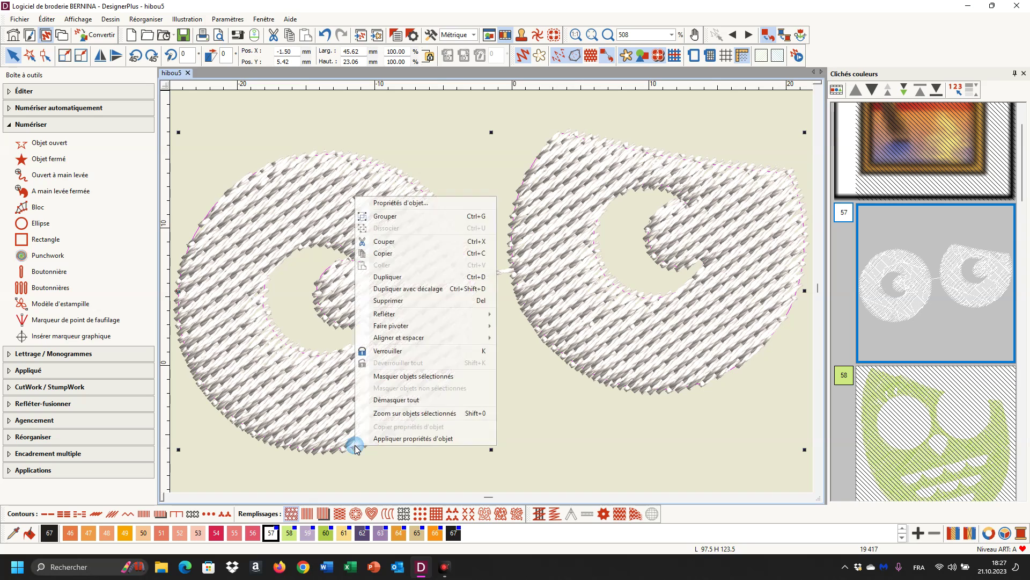
pyautogui.click(413, 203)
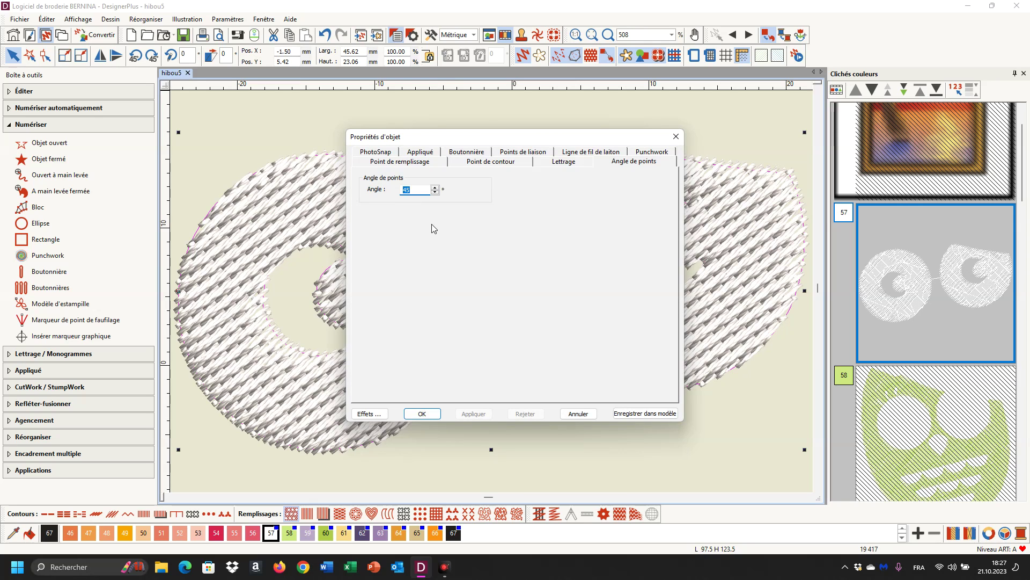
pyautogui.click(402, 189)
pyautogui.press('Delete')
pyautogui.press('Delete')
pyautogui.write('135')
pyautogui.click(469, 414)
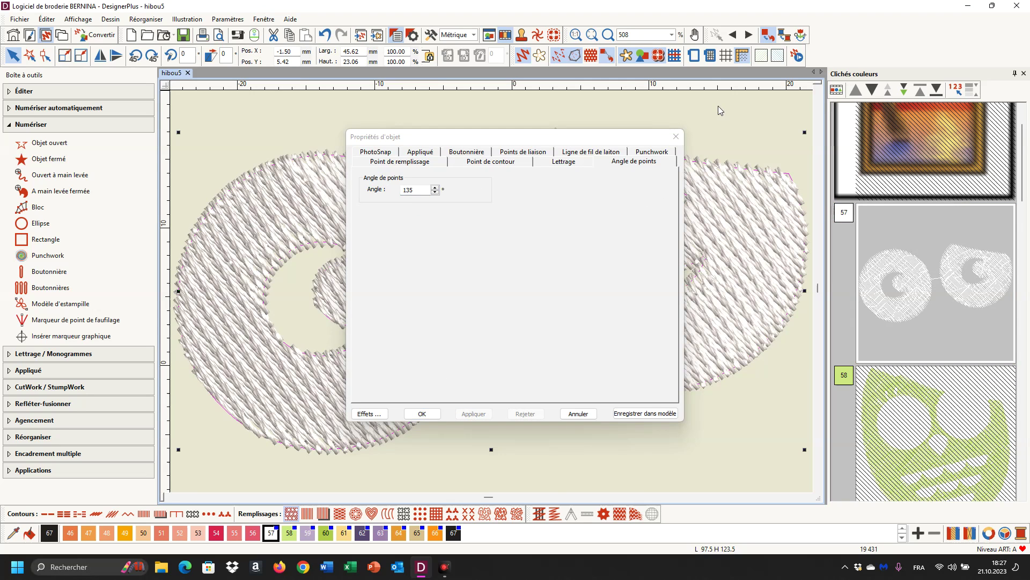
pyautogui.click(677, 137)
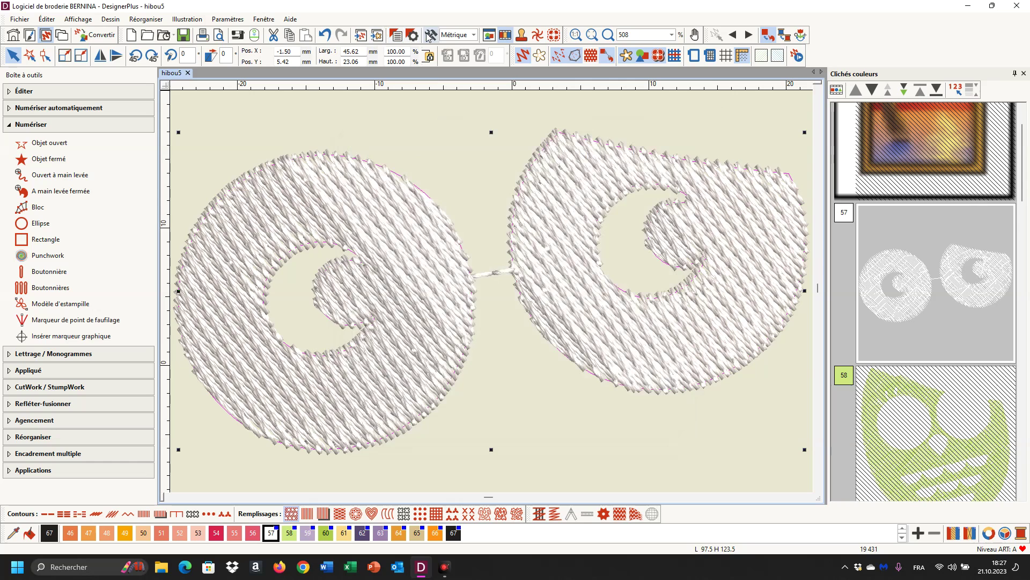
pyautogui.click(324, 35)
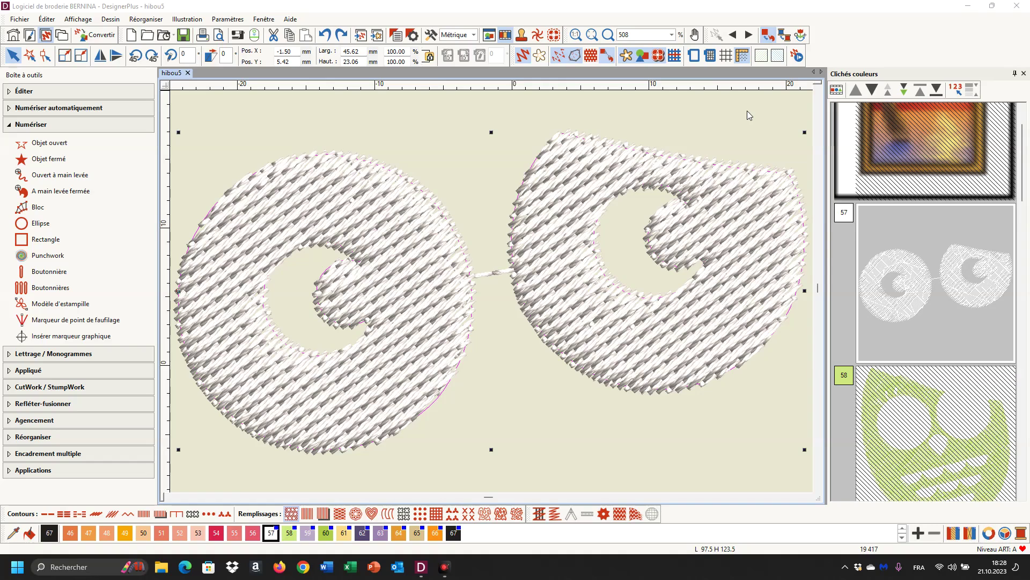
# List the film by individual objects and set the stitch angle of the left eye's white fill alone to 135°
pyautogui.click(837, 90)
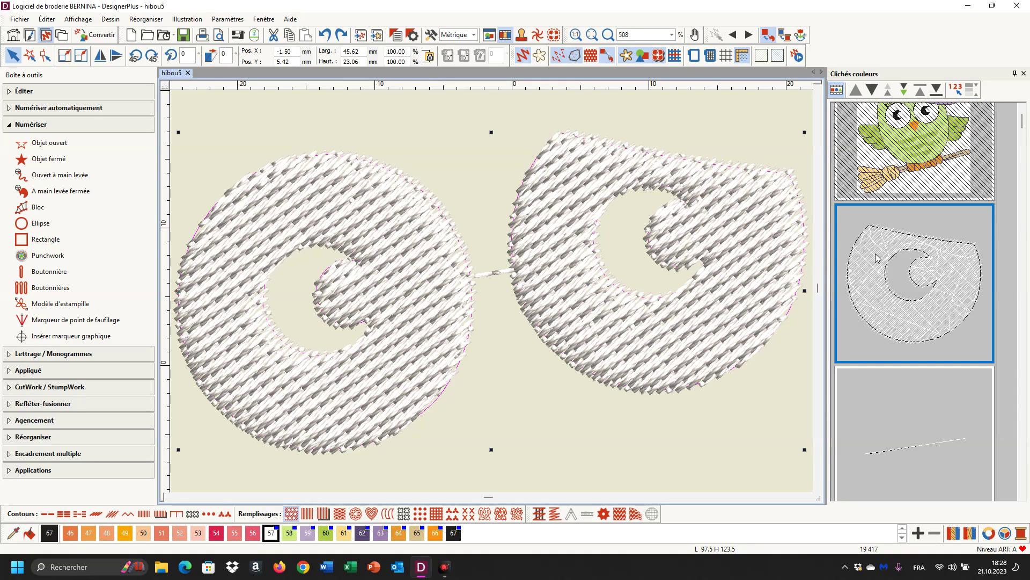
pyautogui.click(876, 258)
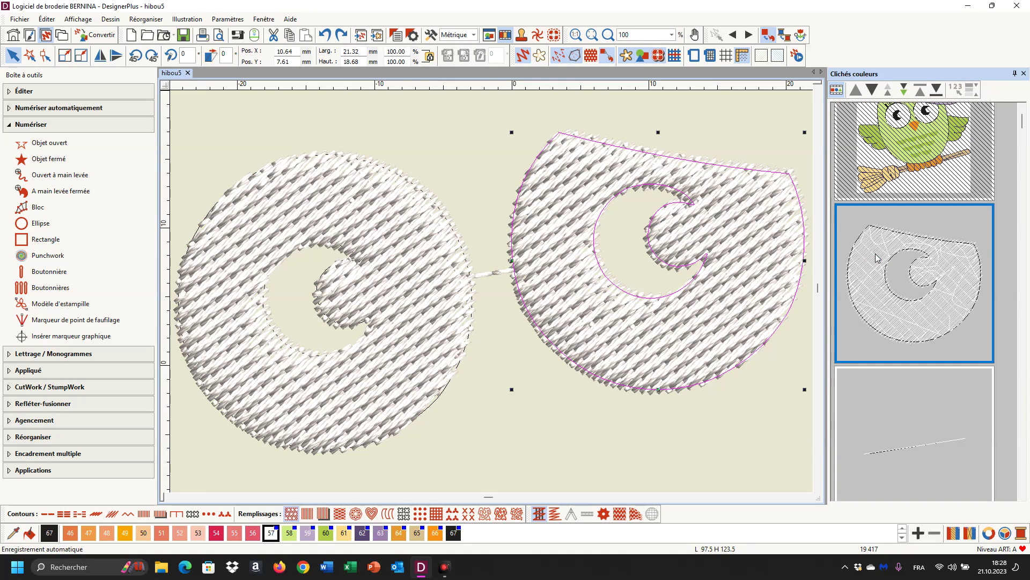
pyautogui.scroll(-2, 919, 396)
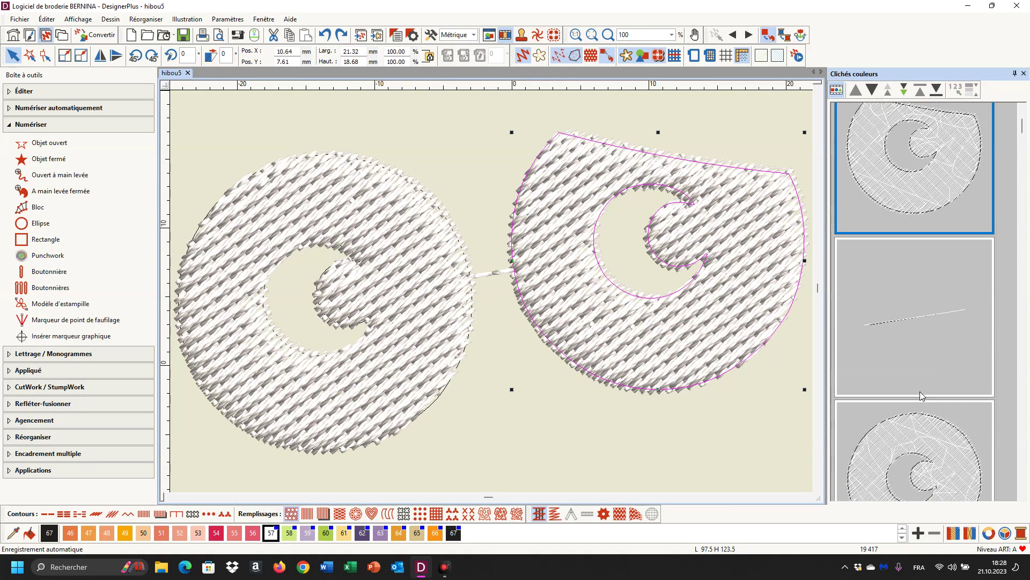
pyautogui.click(900, 419)
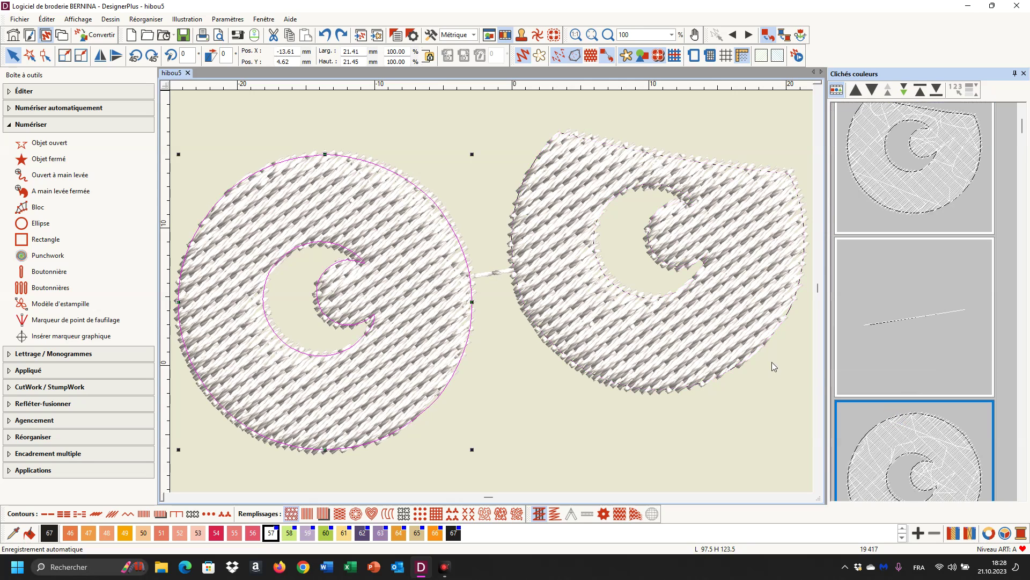
pyautogui.rightClick(890, 435)
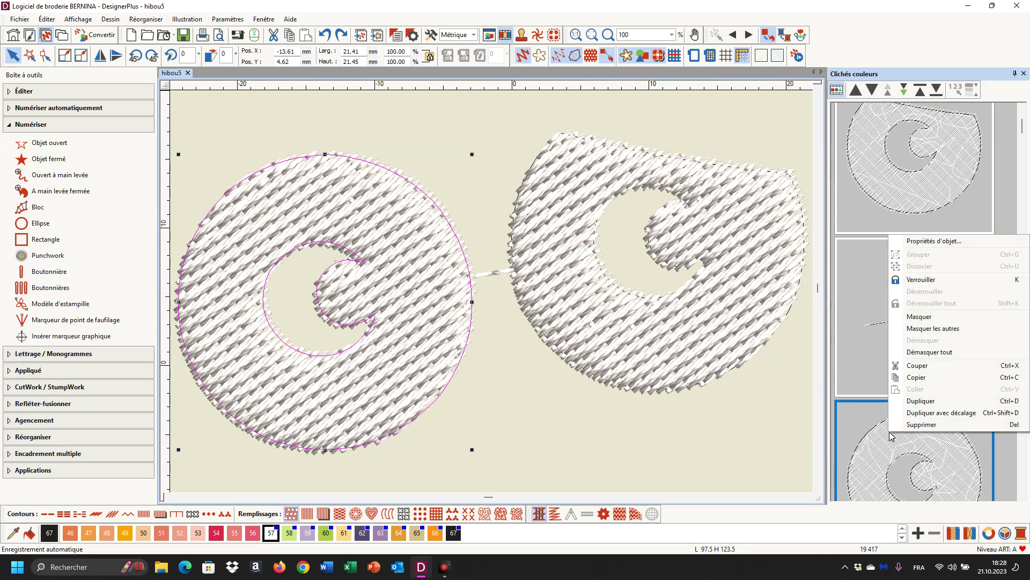
pyautogui.click(920, 242)
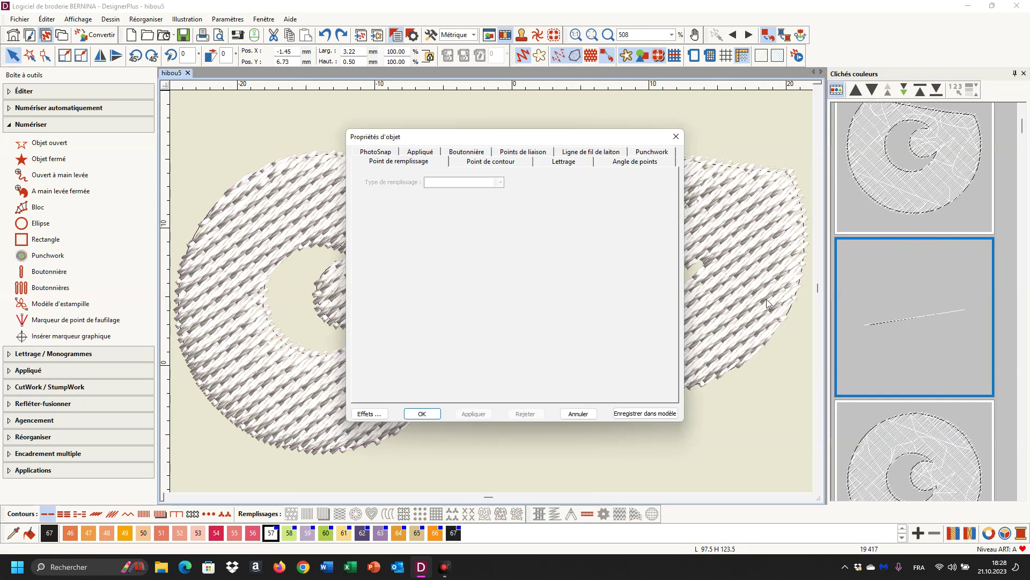
pyautogui.click(871, 440)
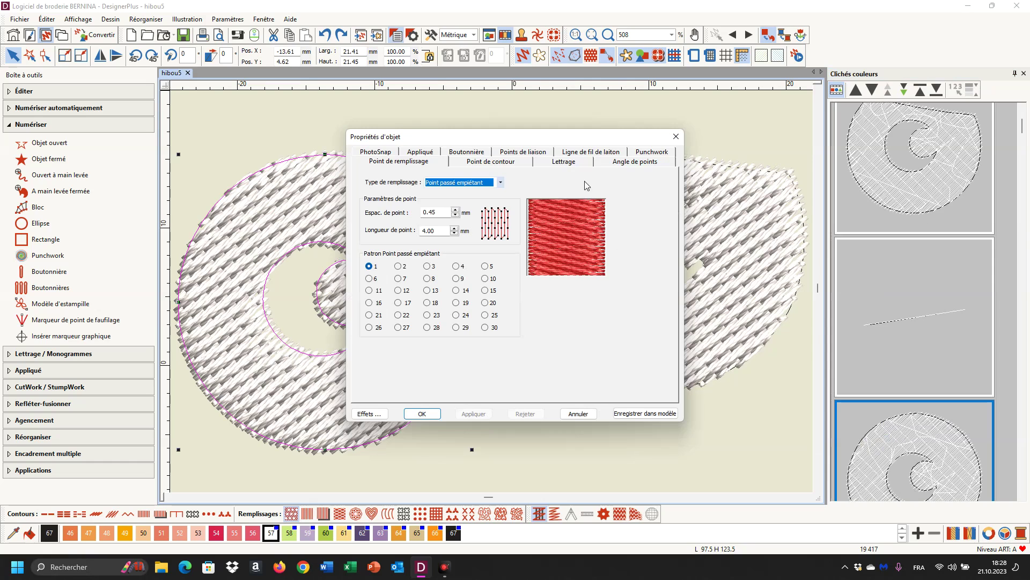
pyautogui.click(644, 162)
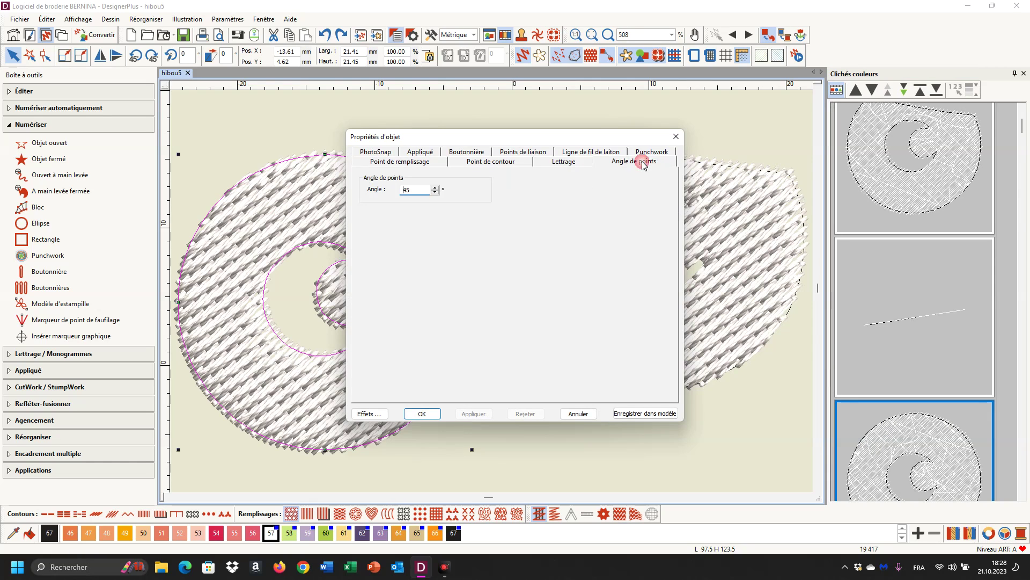
pyautogui.press('Delete')
pyautogui.press('Delete')
pyautogui.write('135')
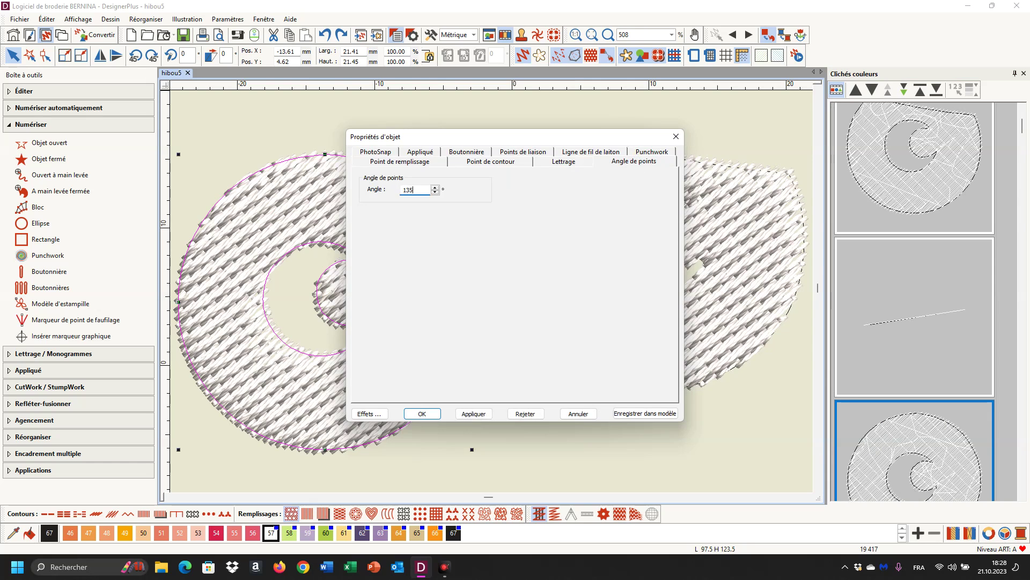
pyautogui.click(478, 417)
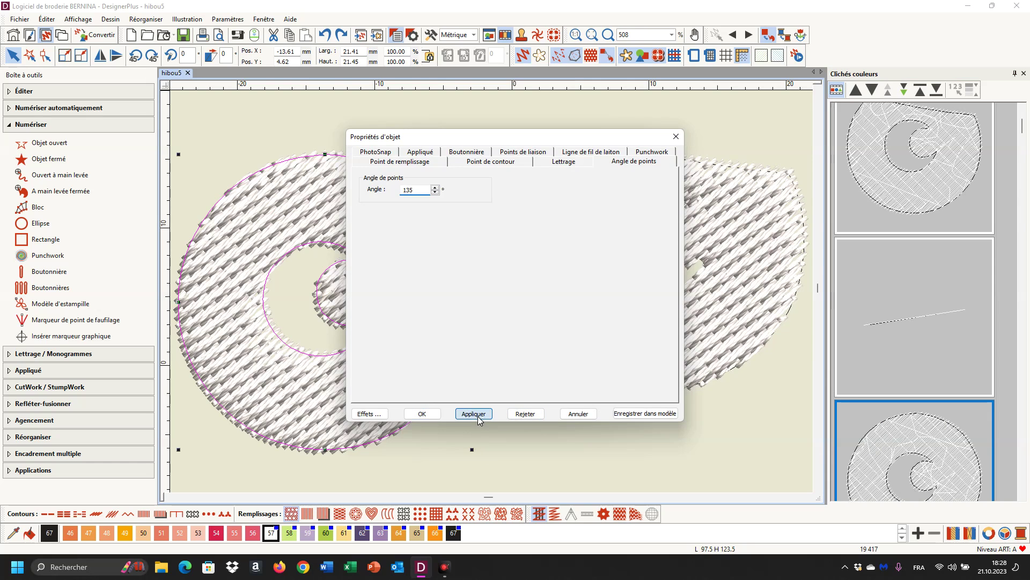
pyautogui.click(422, 414)
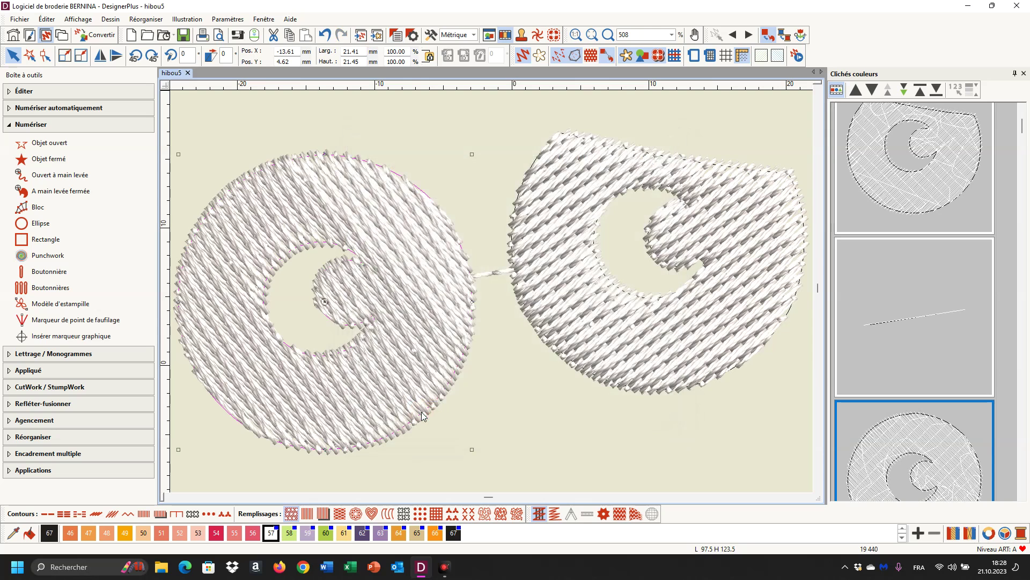
# Regroup the film by colour, unhide all objects of the design and reduce the zoom
pyautogui.click(1004, 531)
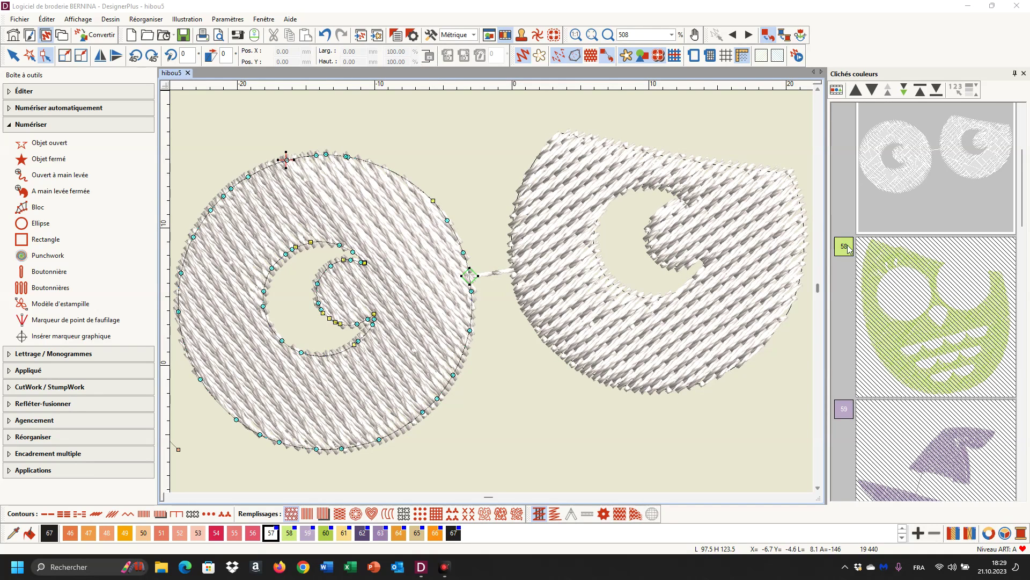
pyautogui.click(914, 171)
pyautogui.rightClick(913, 170)
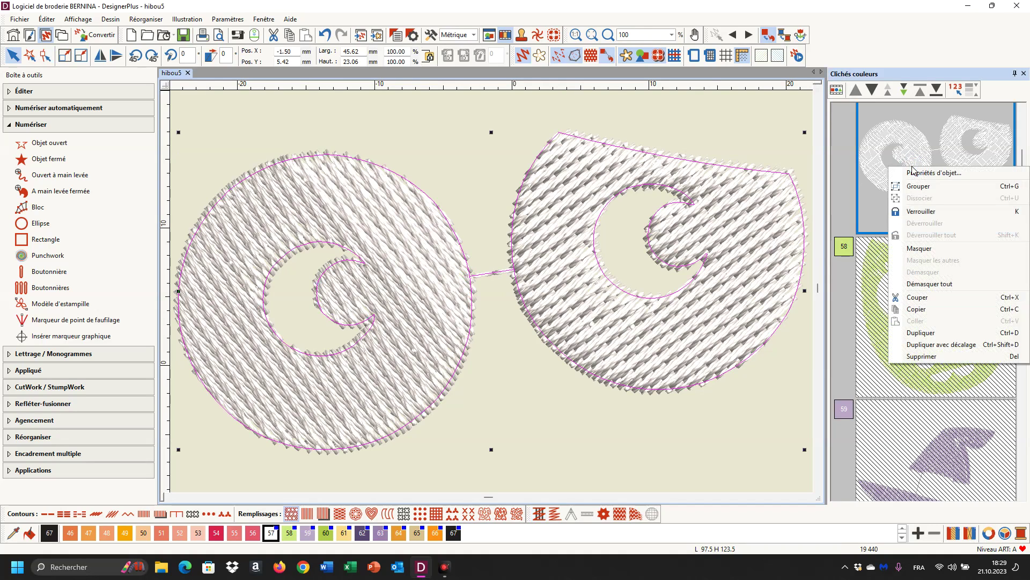
pyautogui.click(927, 290)
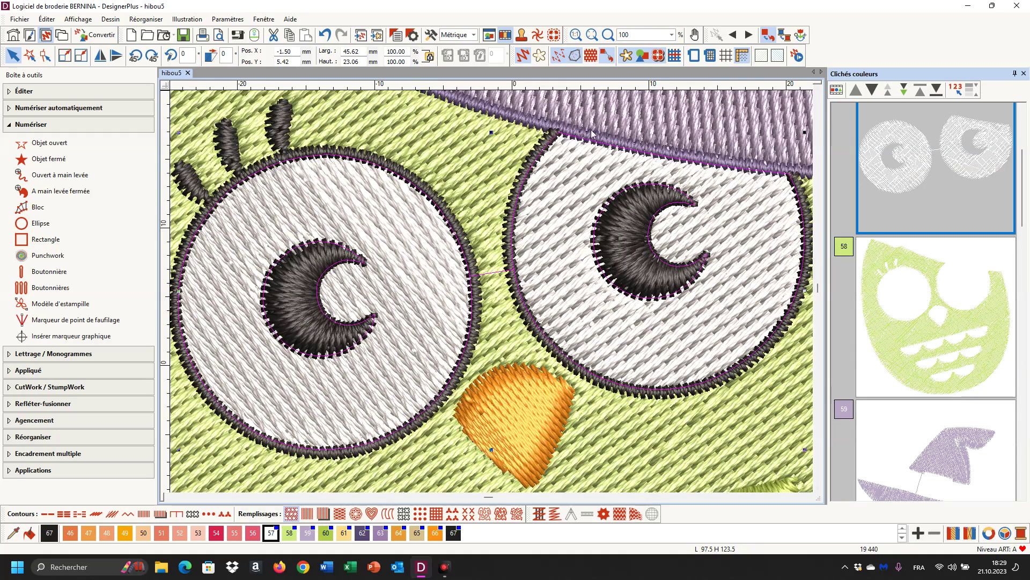
pyautogui.click(672, 35)
pyautogui.click(664, 47)
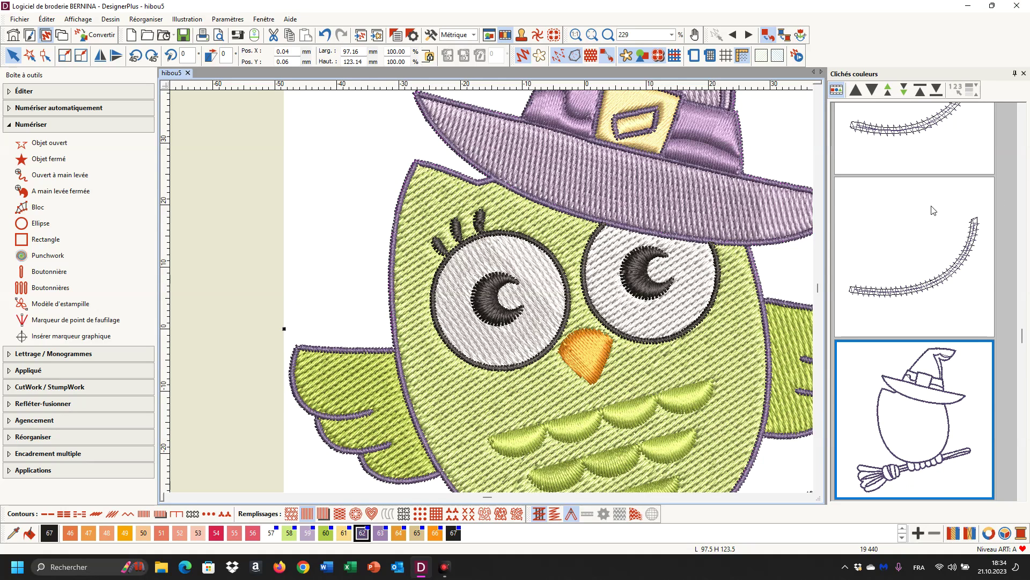
# Find the left eye's white fill among the individual objects of the film and set its stitch angle to 175°
pyautogui.scroll(10, 932, 210)
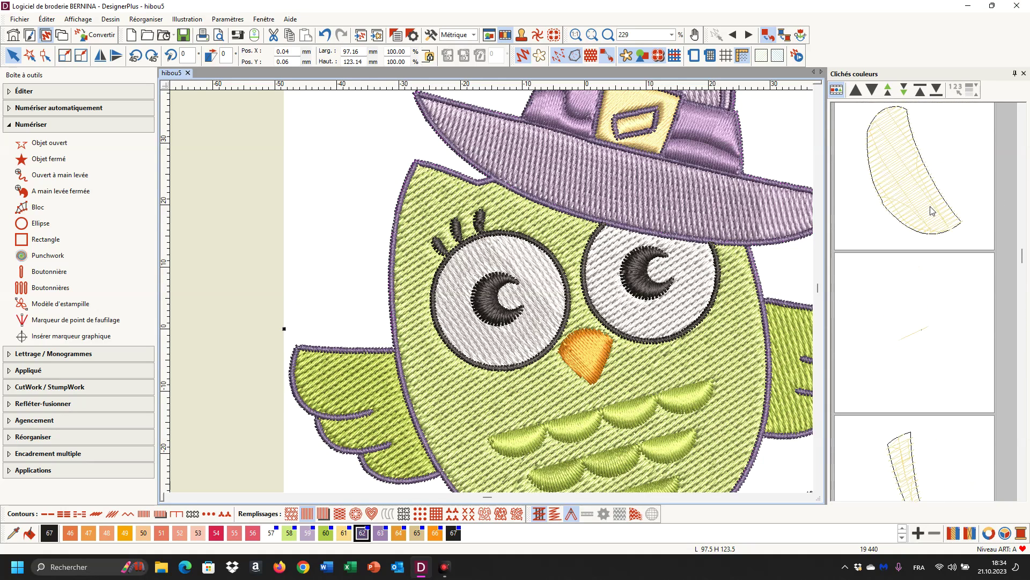
pyautogui.scroll(2, 932, 211)
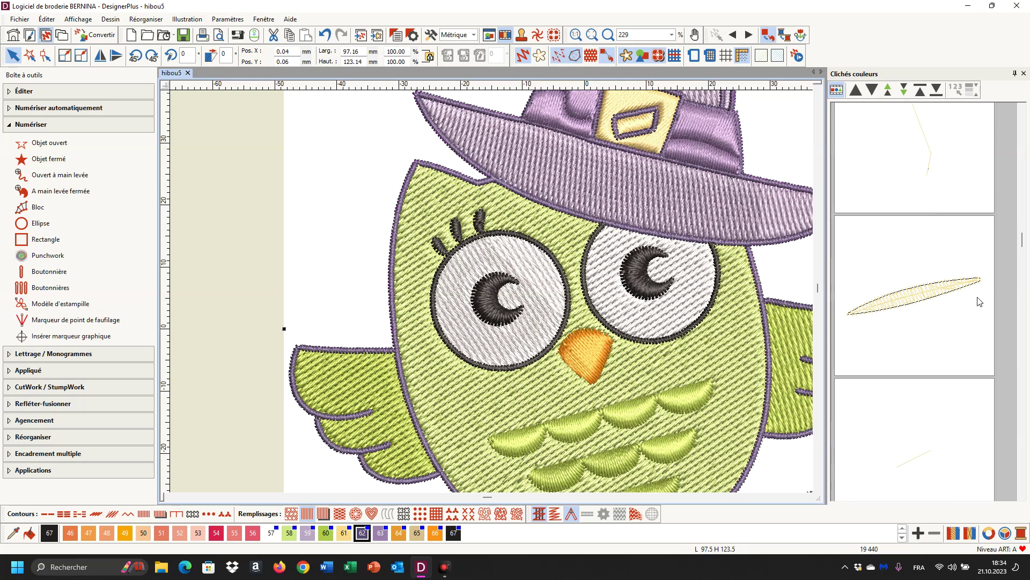
pyautogui.click(836, 90)
pyautogui.scroll(3, 922, 165)
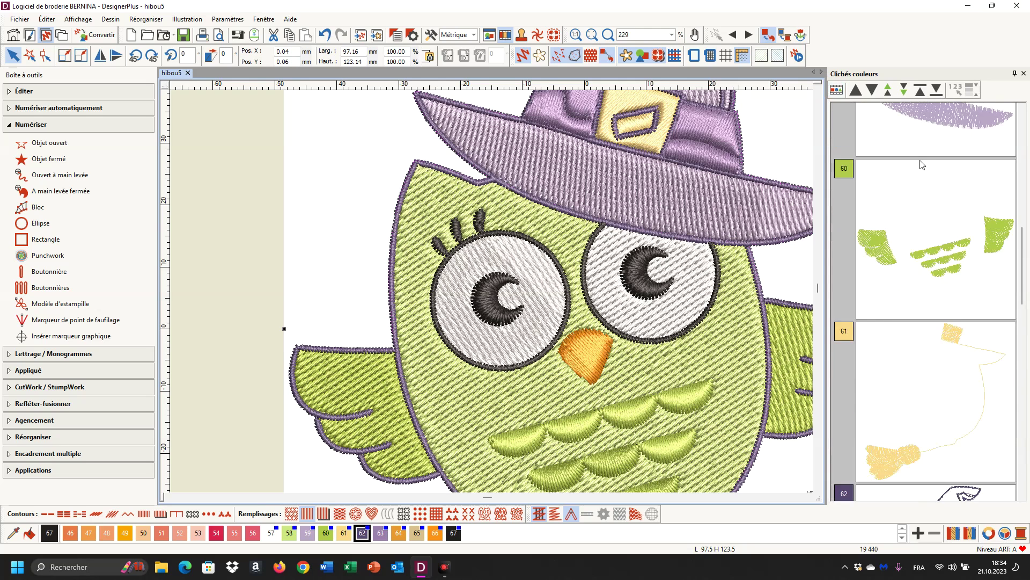
pyautogui.scroll(3, 923, 151)
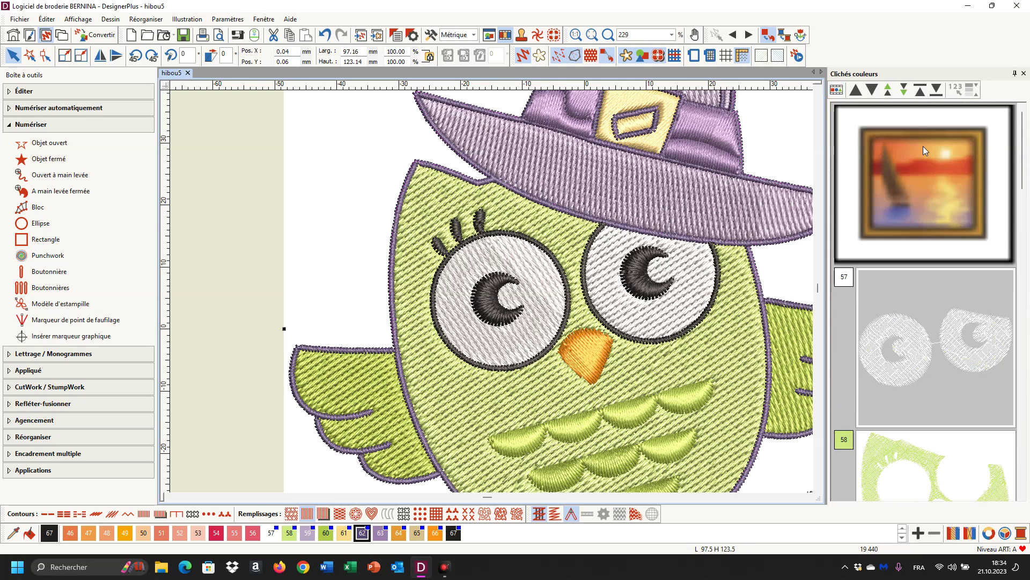
pyautogui.click(835, 90)
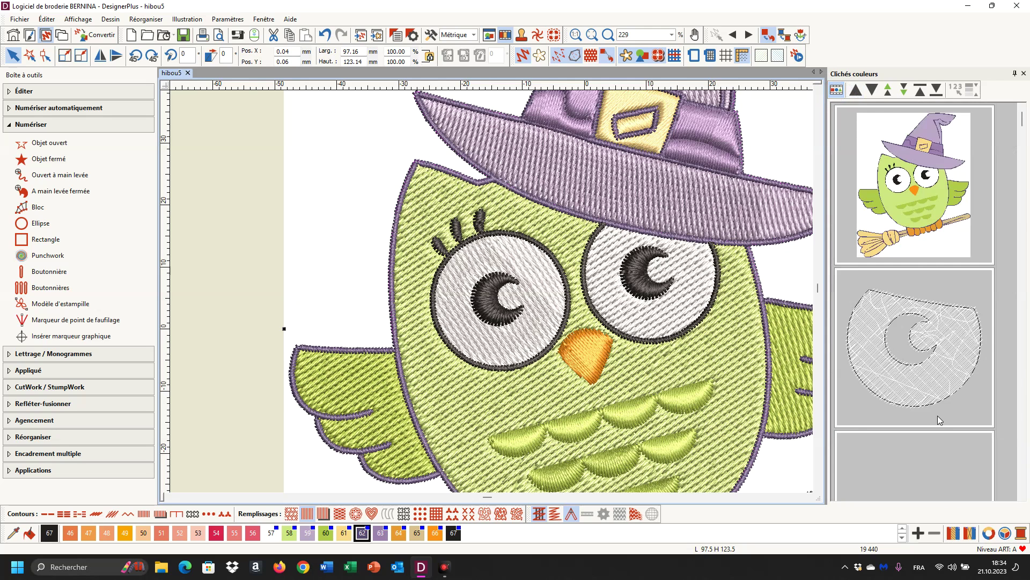
pyautogui.scroll(-1, 938, 416)
pyautogui.click(898, 385)
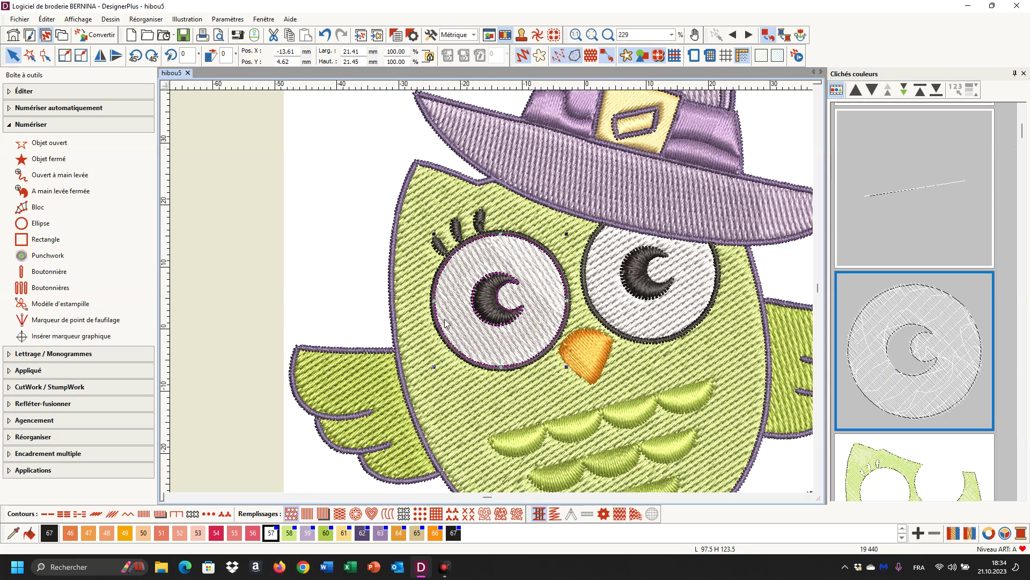
pyautogui.rightClick(877, 319)
pyautogui.click(916, 322)
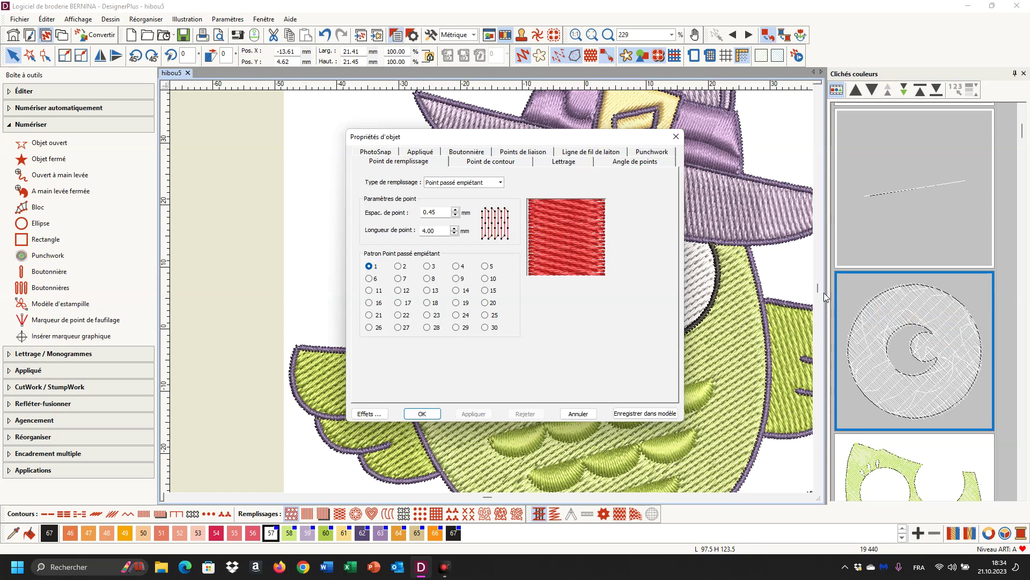
pyautogui.click(653, 161)
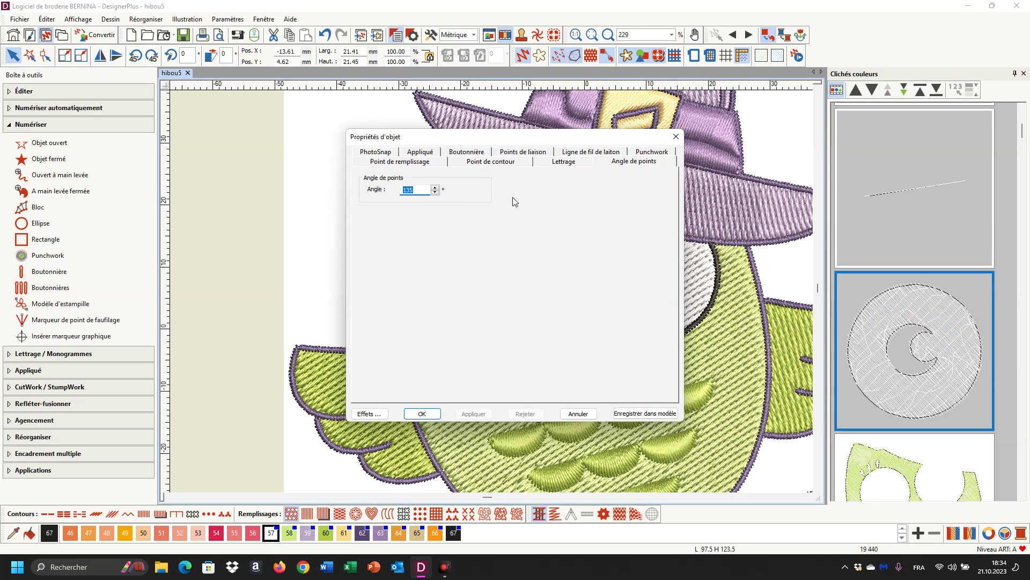
pyautogui.write('137')
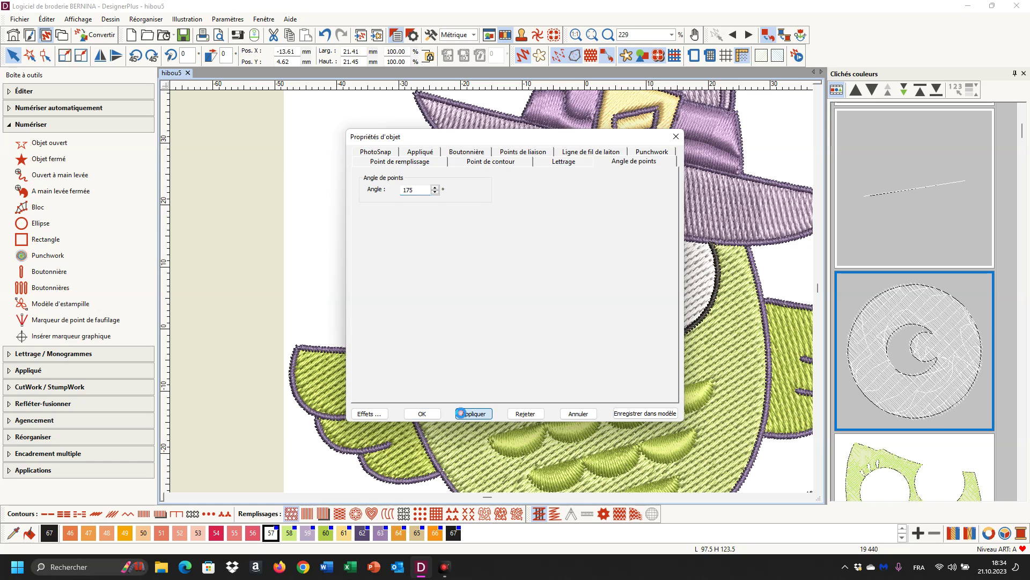
pyautogui.click(466, 414)
pyautogui.click(423, 414)
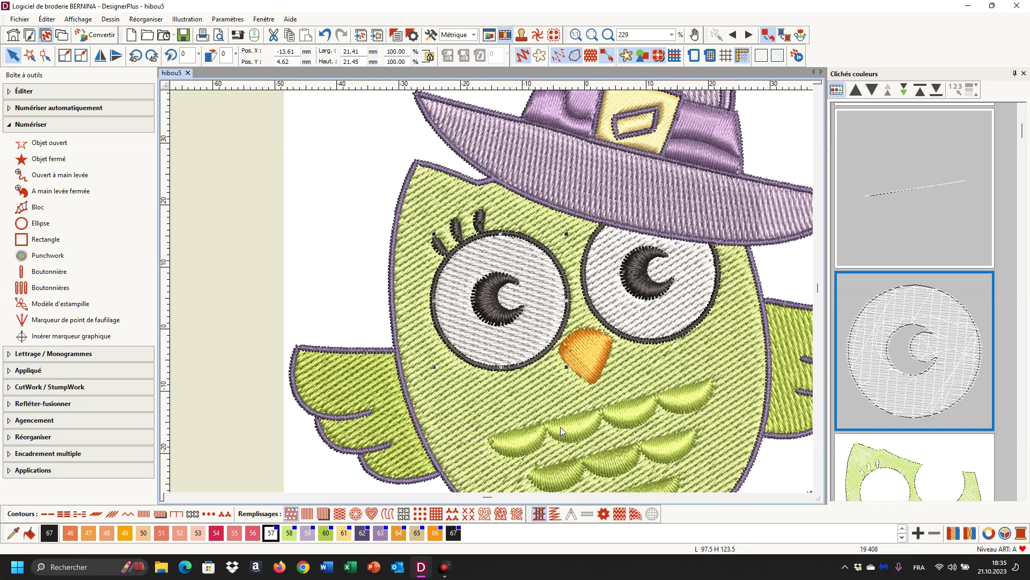
# Set the stitch angle of the left eye's white fill to 165°
pyautogui.rightClick(860, 384)
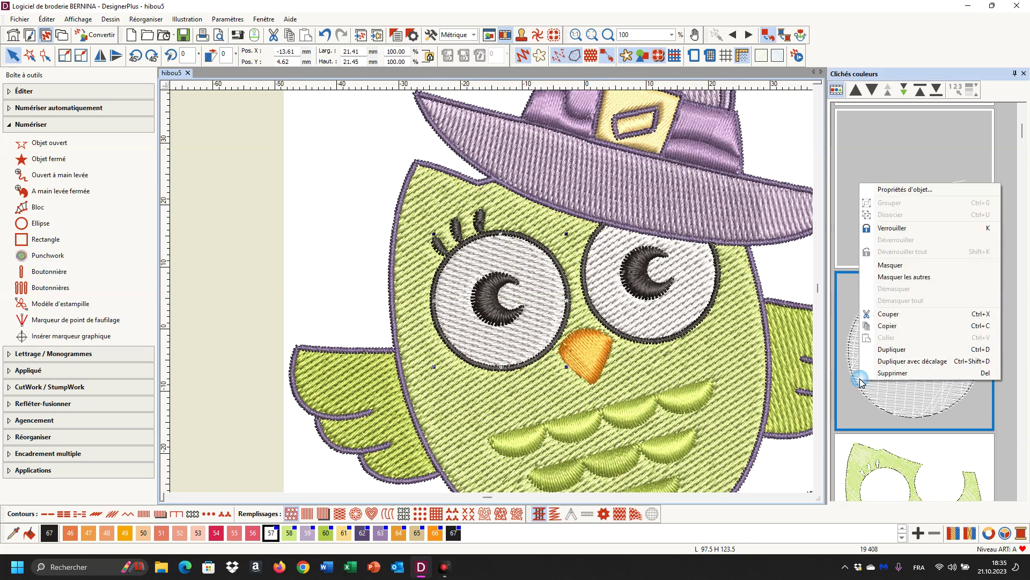
pyautogui.click(905, 190)
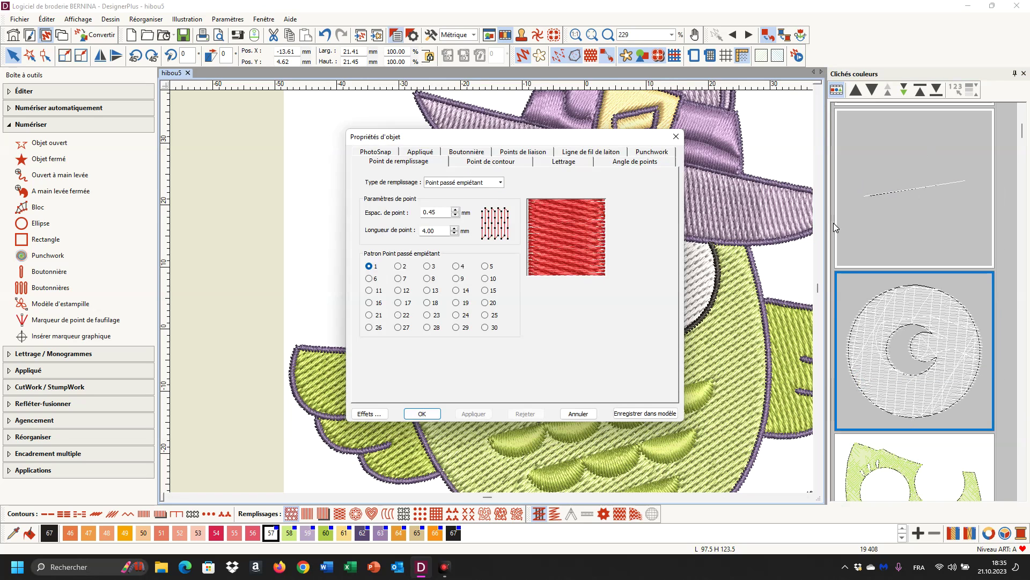
pyautogui.click(638, 162)
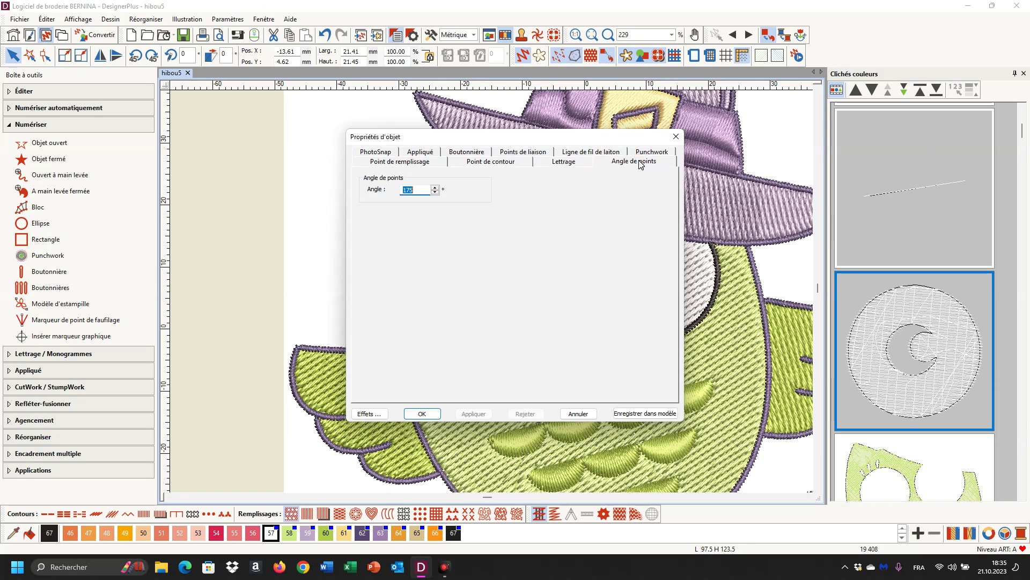
pyautogui.press('BackSpace')
pyautogui.write('165')
pyautogui.click(473, 413)
pyautogui.click(421, 414)
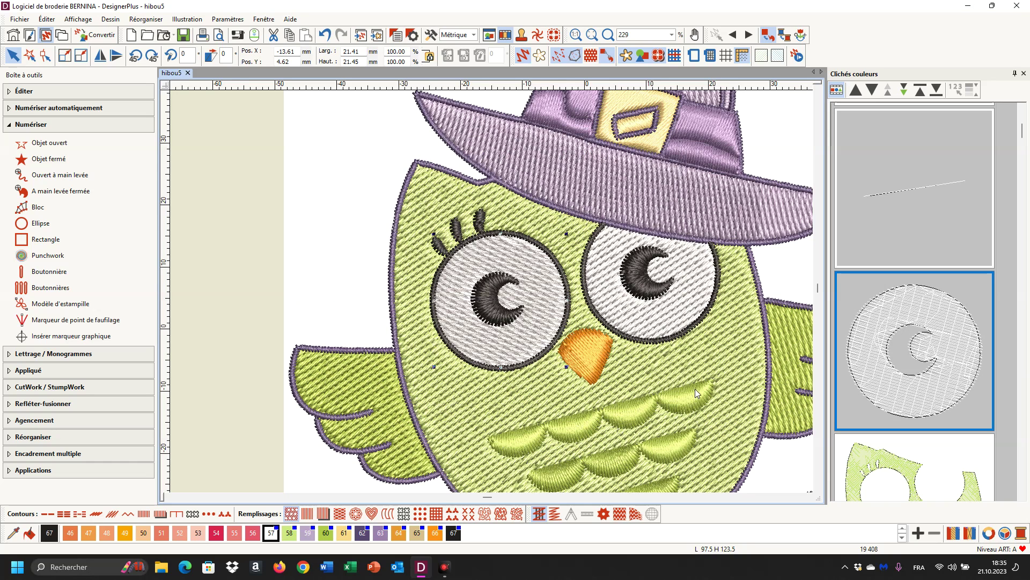
# Set the stitch angle of the right eye's white fill to 35°
pyautogui.click(1011, 530)
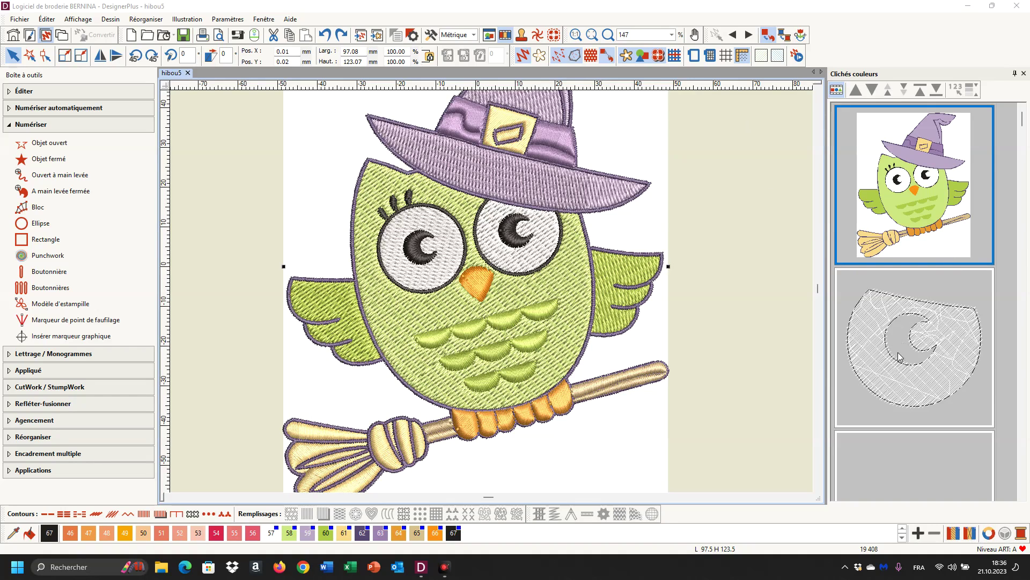
pyautogui.click(886, 382)
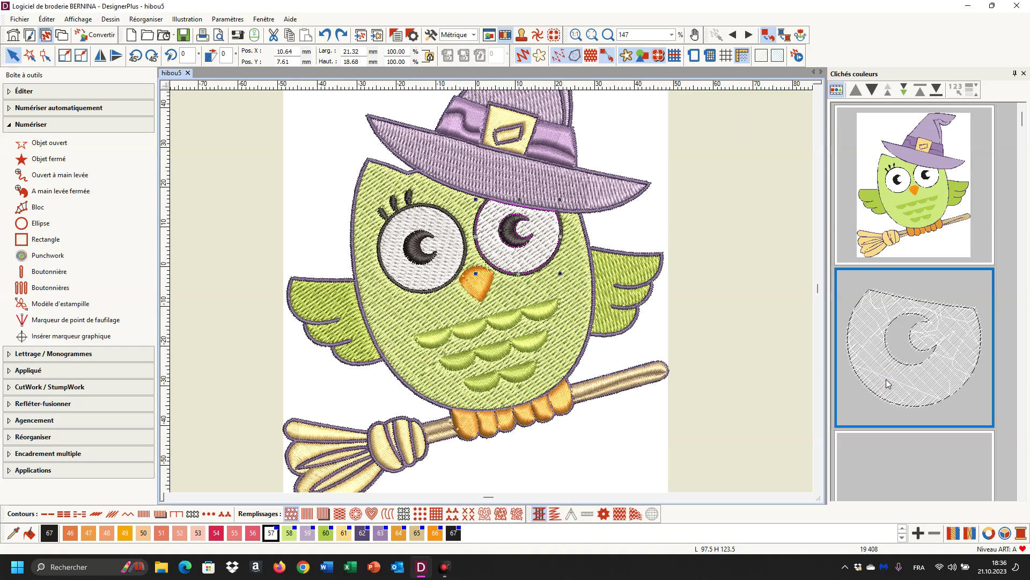
pyautogui.rightClick(886, 379)
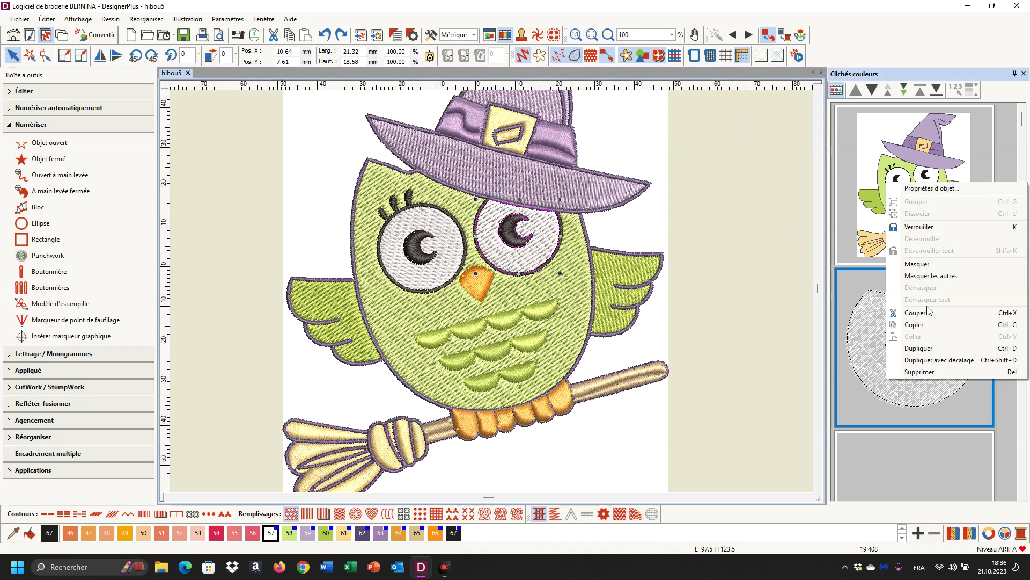
pyautogui.click(926, 188)
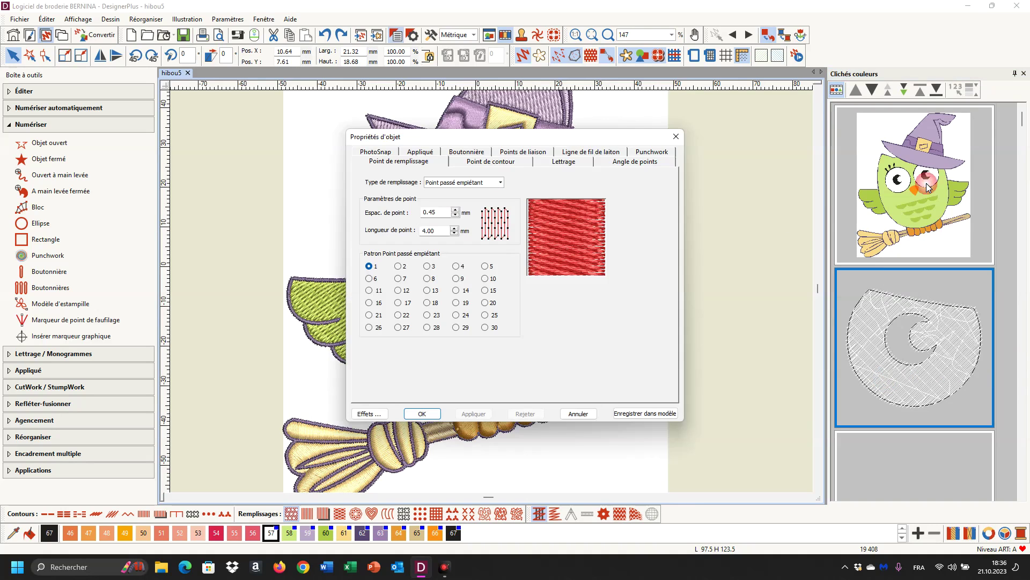
pyautogui.click(626, 162)
pyautogui.press('Delete')
pyautogui.write('35')
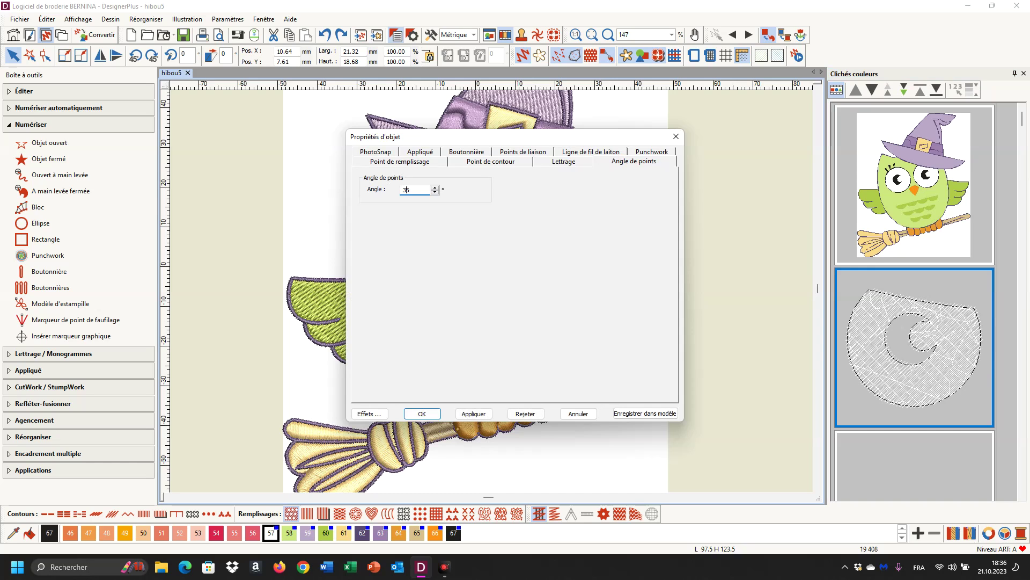
pyautogui.click(481, 414)
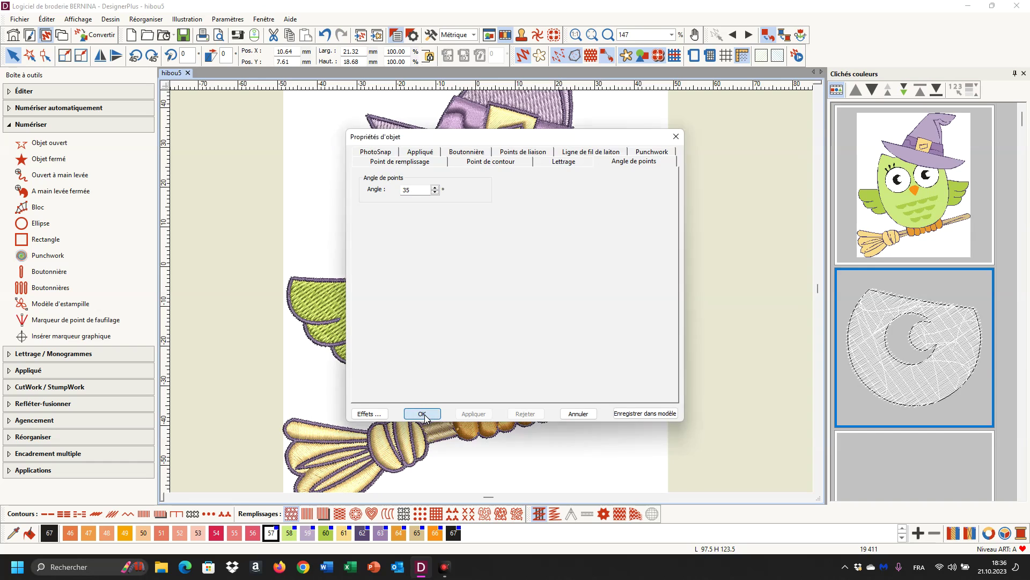
# Confirm the right eye's 35° stitch angle and move the purple outline colour block to the end of the stitching sequence
pyautogui.click(423, 414)
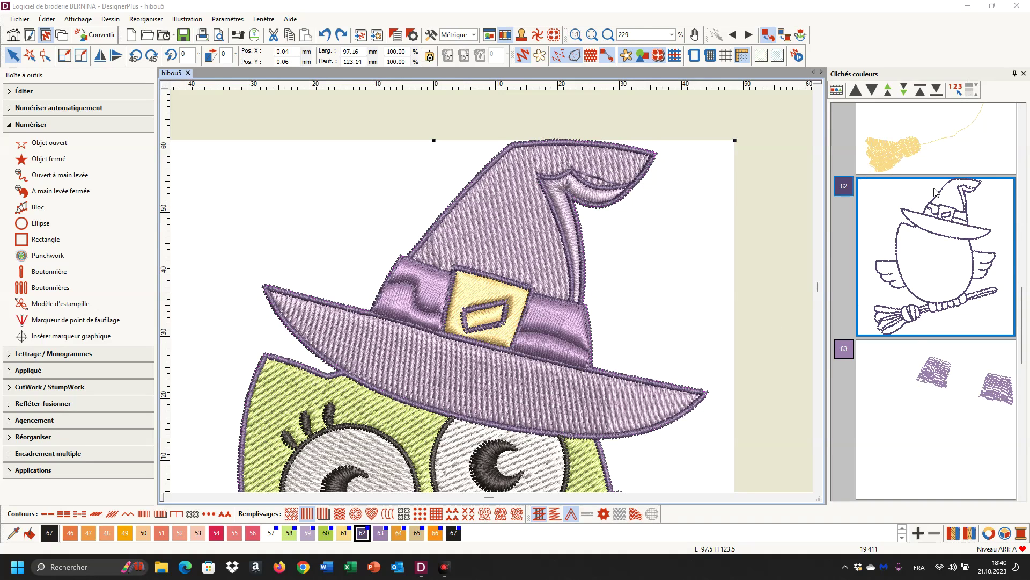
pyautogui.click(937, 90)
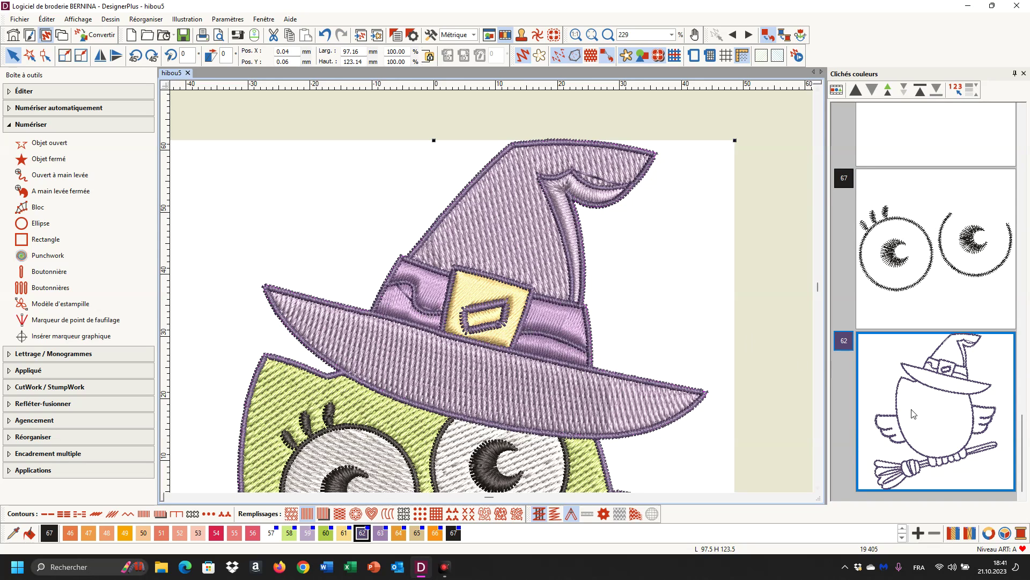
# Set the purple outlines' first underlay (Assise 1) to Centrer marche and enable the second underlay (Assise 2) as Zigzag
pyautogui.rightClick(945, 429)
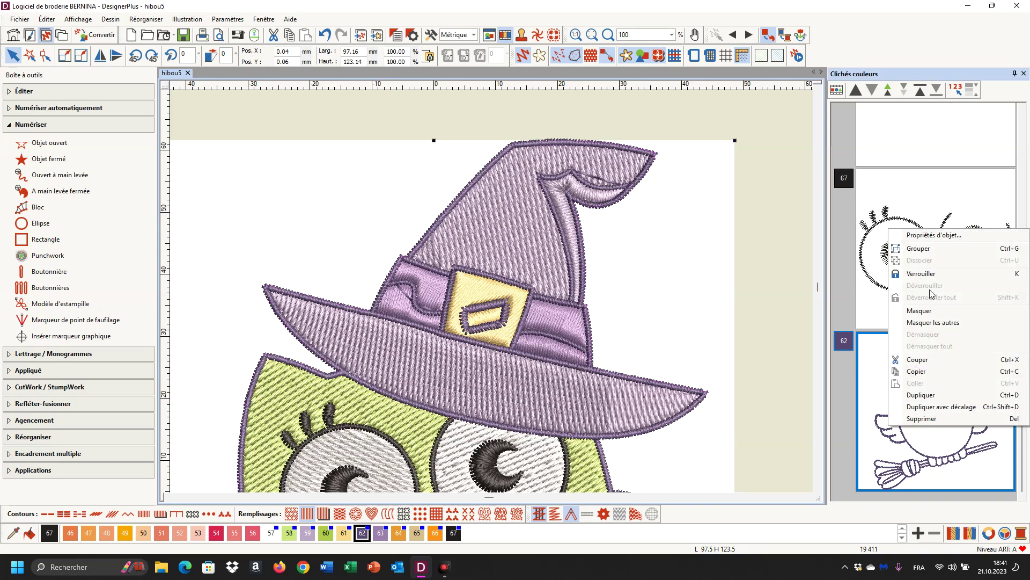
pyautogui.click(934, 236)
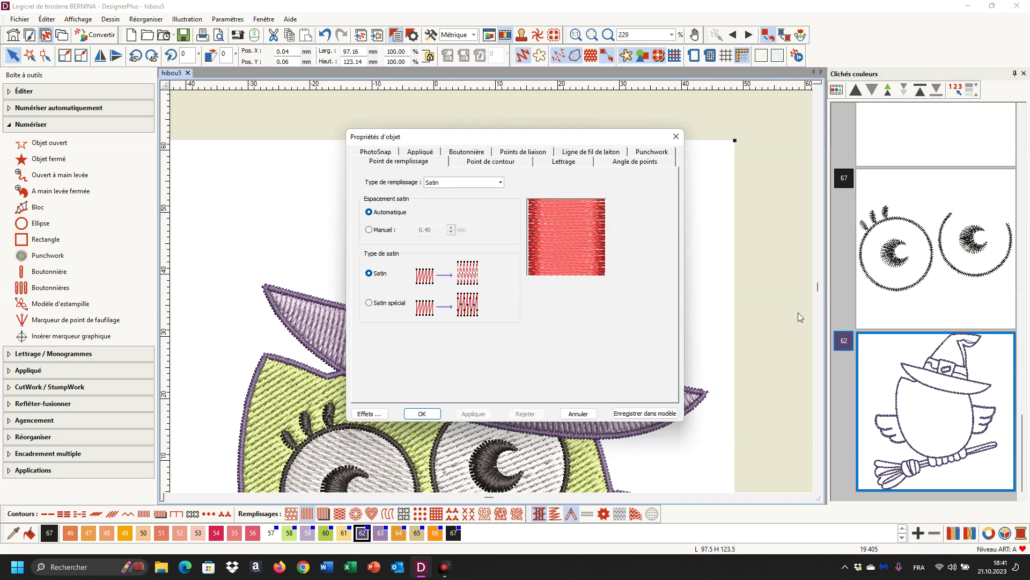
pyautogui.click(366, 414)
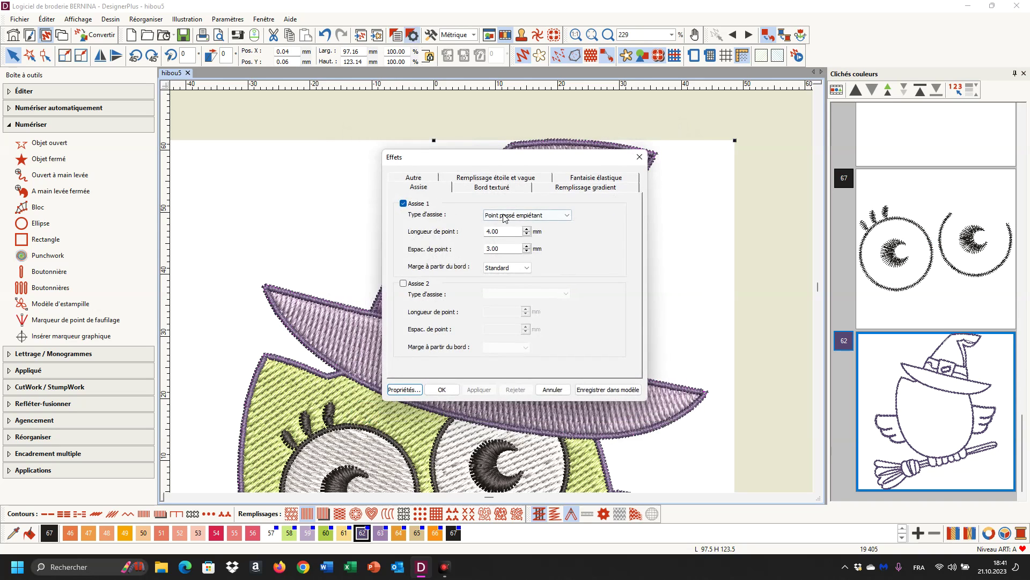
pyautogui.click(568, 216)
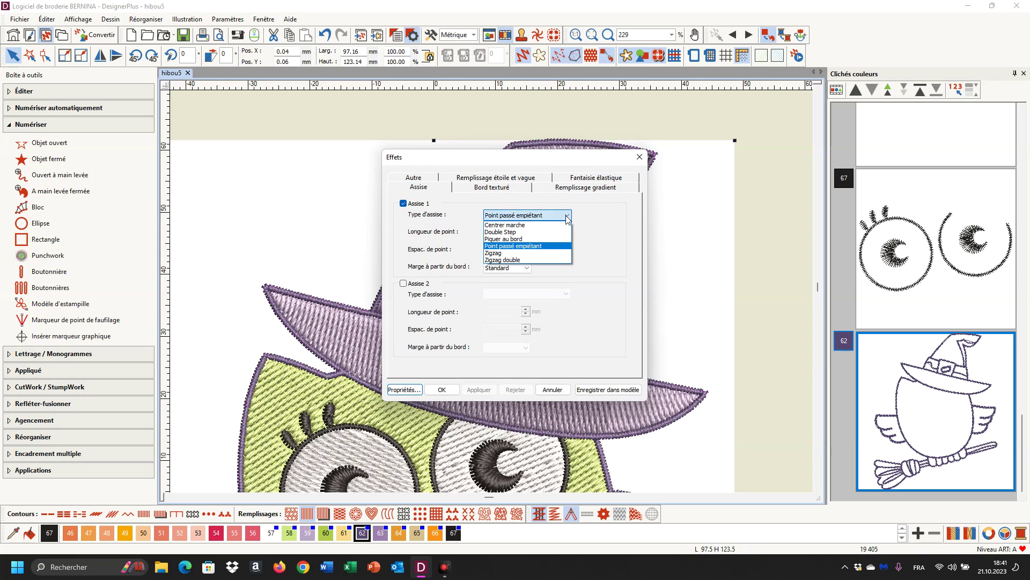
pyautogui.click(524, 225)
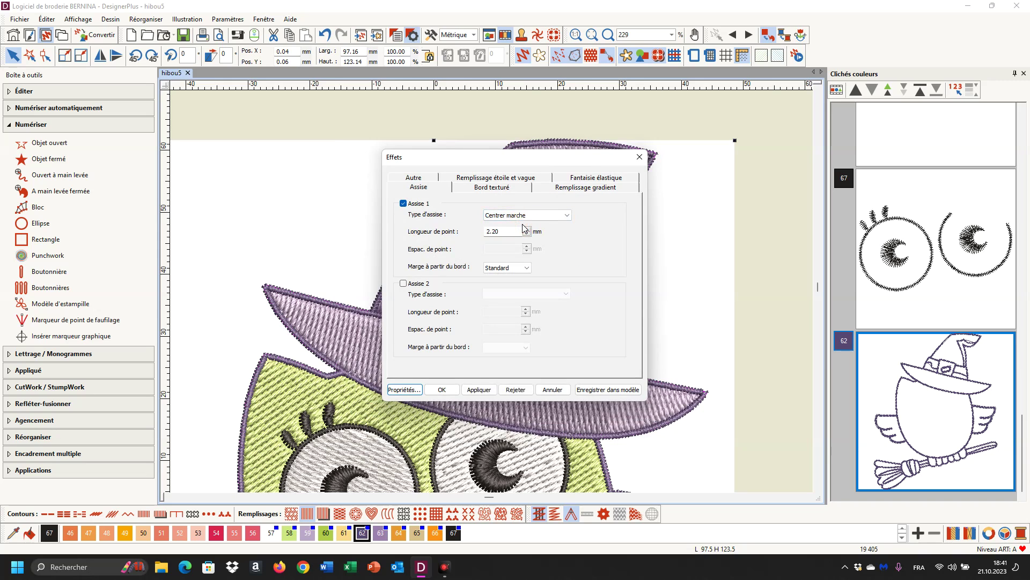
pyautogui.click(405, 286)
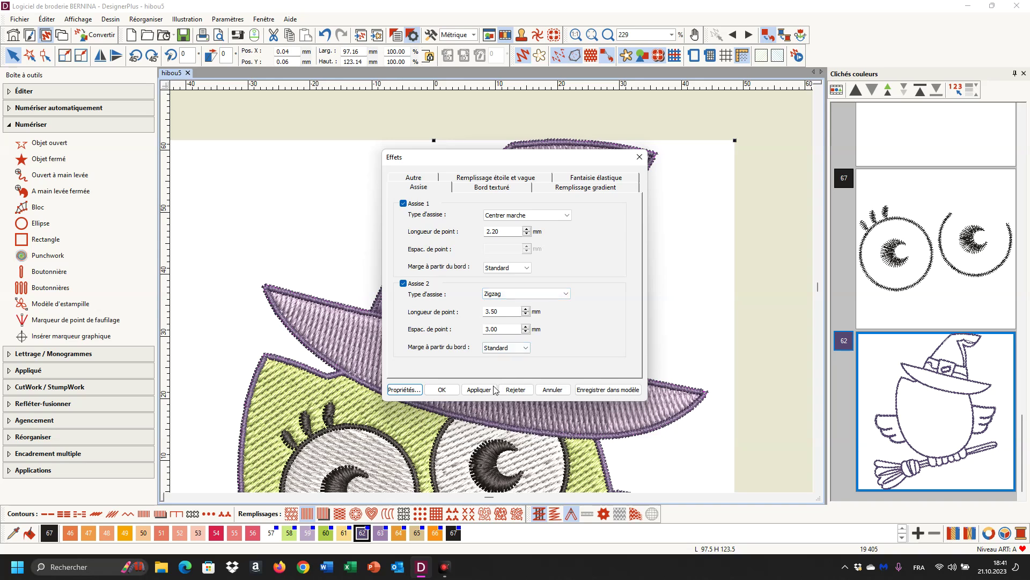
pyautogui.click(439, 389)
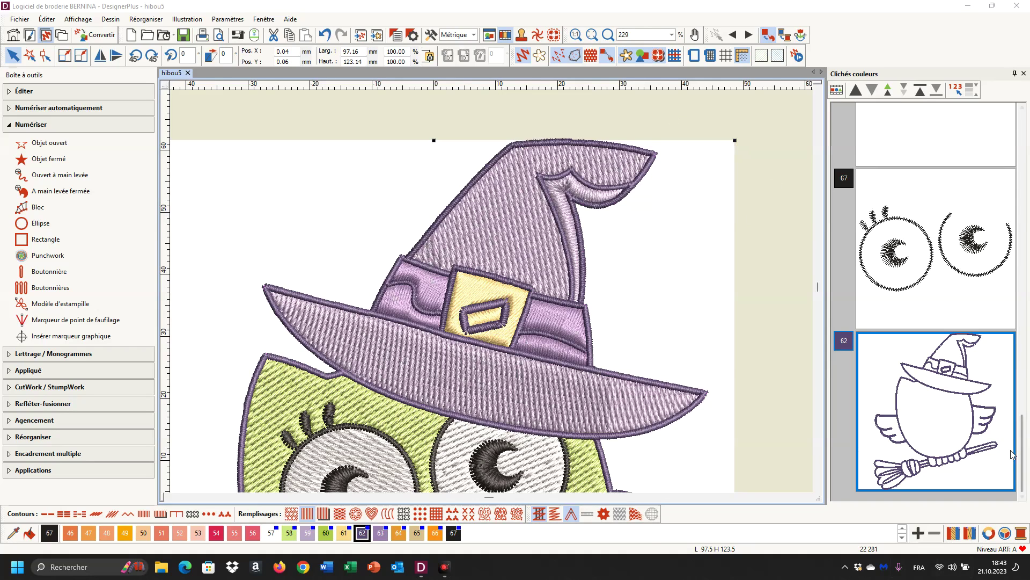
# Set the pull compensation (Compensation d'étirement) of the purple outlines to 0.40 mm
pyautogui.rightClick(939, 403)
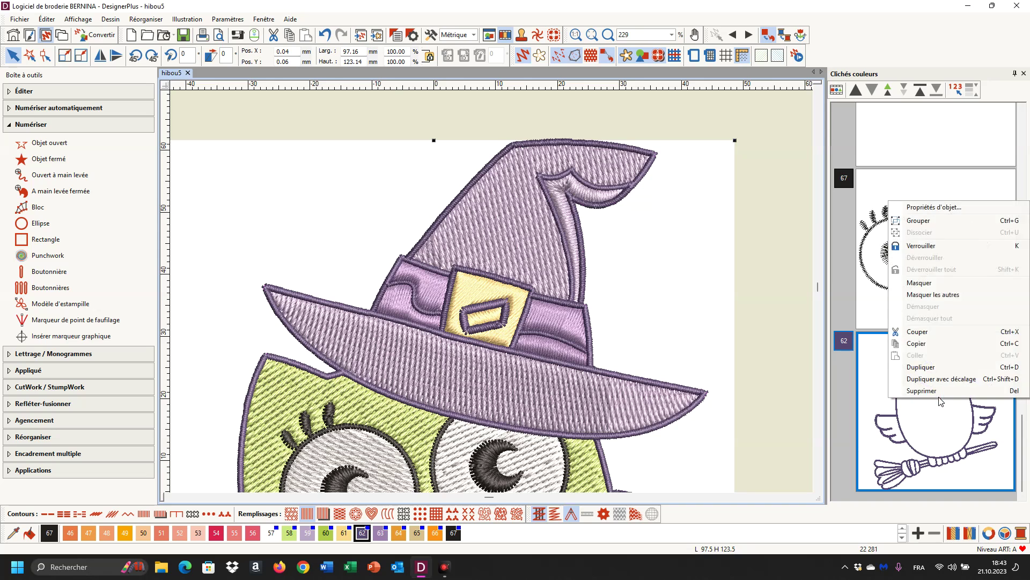
pyautogui.click(929, 210)
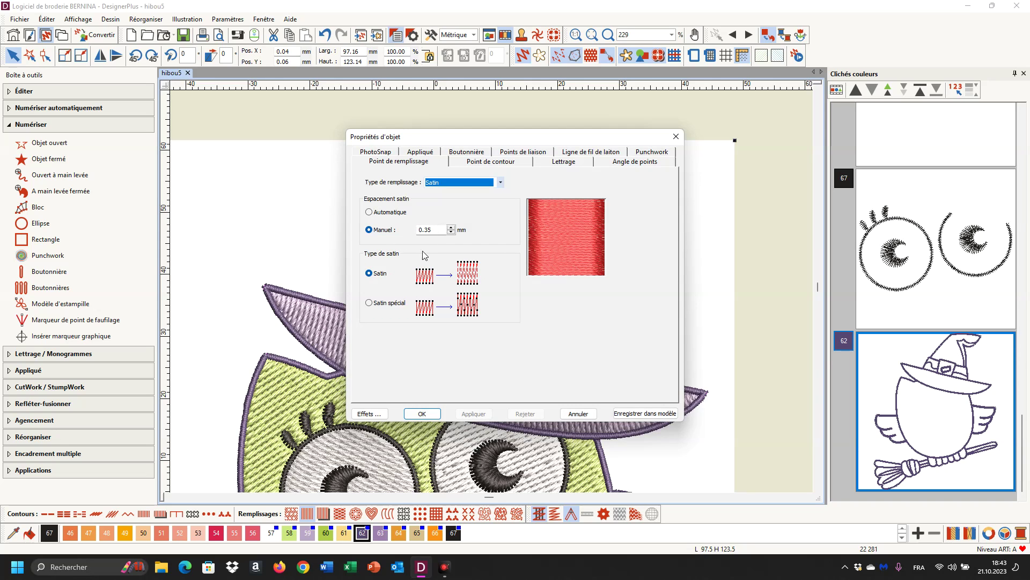
pyautogui.click(369, 413)
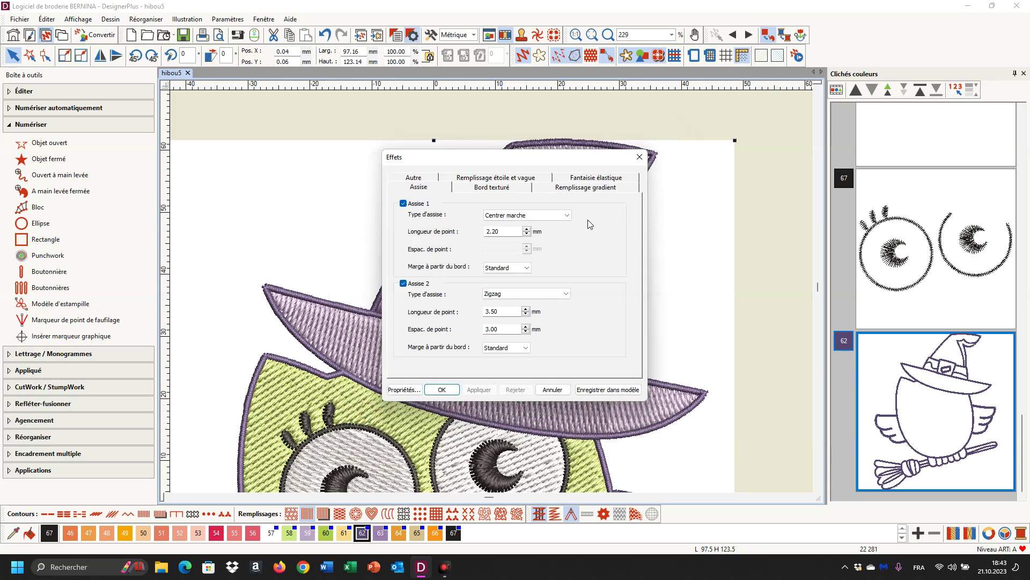
pyautogui.click(422, 180)
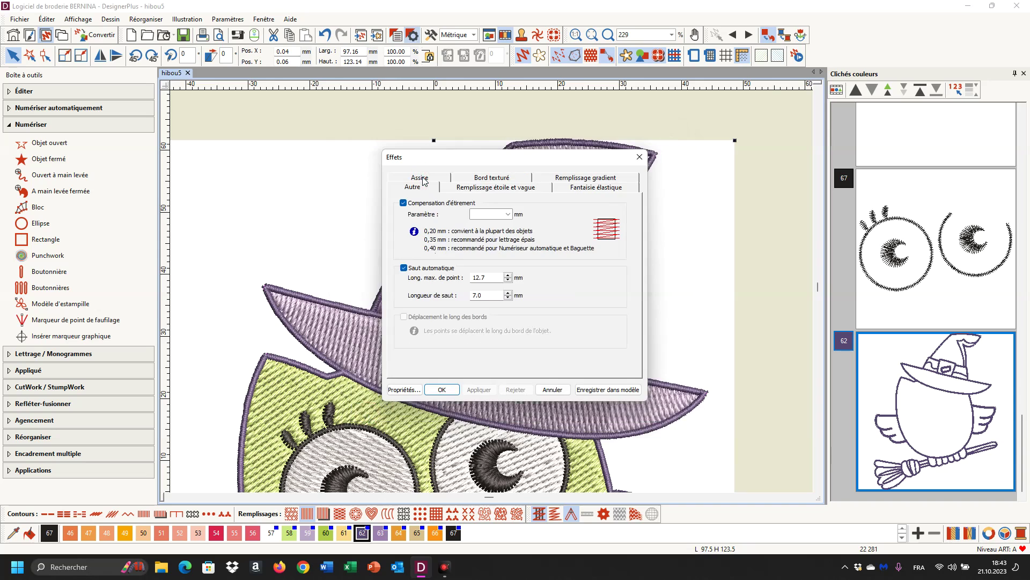
pyautogui.click(508, 214)
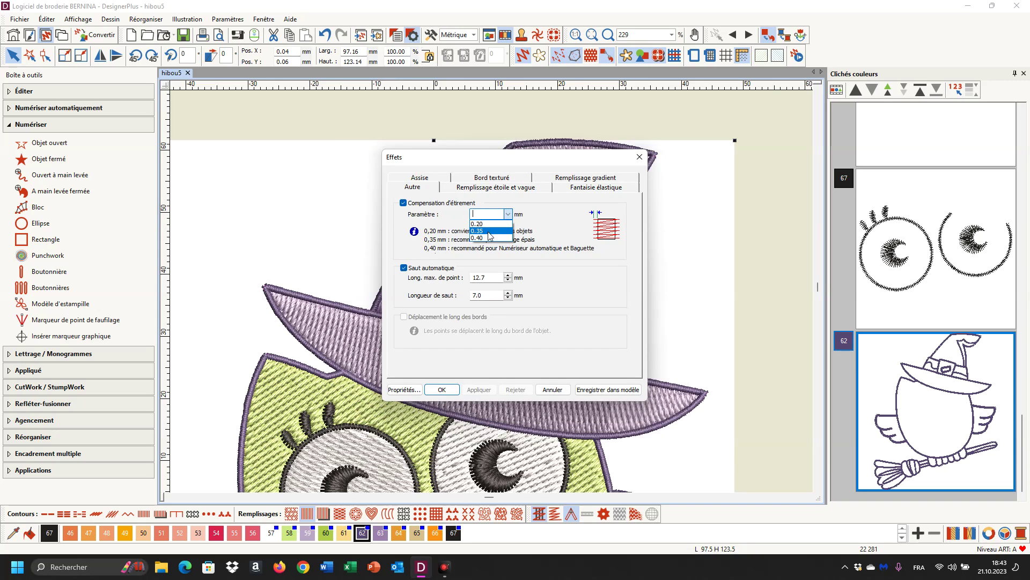
pyautogui.click(486, 239)
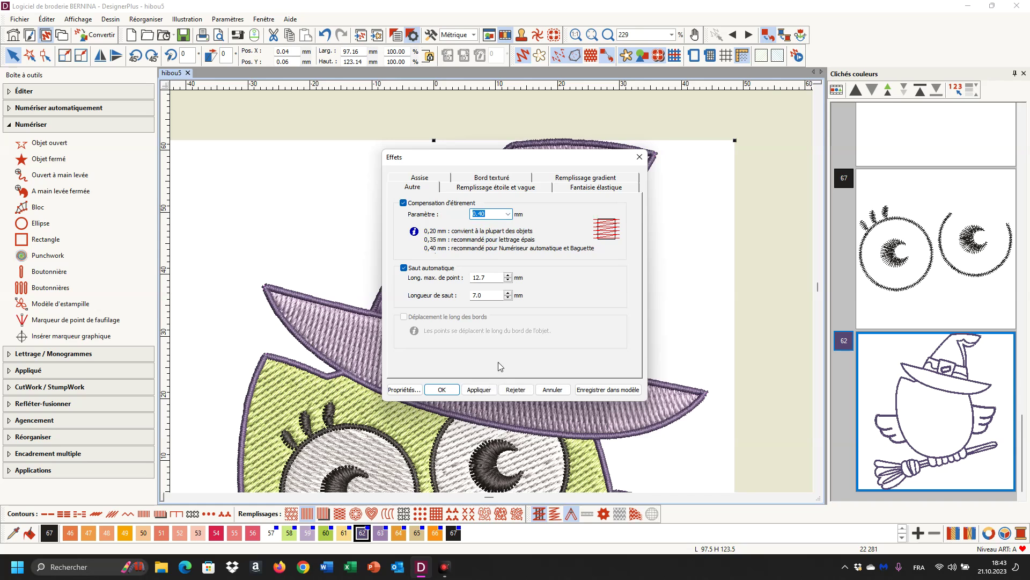
pyautogui.click(477, 390)
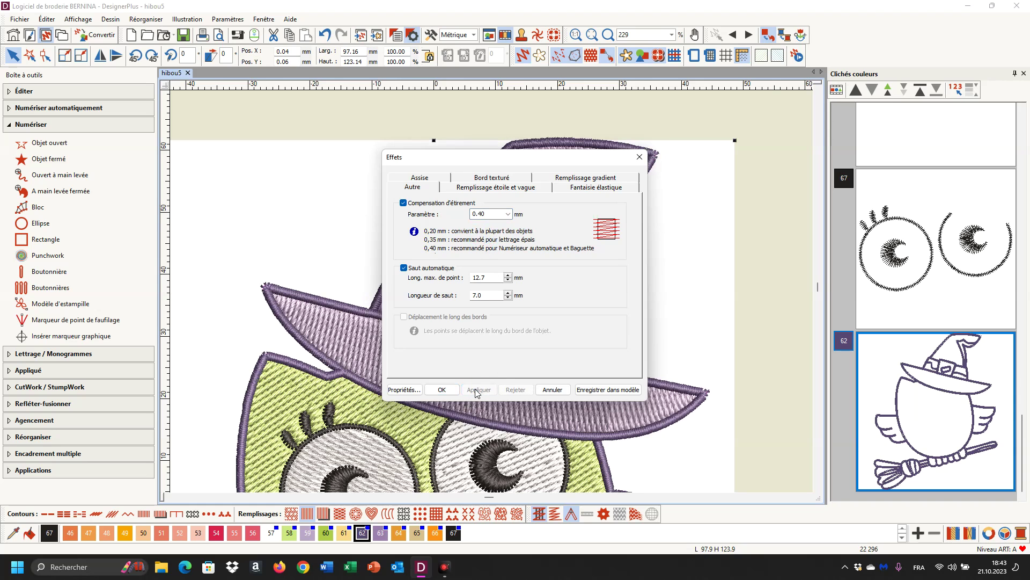
pyautogui.click(442, 390)
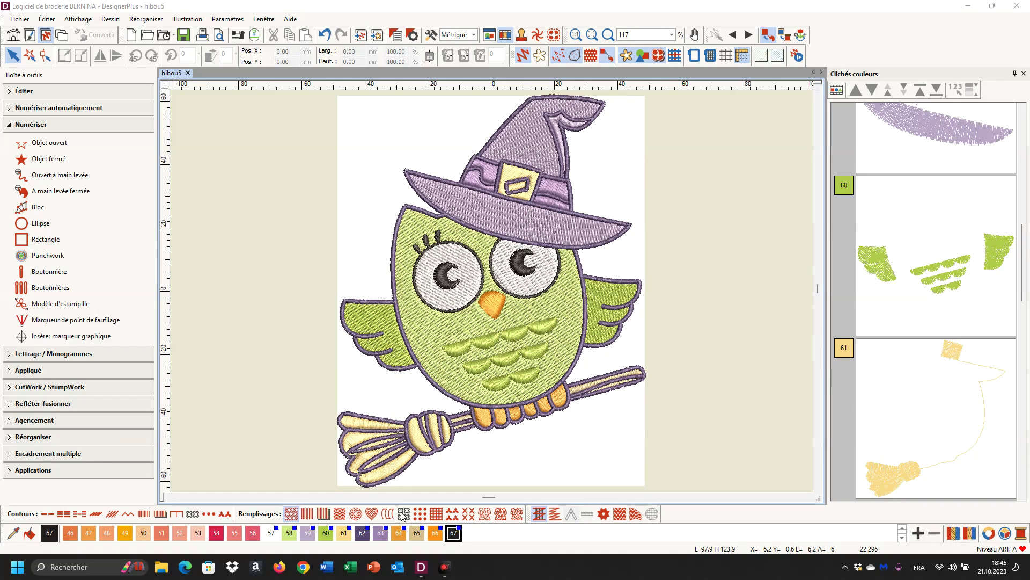
# Find the yellow hat buckle among the individual objects of the colour film and change its fill to step fill
pyautogui.click(933, 396)
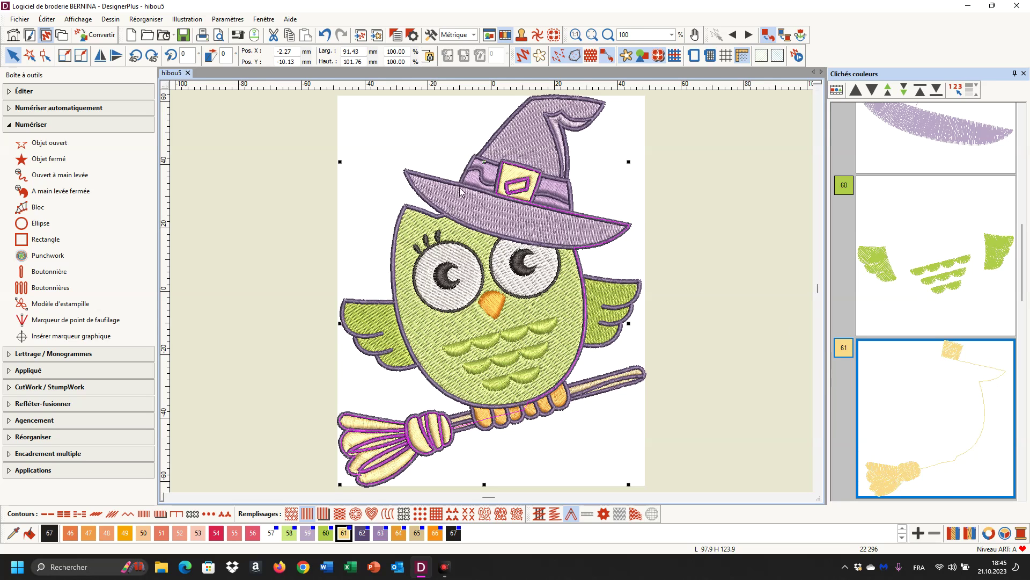
pyautogui.scroll(3, 508, 187)
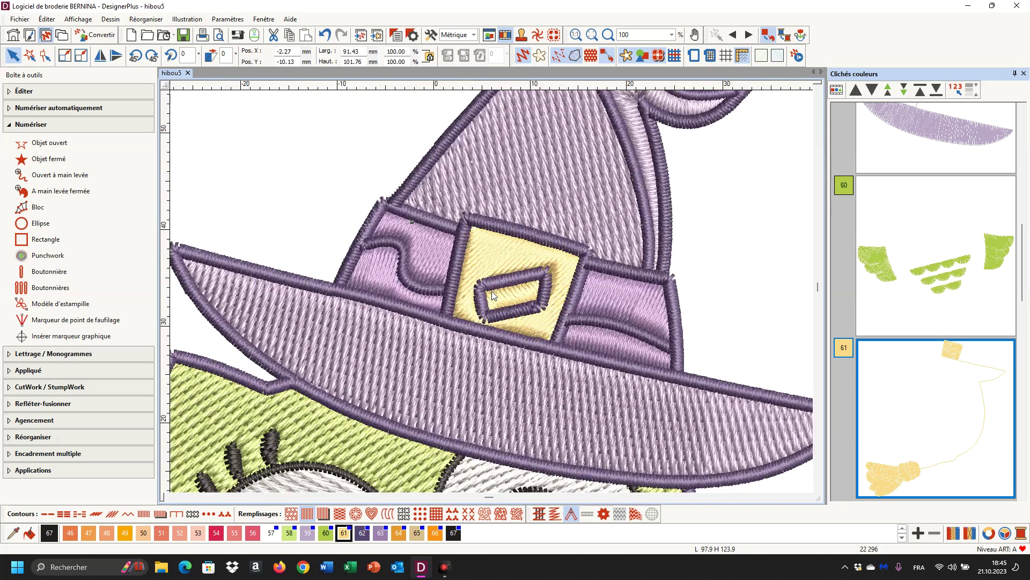
pyautogui.scroll(-5, 479, 346)
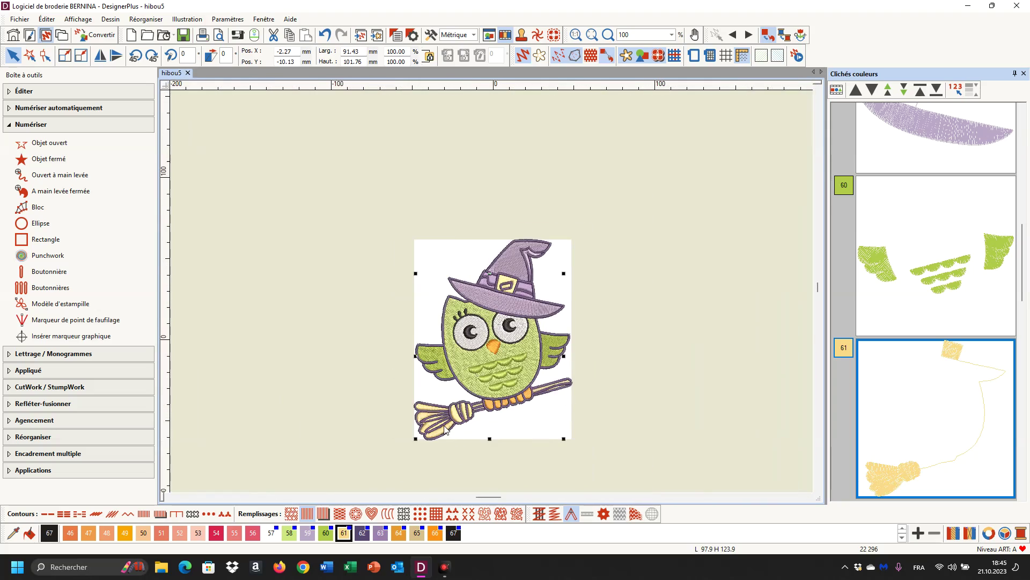
pyautogui.scroll(4, 444, 429)
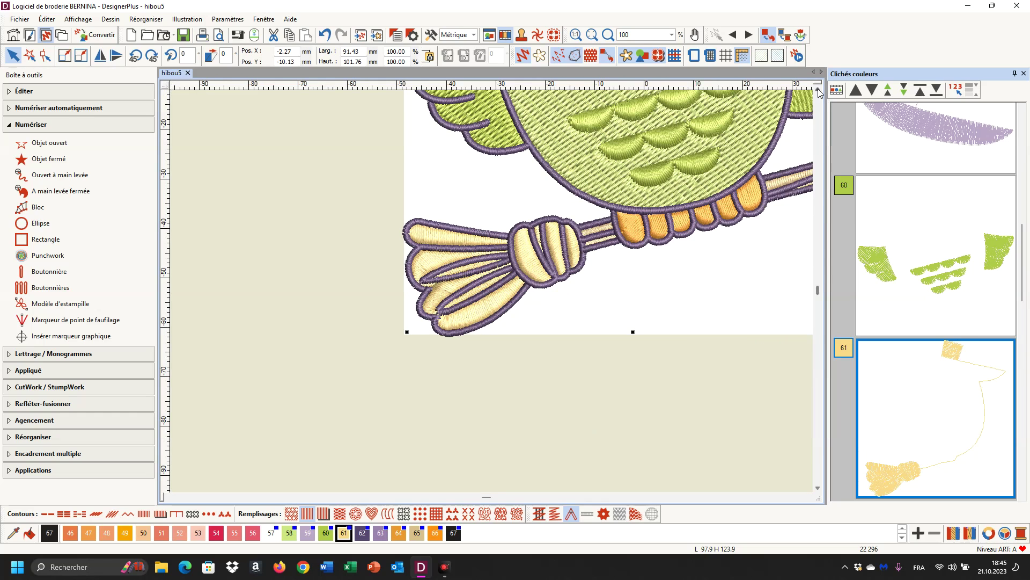
pyautogui.click(836, 94)
pyautogui.scroll(-10, 960, 308)
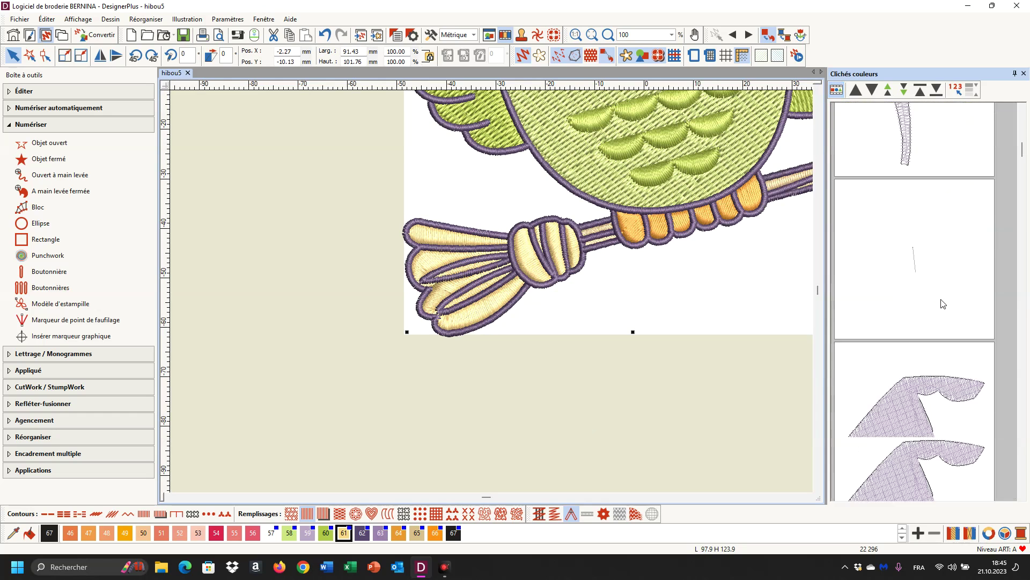
pyautogui.scroll(-6, 943, 304)
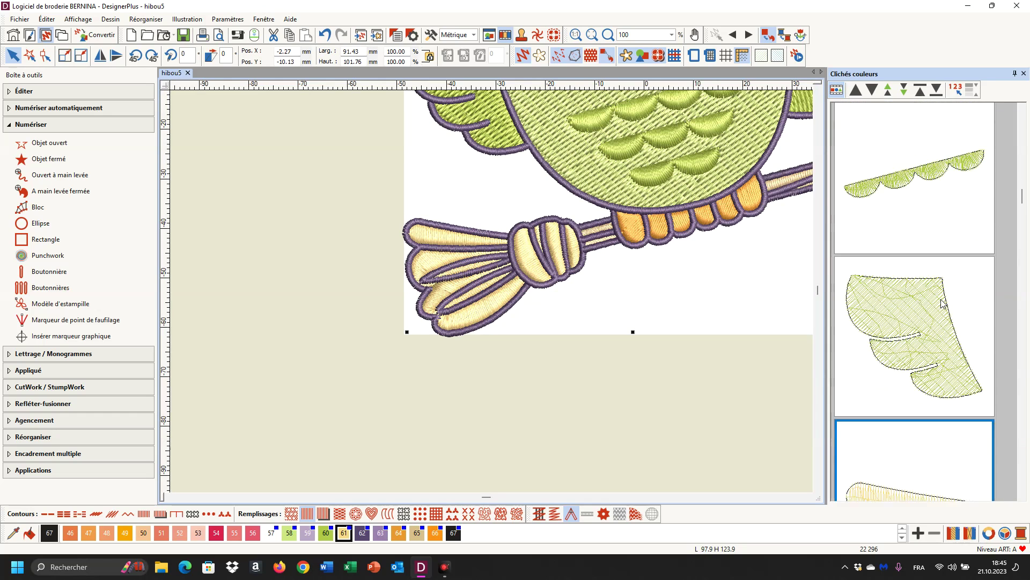
pyautogui.scroll(-4, 943, 304)
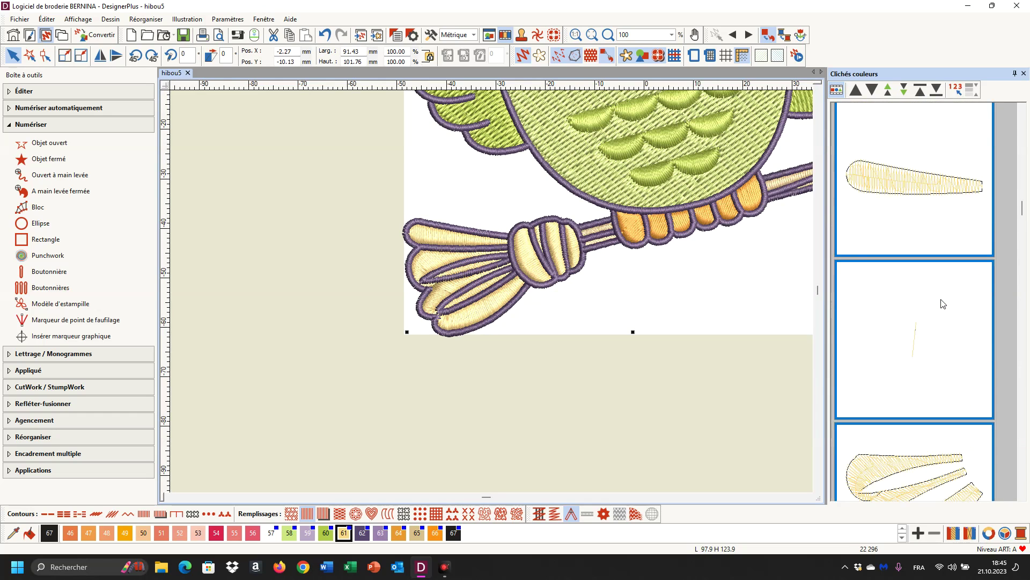
pyautogui.scroll(-5, 943, 303)
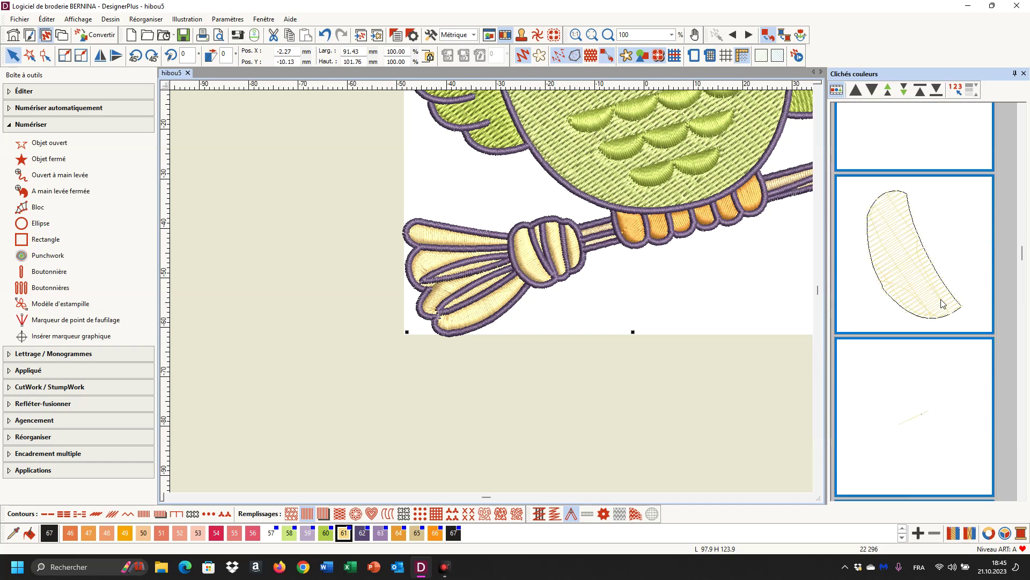
pyautogui.scroll(-1, 942, 304)
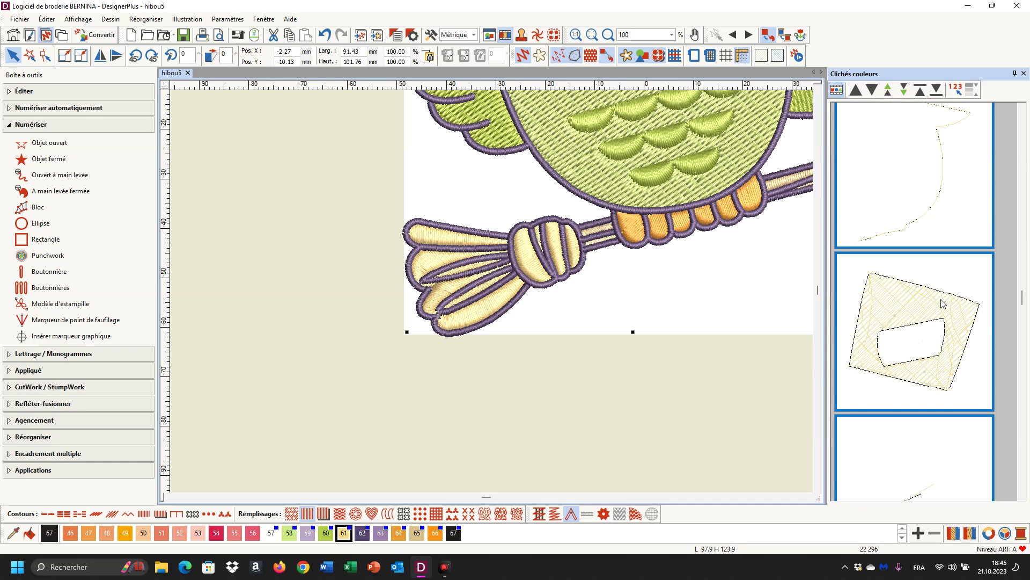
pyautogui.click(907, 309)
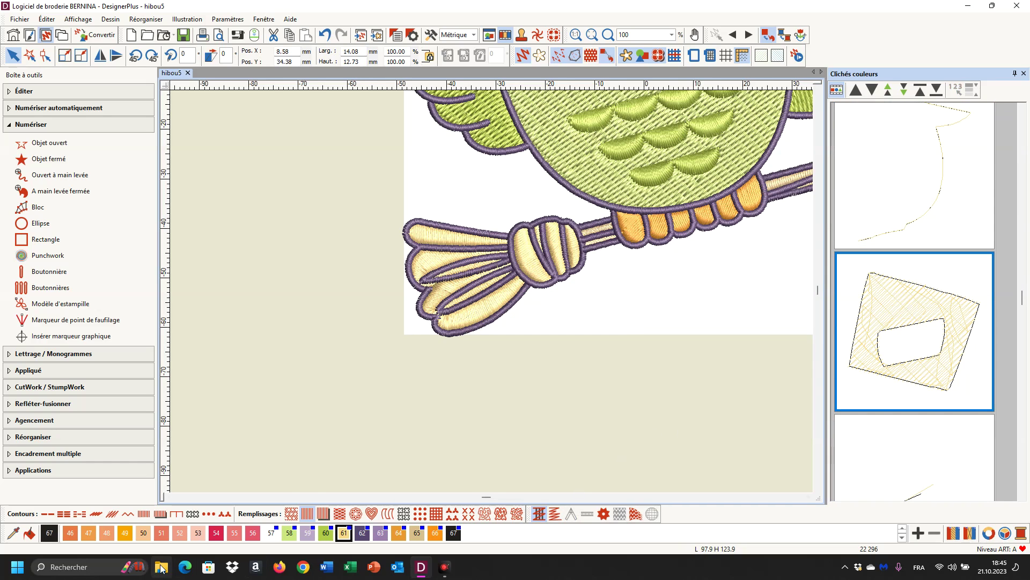
pyautogui.click(292, 514)
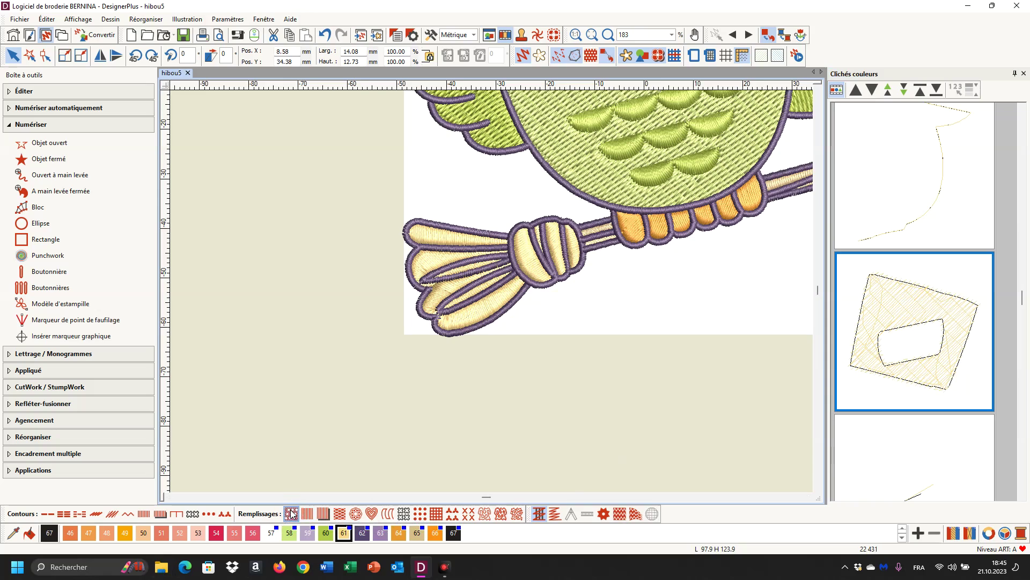
# Change the fill of the broom's uppermost yellow bristle and of the connected bristles below it to step fill
pyautogui.scroll(-3, 491, 290)
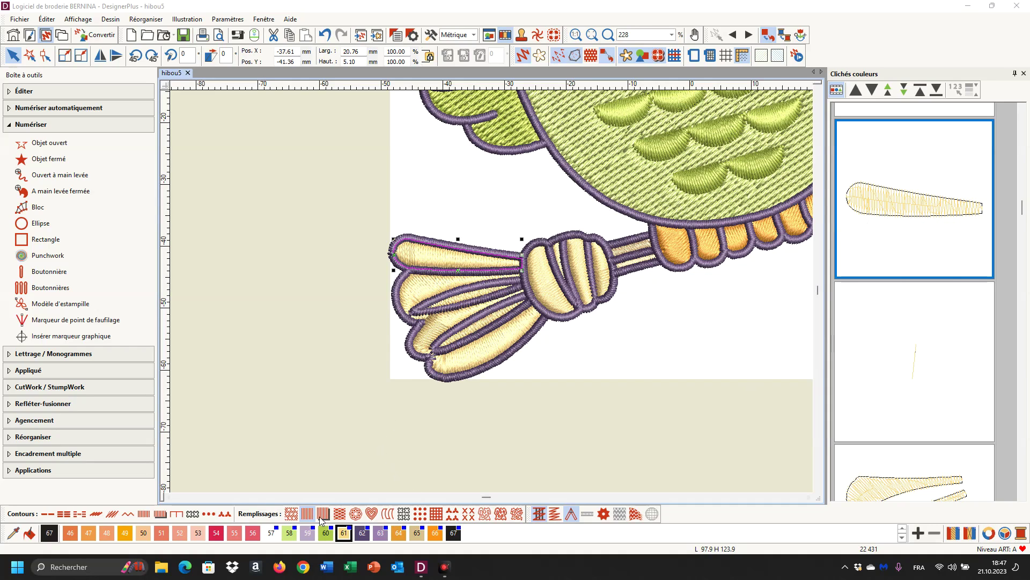
pyautogui.click(292, 518)
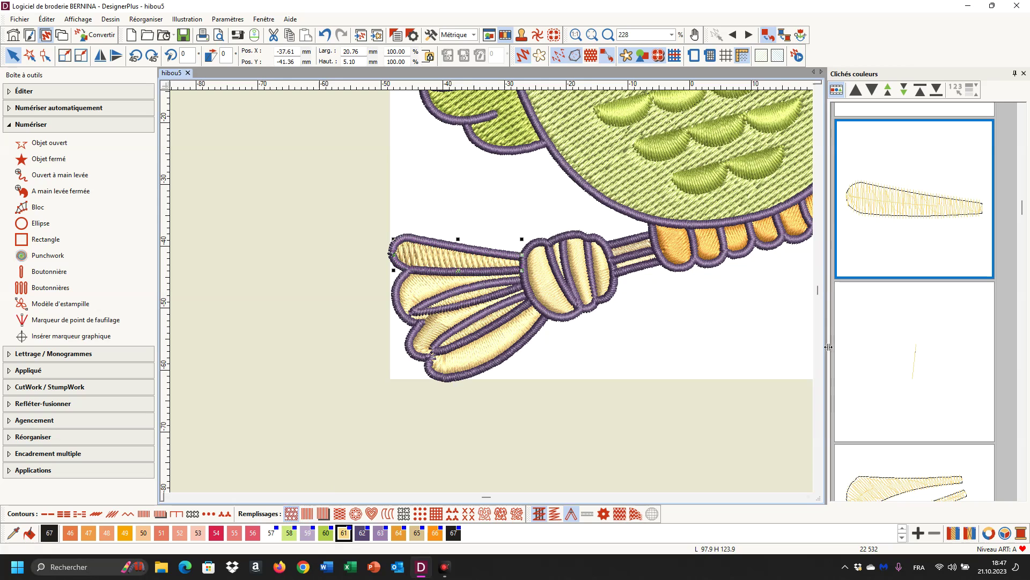
pyautogui.click(911, 381)
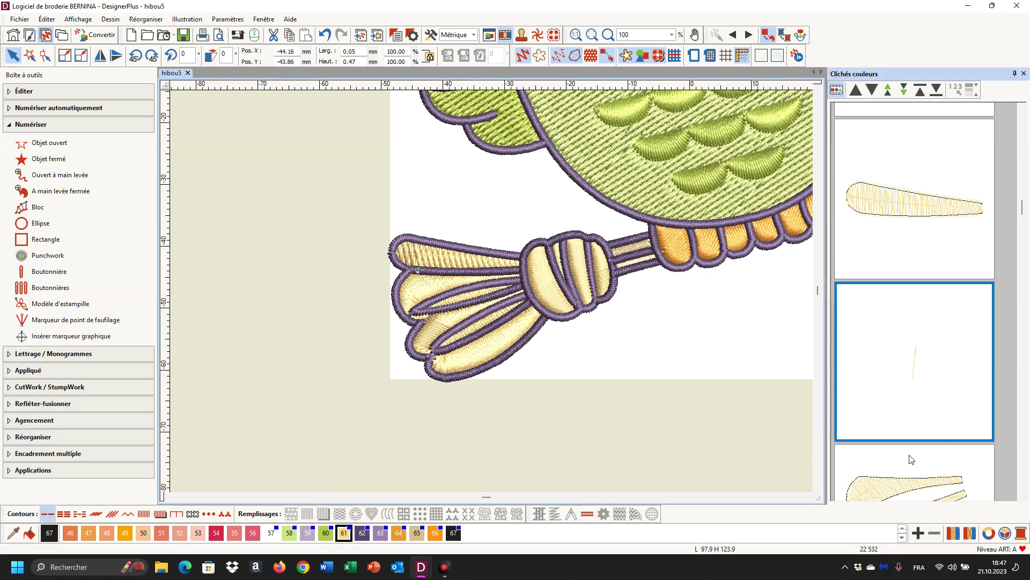
pyautogui.scroll(-1, 909, 462)
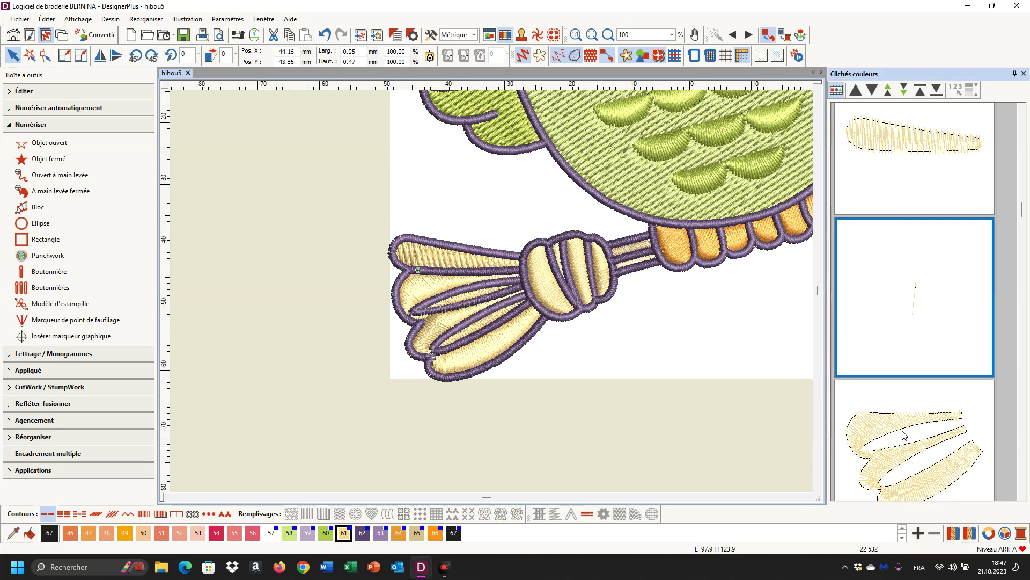
pyautogui.click(900, 434)
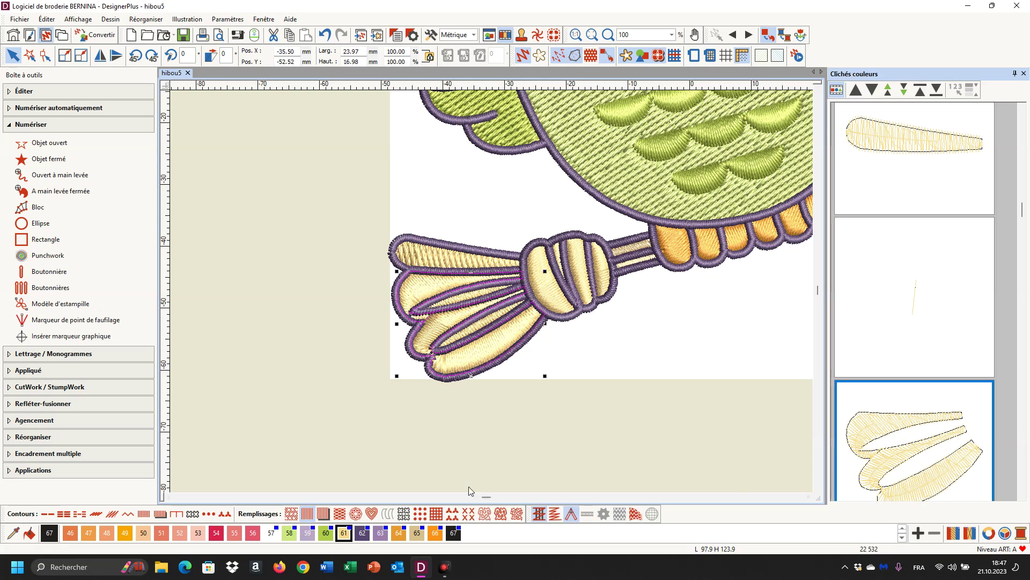
pyautogui.click(291, 516)
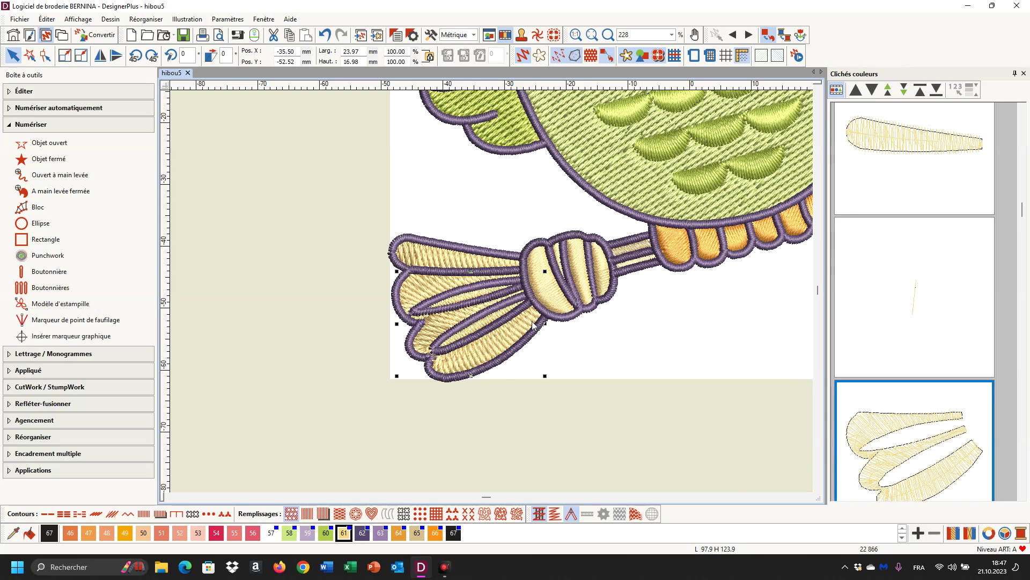
pyautogui.scroll(5, 464, 300)
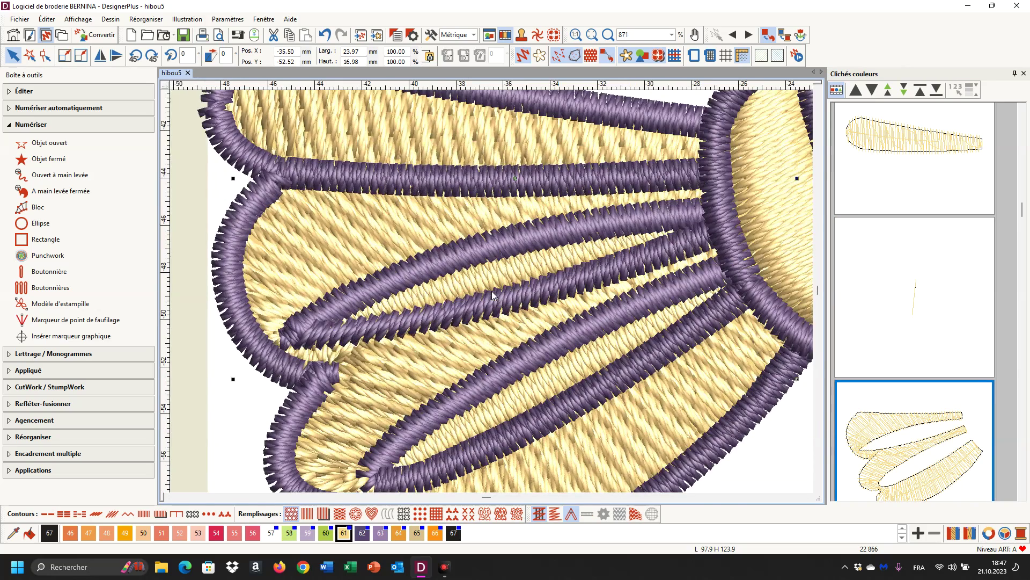
# Find the broom binding's large yellow section next to the bristles and change its fill to step fill
pyautogui.scroll(-5, 958, 405)
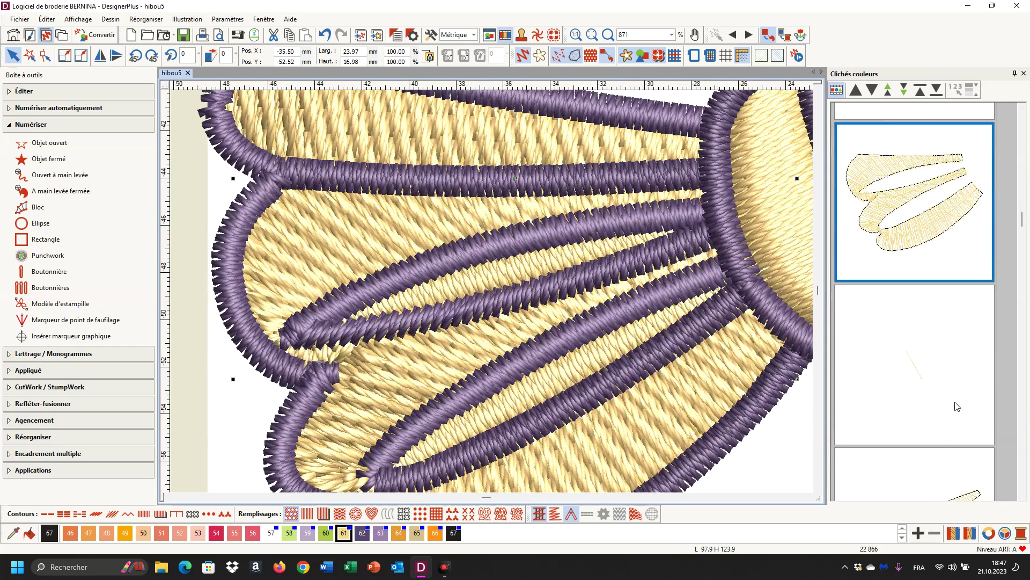
pyautogui.click(944, 403)
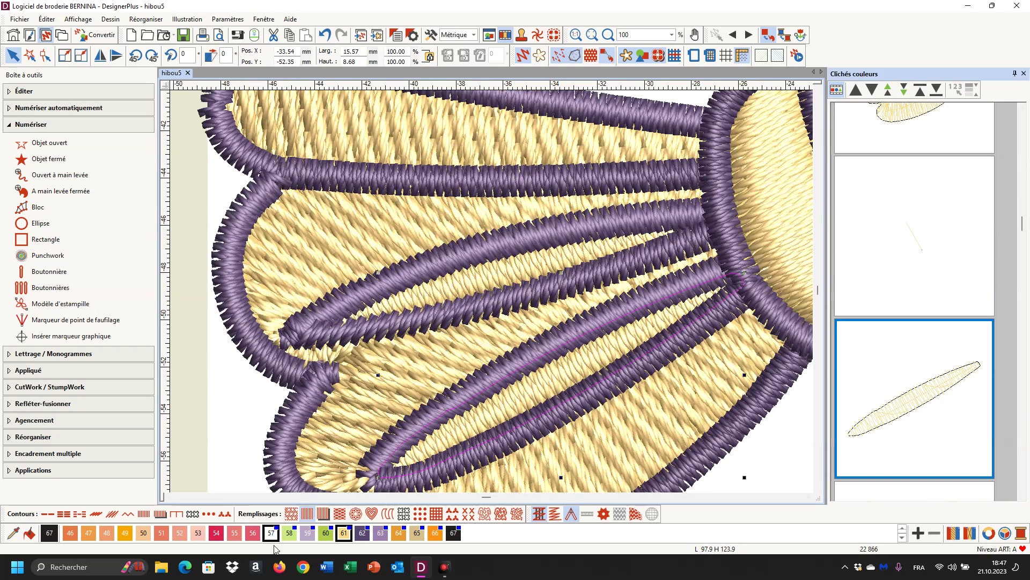
pyautogui.scroll(-3, 878, 401)
pyautogui.click(873, 384)
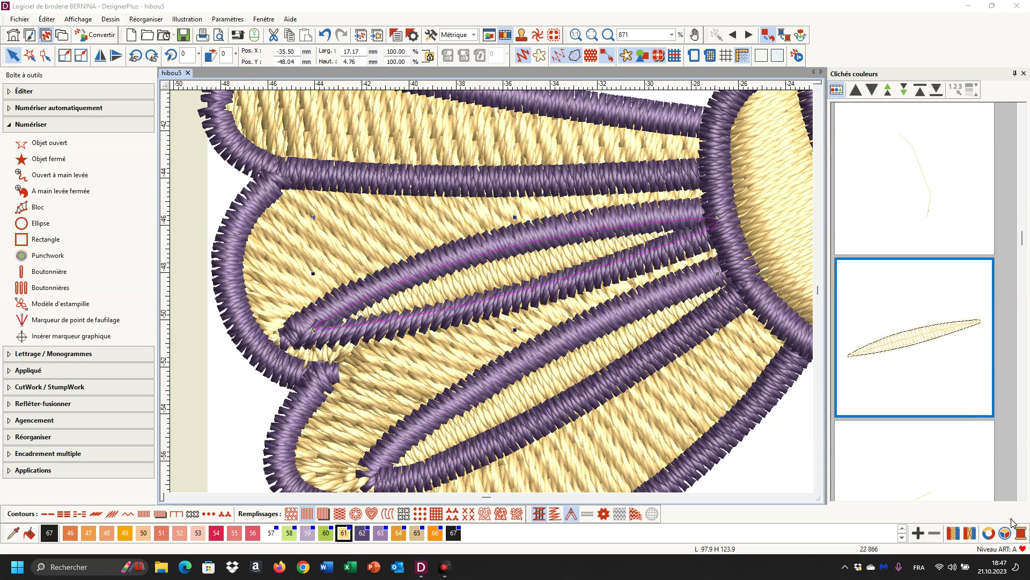
pyautogui.press('Tab')
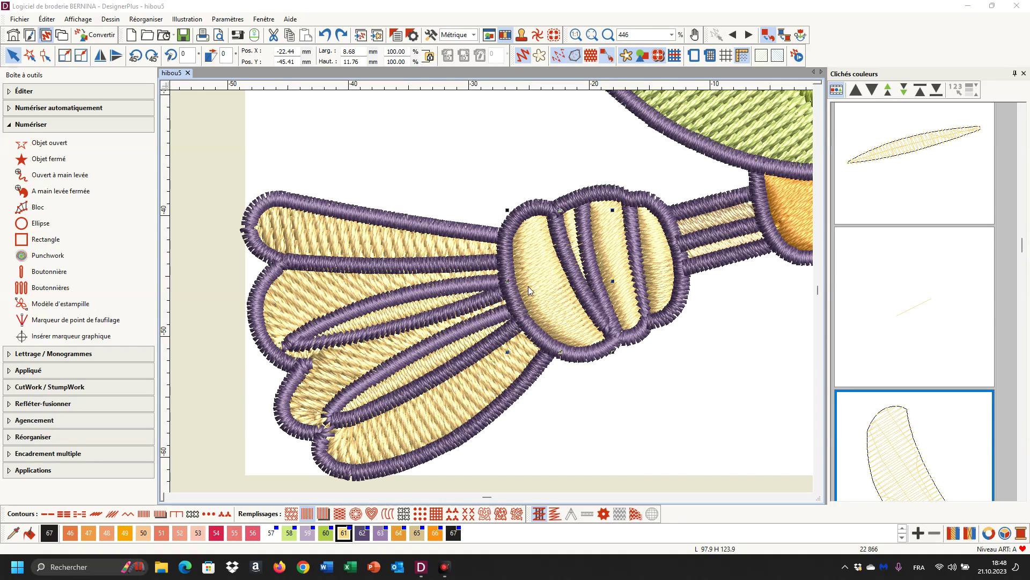
pyautogui.click(290, 514)
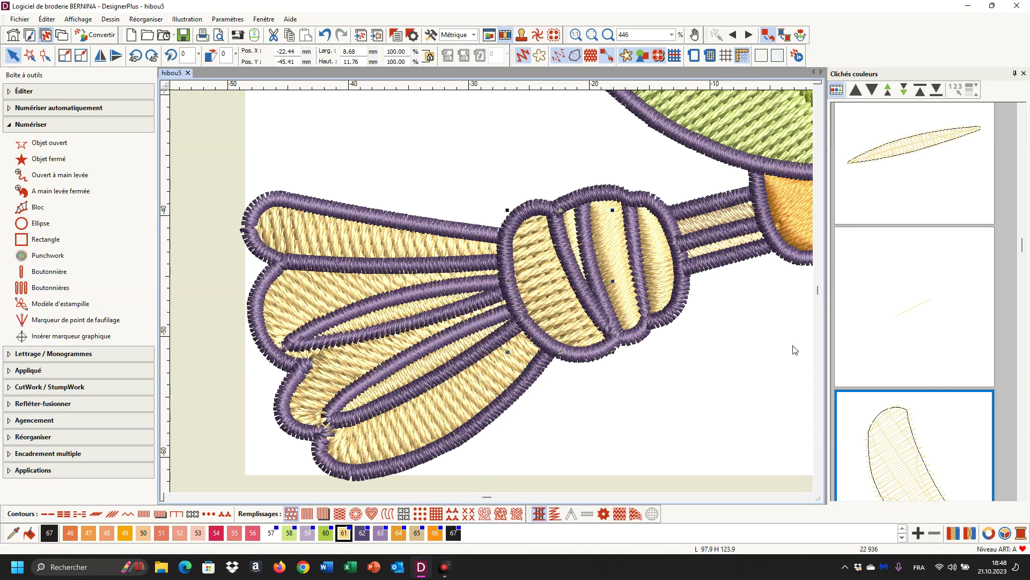
# Change the fill of the broom binding's middle yellow section, between the two curved purple bands, to step fill
pyautogui.scroll(-5, 942, 395)
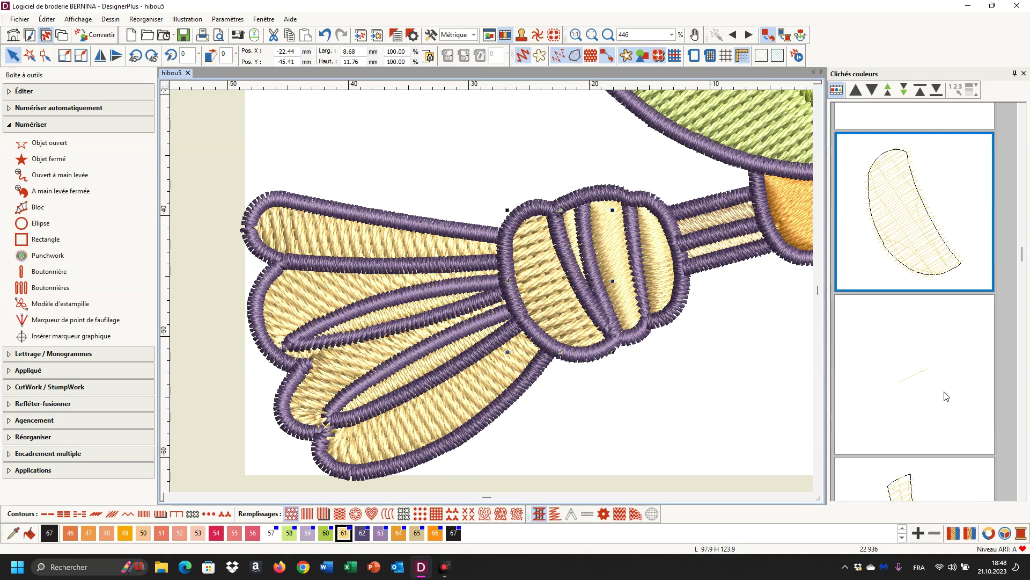
pyautogui.scroll(-3, 946, 396)
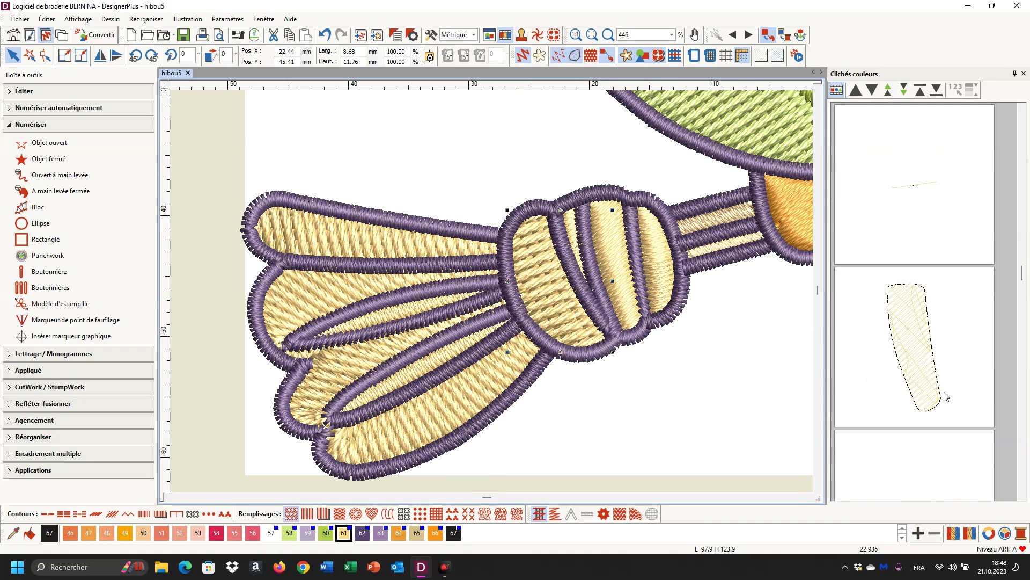
pyautogui.click(916, 380)
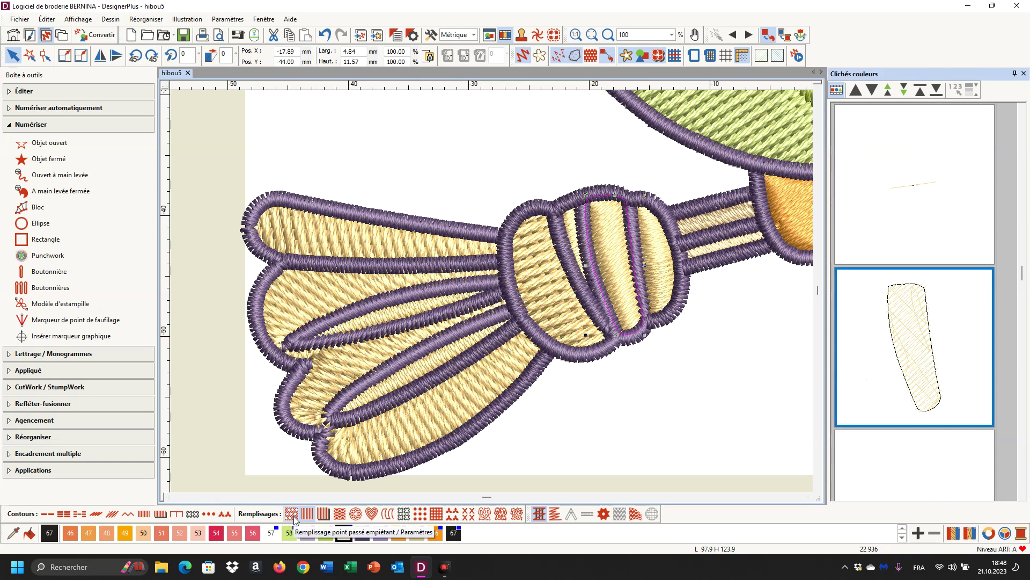
pyautogui.press('Escape')
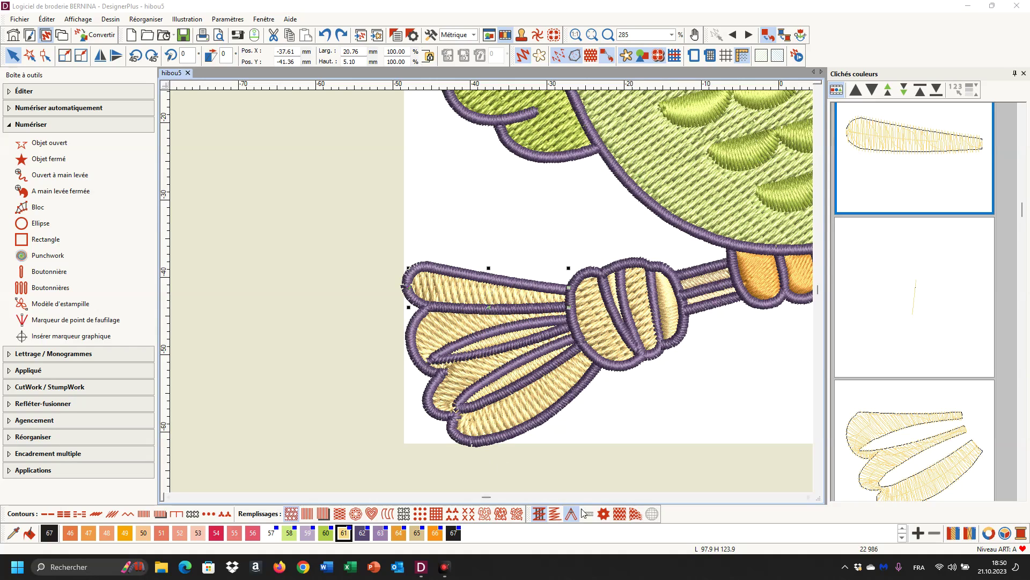
# Apply the Fantaisie élastique effect with pattern 040 Wave (90) to the broom's uppermost yellow bristle
pyautogui.rightClick(634, 515)
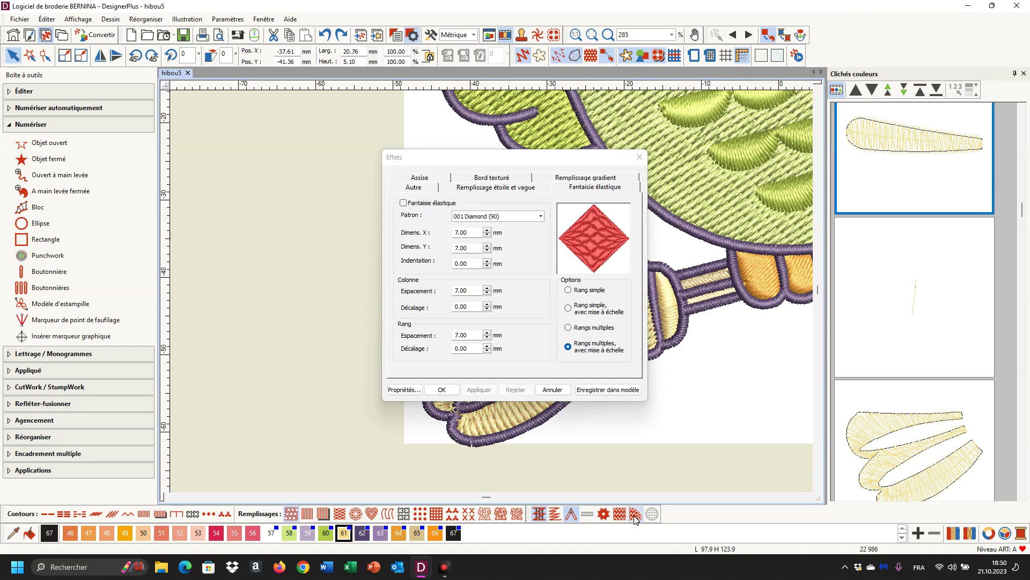
pyautogui.click(539, 217)
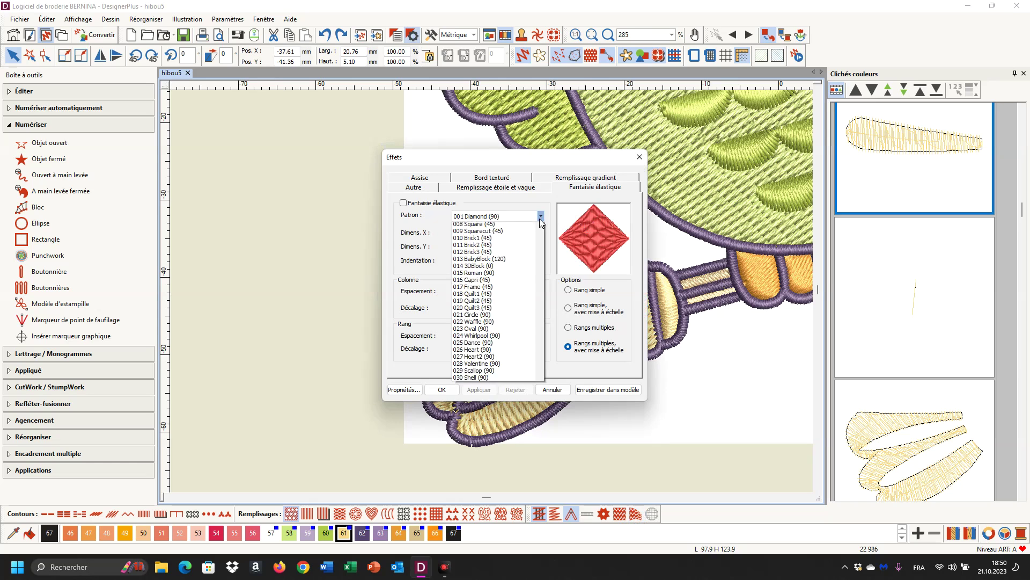
pyautogui.scroll(-1, 513, 378)
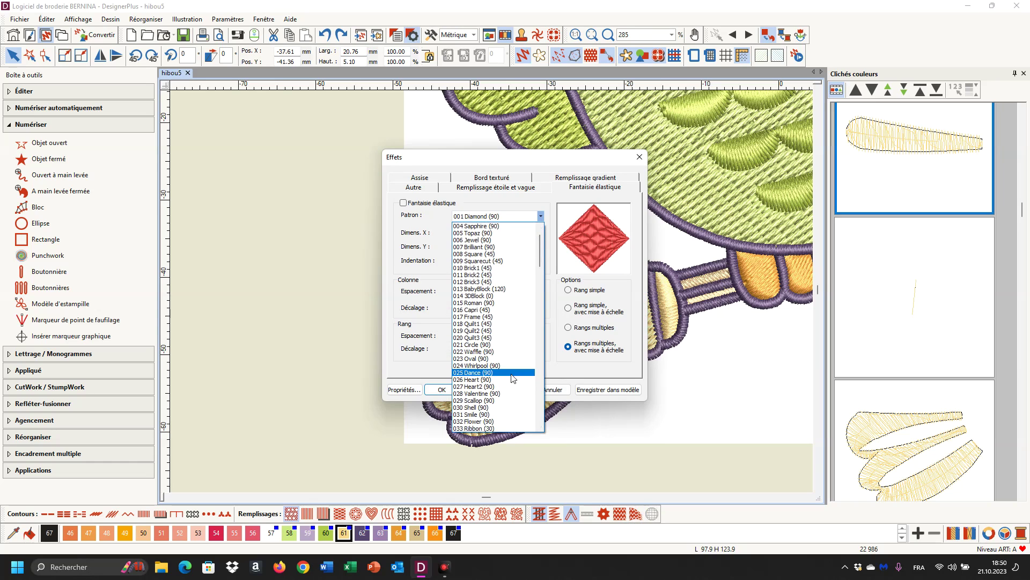
pyautogui.scroll(-1, 512, 377)
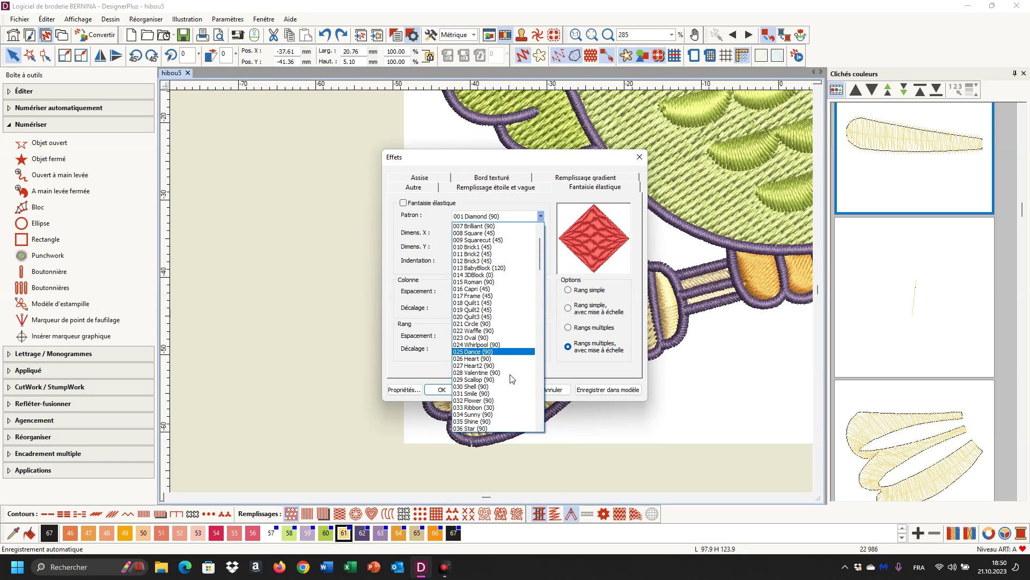
pyautogui.scroll(-2, 513, 378)
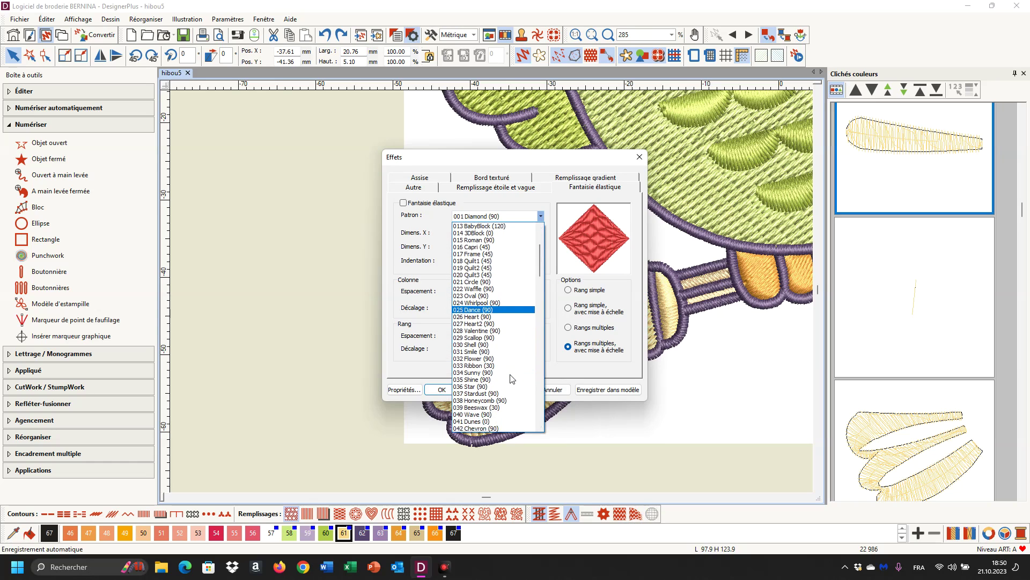
pyautogui.click(482, 415)
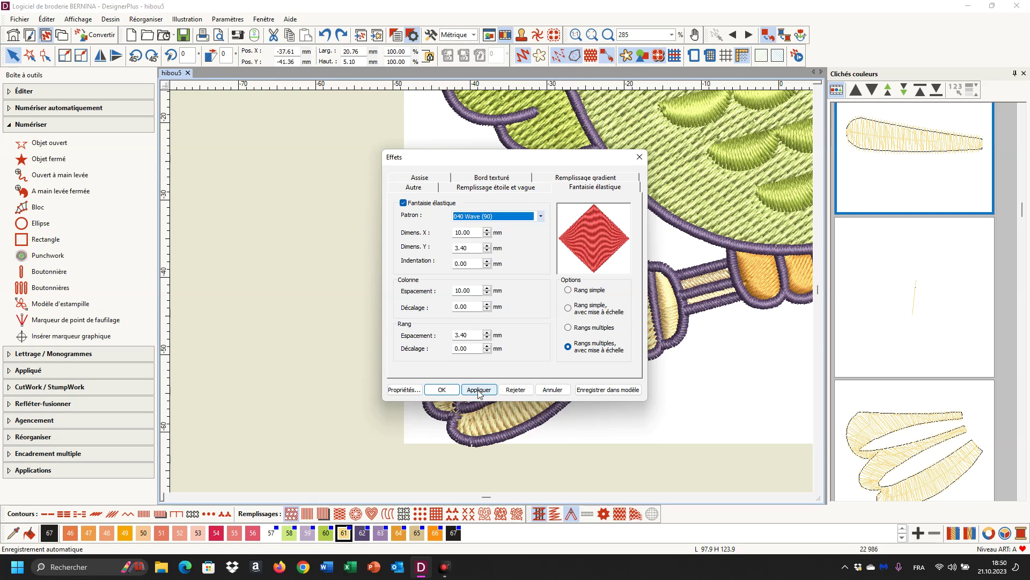
pyautogui.click(479, 391)
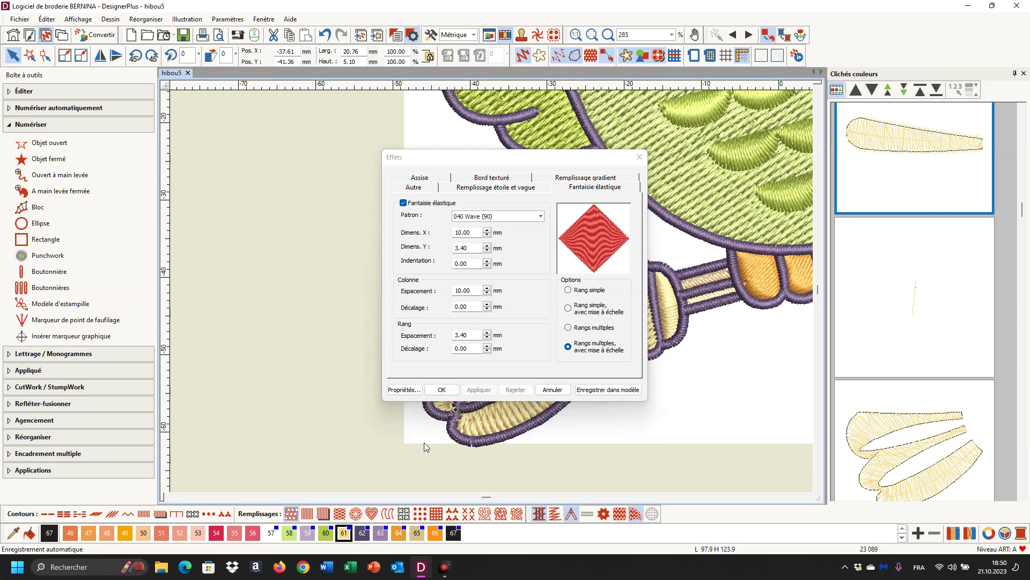
pyautogui.click(437, 389)
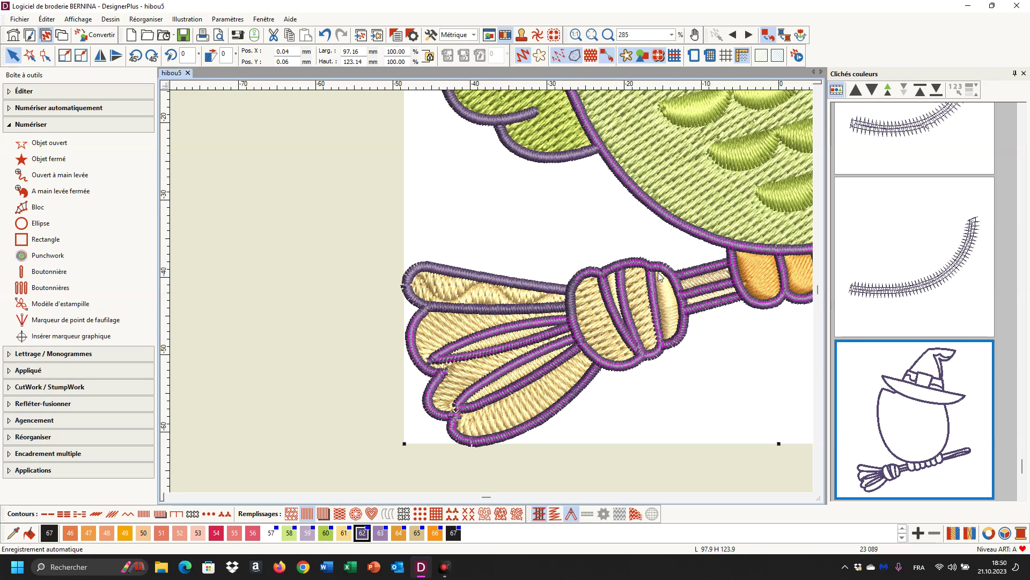
# Apply the Fantaisie élastique effect with pattern 040 Wave (90) to the connected yellow bristles below the uppermost one
pyautogui.scroll(4, 915, 160)
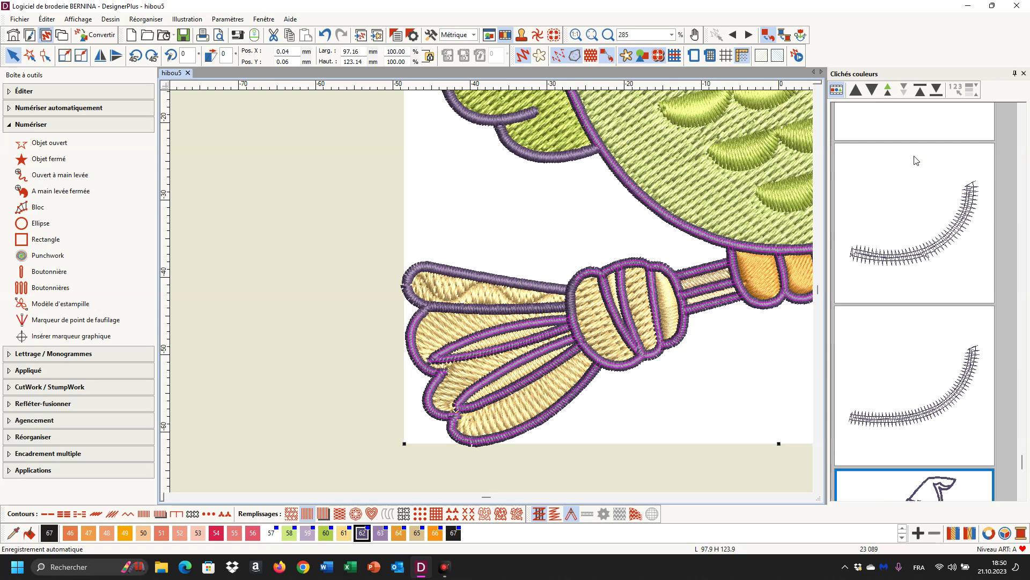
pyautogui.scroll(6, 916, 162)
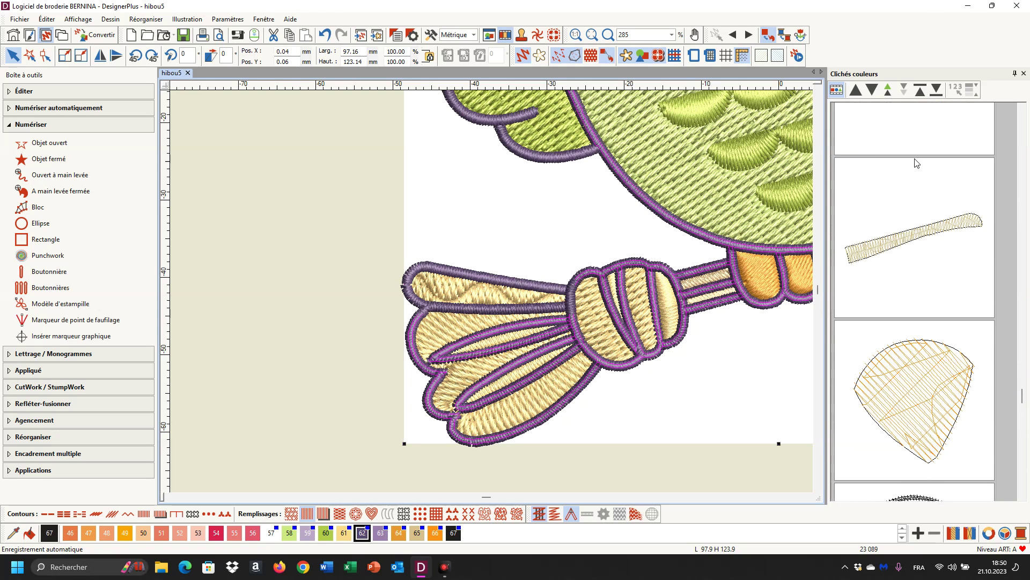
pyautogui.scroll(6, 916, 163)
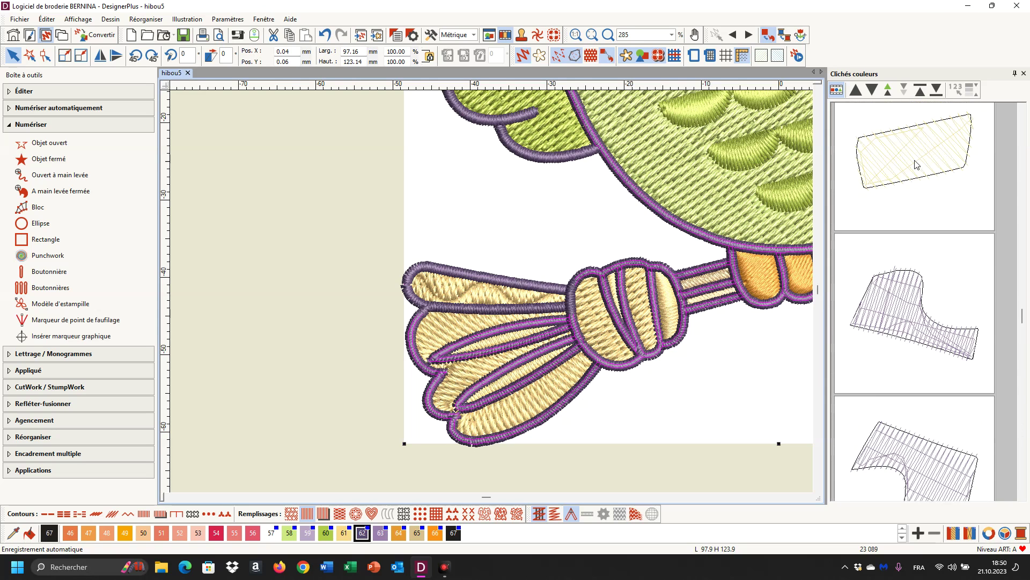
pyautogui.scroll(6, 917, 165)
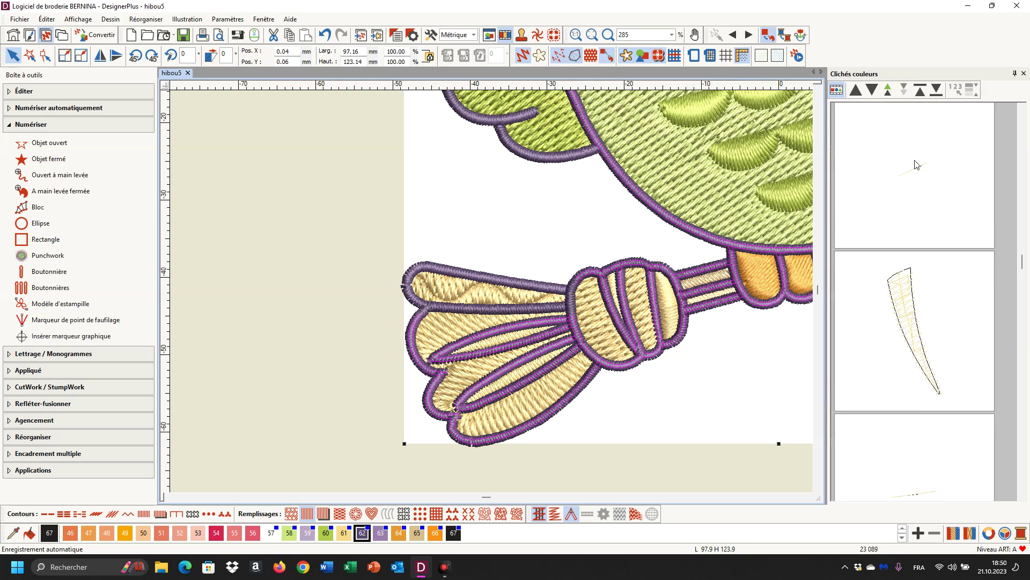
pyautogui.scroll(3, 916, 164)
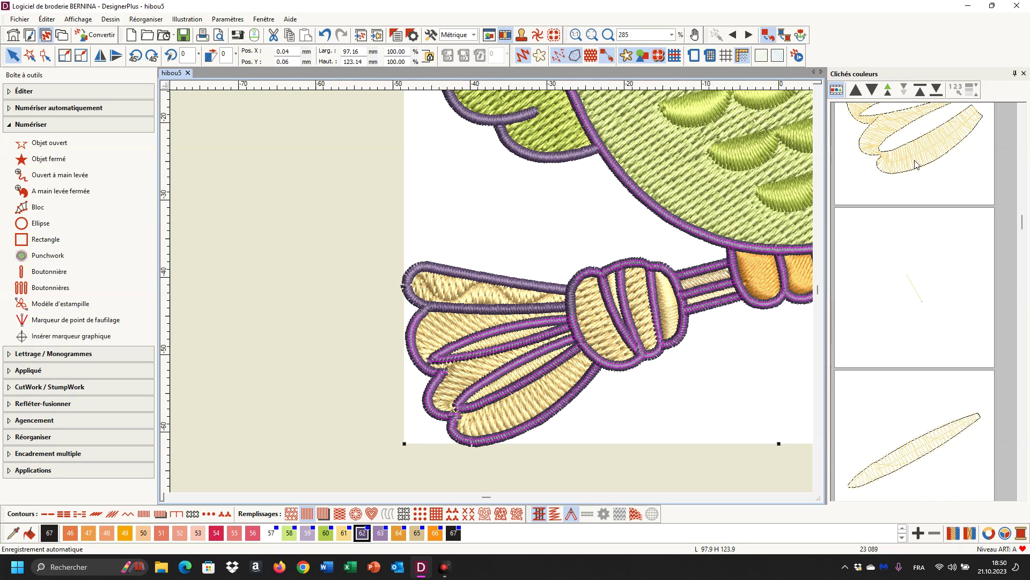
pyautogui.click(916, 157)
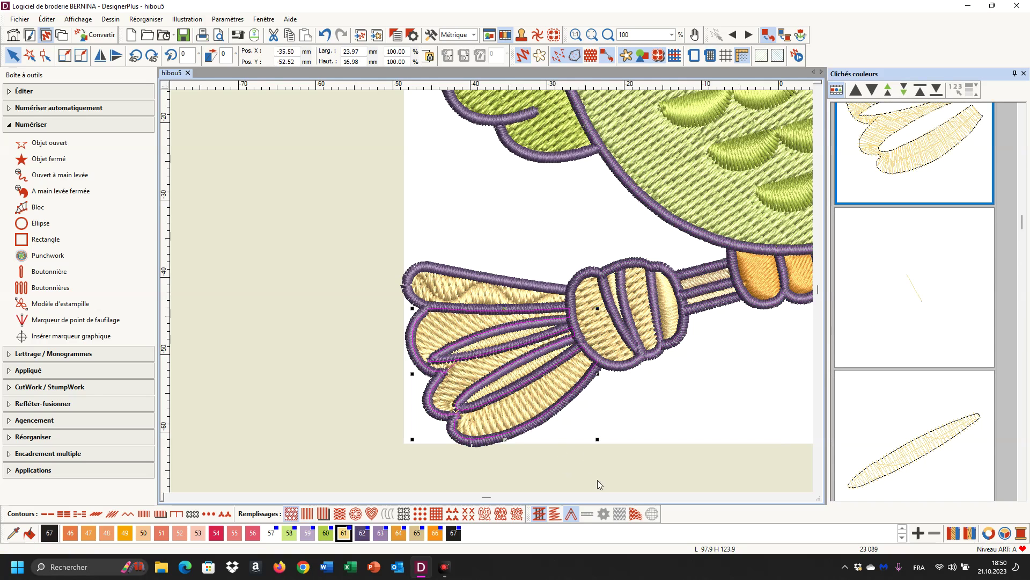
pyautogui.rightClick(634, 515)
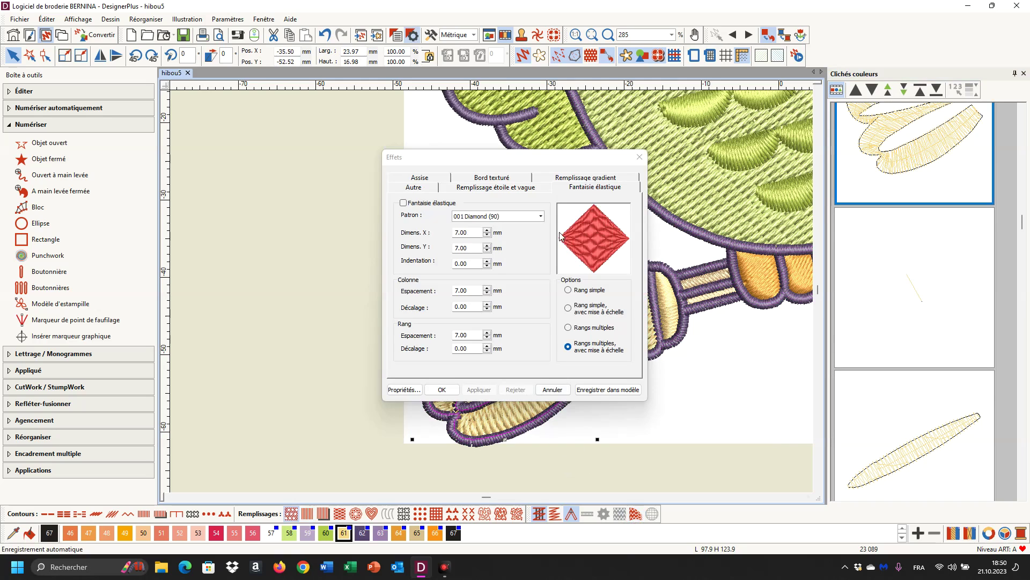
pyautogui.click(540, 216)
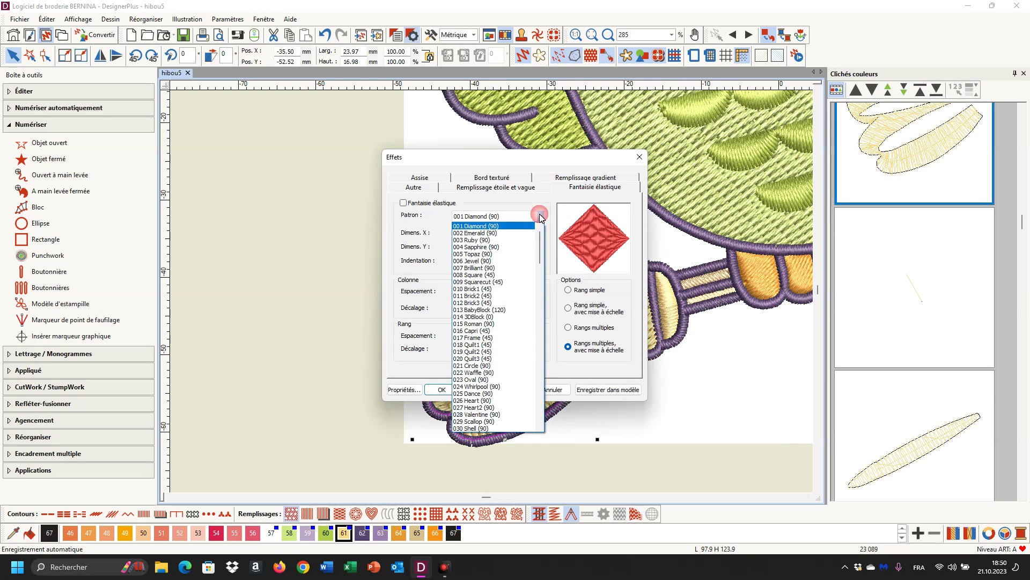
pyautogui.scroll(-4, 525, 378)
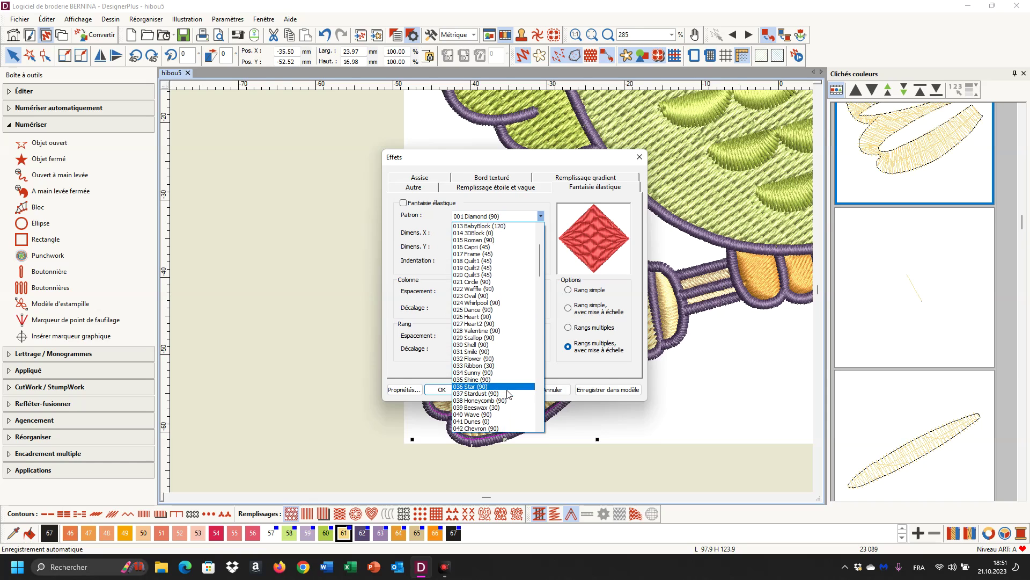
pyautogui.click(499, 414)
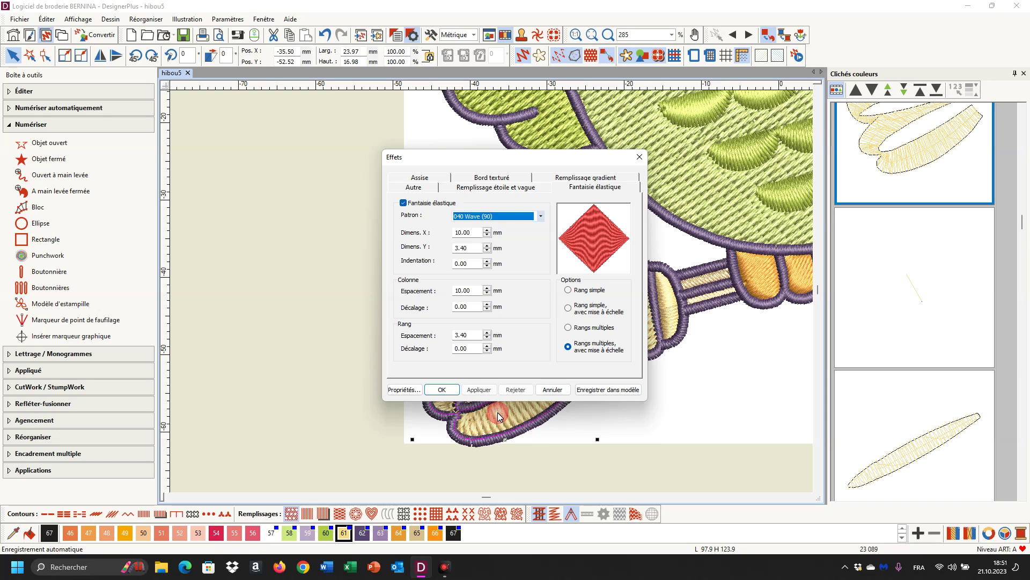
pyautogui.click(479, 389)
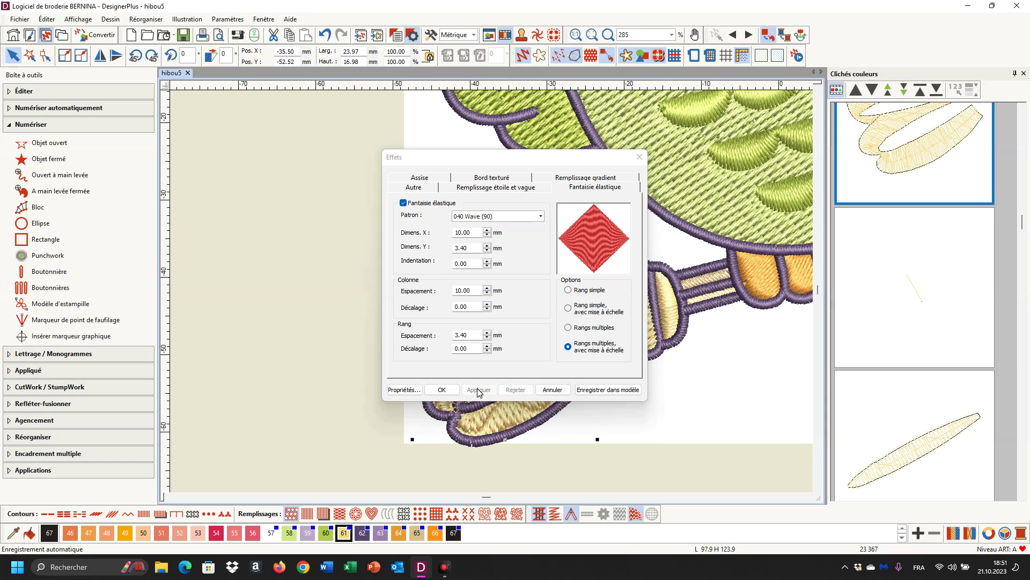
pyautogui.click(445, 391)
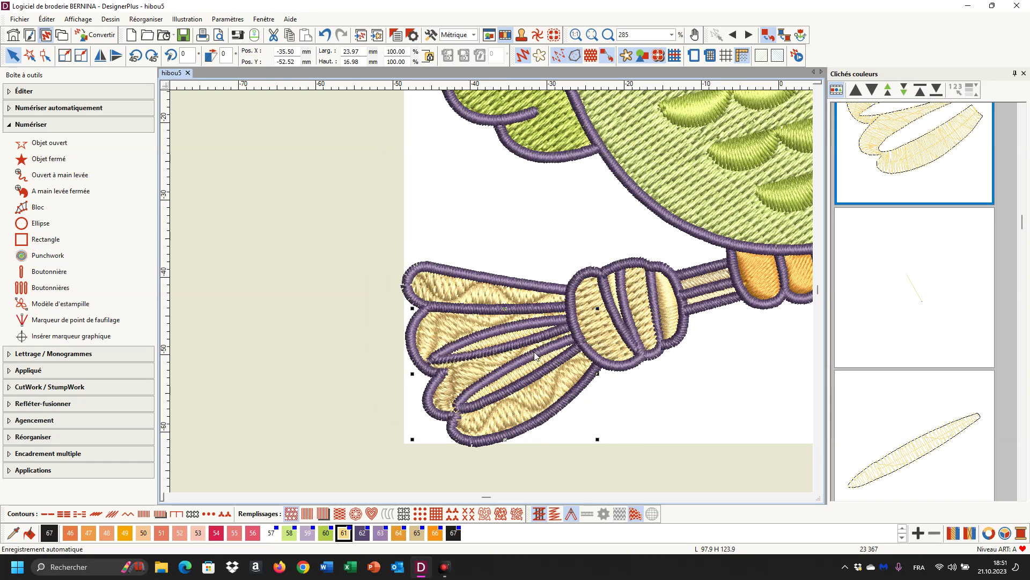
# Set the stitch angle (Angle de points) of the owl's orange claws, colour 64, to 45°
pyautogui.click(671, 34)
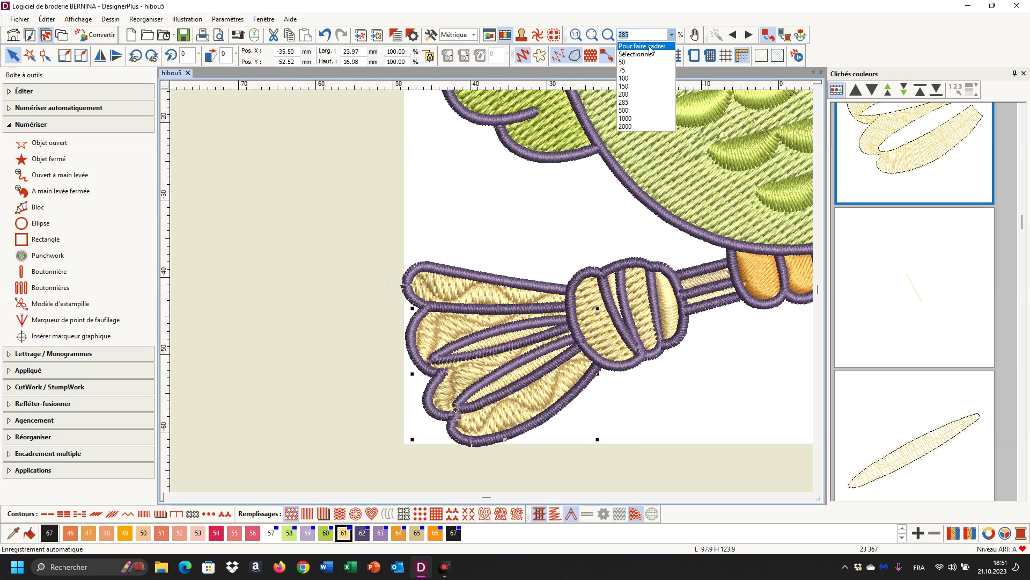
pyautogui.click(650, 46)
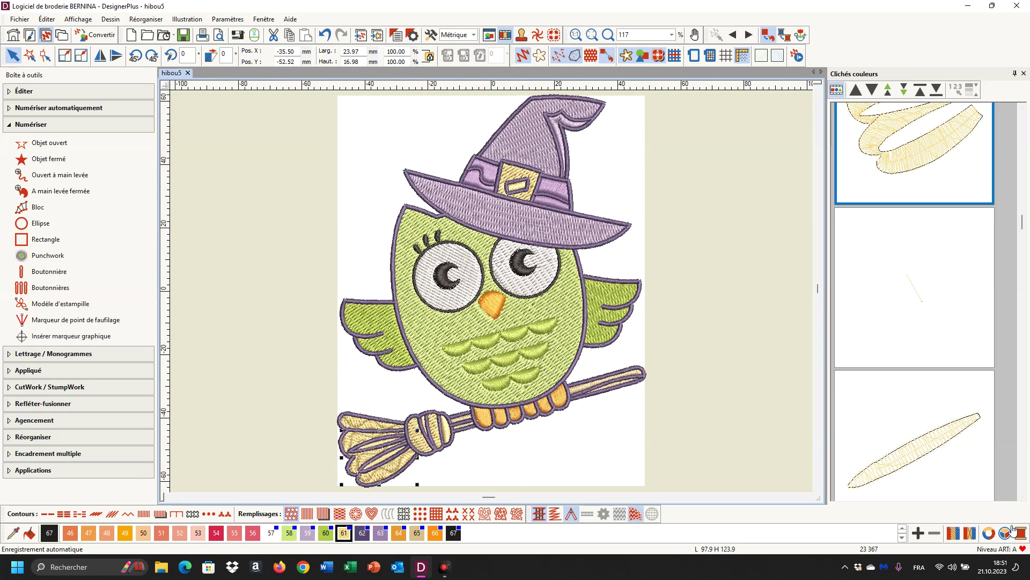
pyautogui.hotkey('ctrl', 'z')
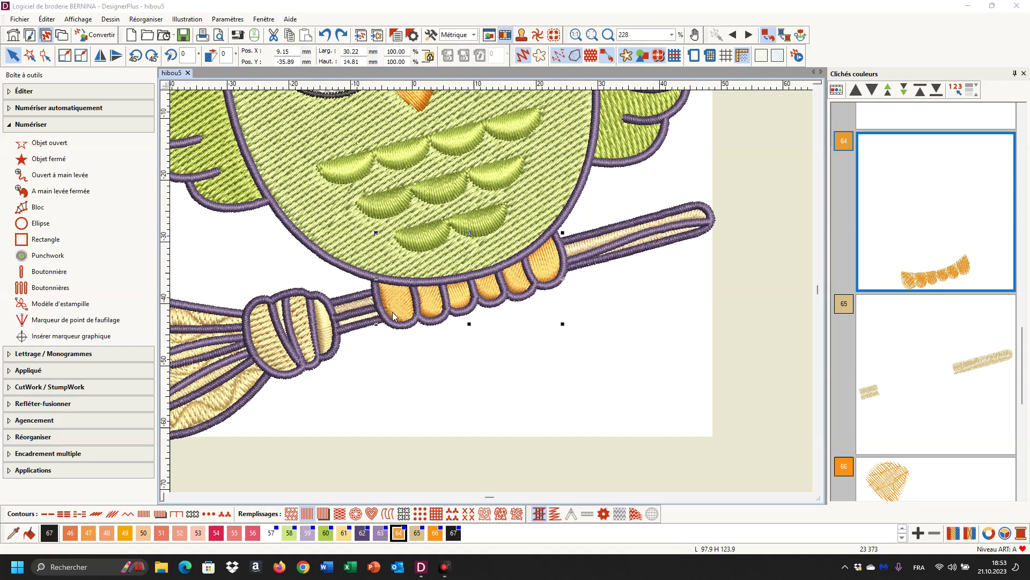
pyautogui.rightClick(919, 221)
pyautogui.click(924, 226)
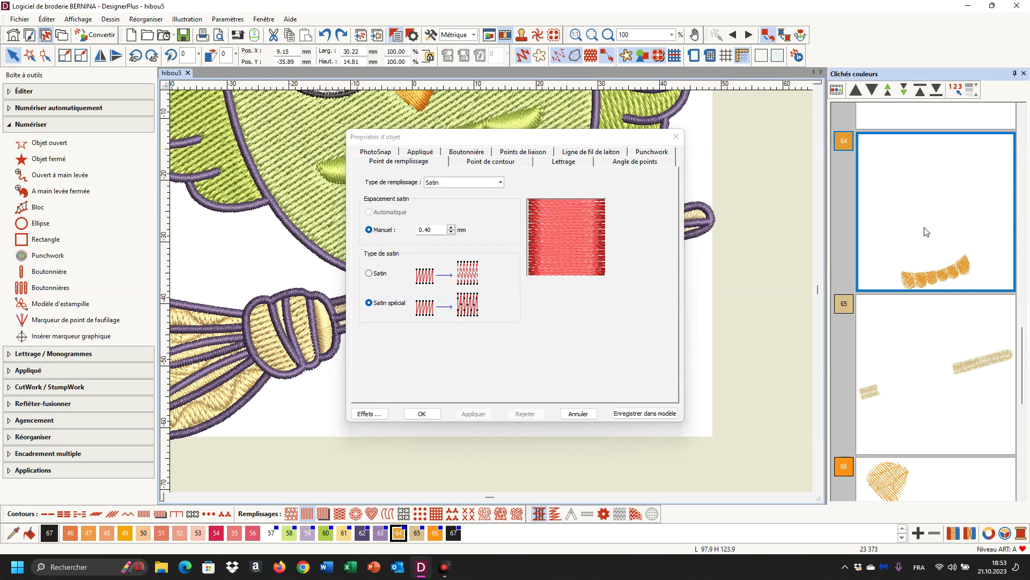
pyautogui.click(623, 163)
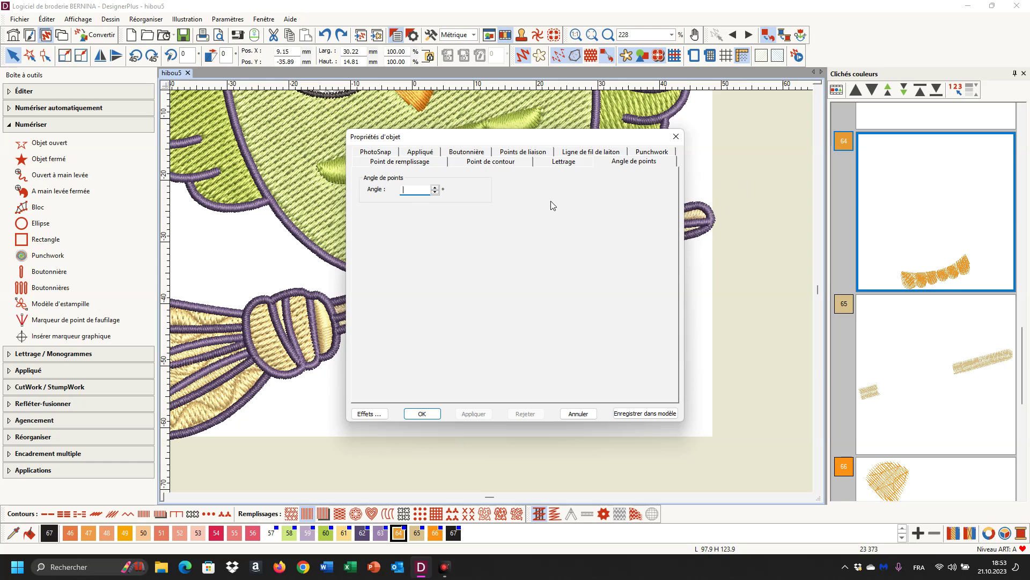
pyautogui.write('45')
pyautogui.click(474, 414)
pyautogui.click(424, 415)
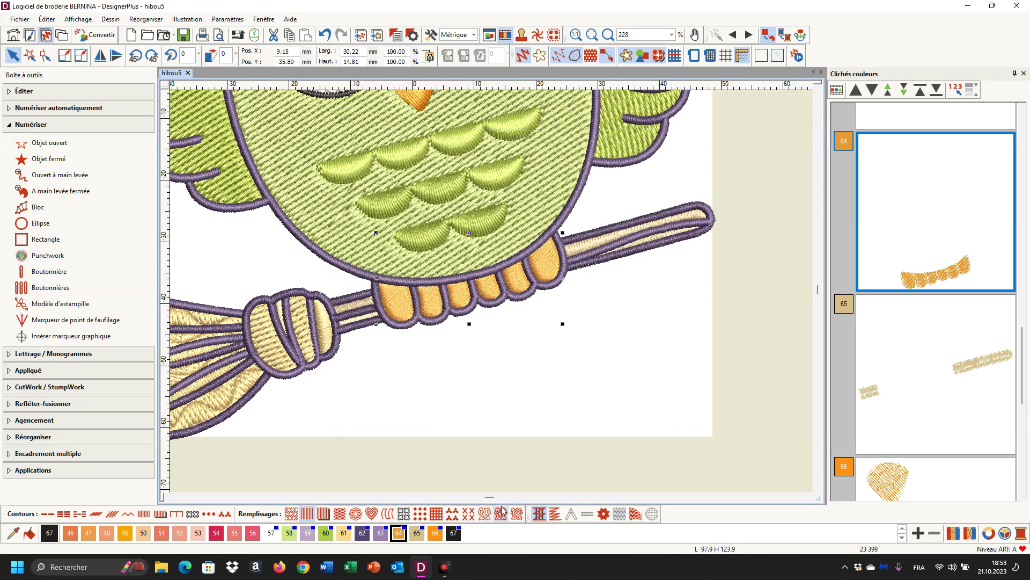
# Check the satin settings of the owl's orange claws, colour 64, in their object properties
pyautogui.rightClick(927, 251)
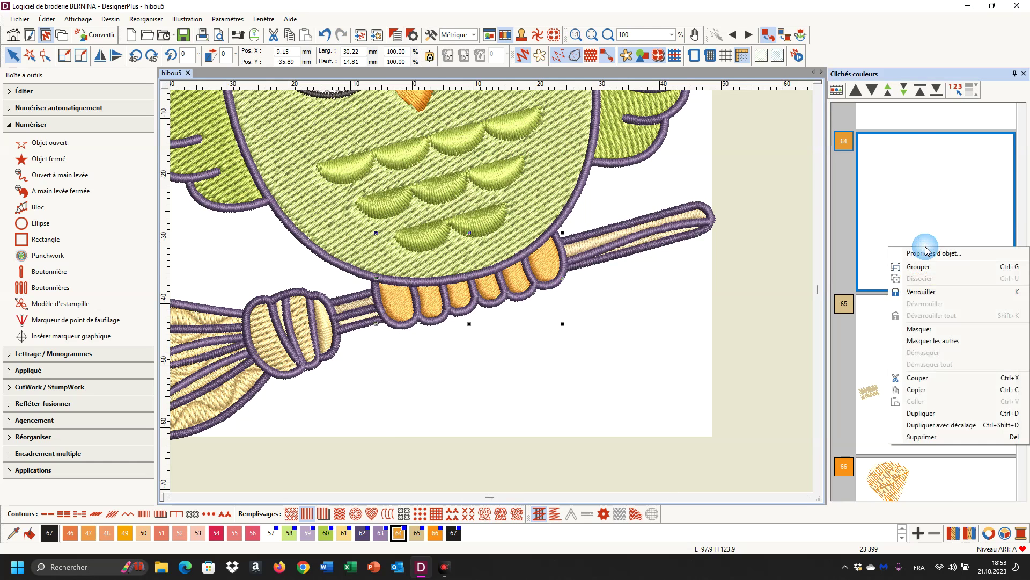
pyautogui.click(930, 253)
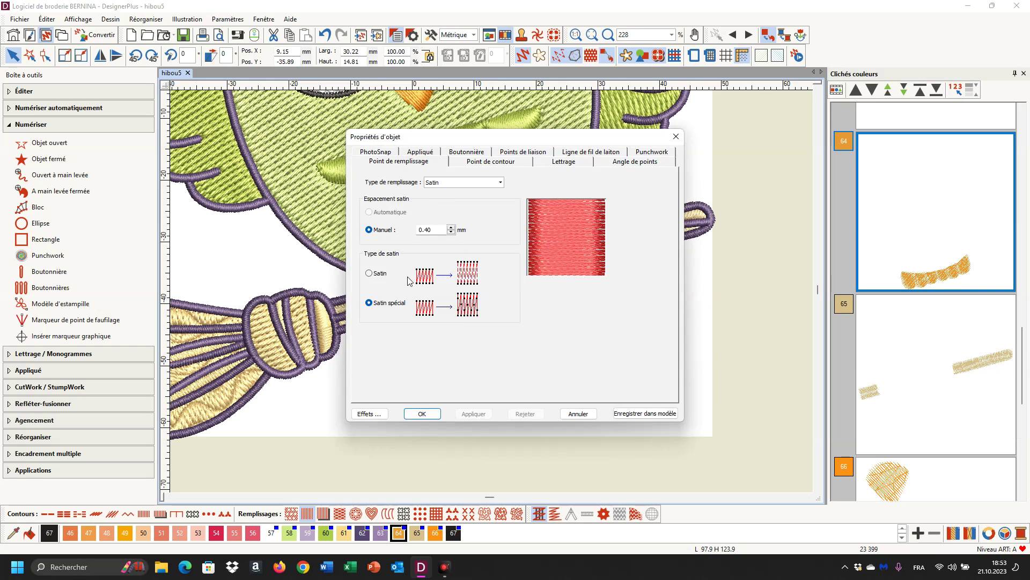
pyautogui.click(422, 413)
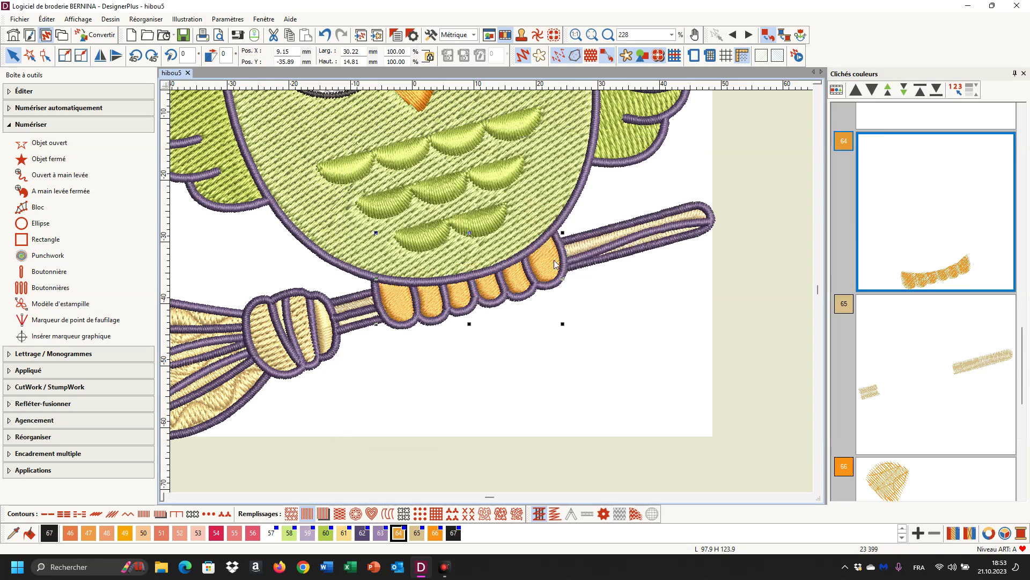
# Set the satin type of the owl's orange beak, colour 66, to Satin spécial
pyautogui.click(883, 467)
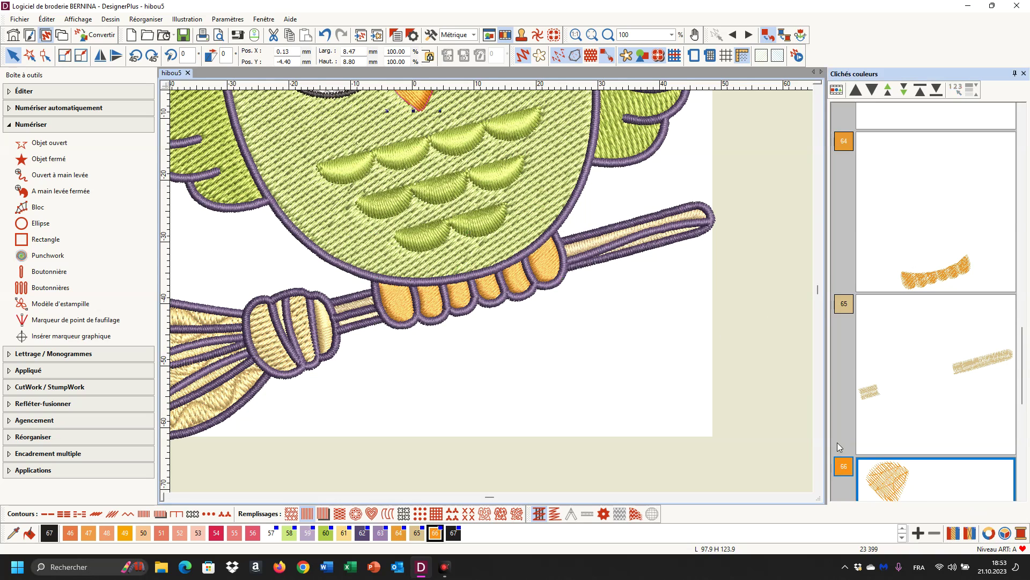
pyautogui.scroll(2, 492, 291)
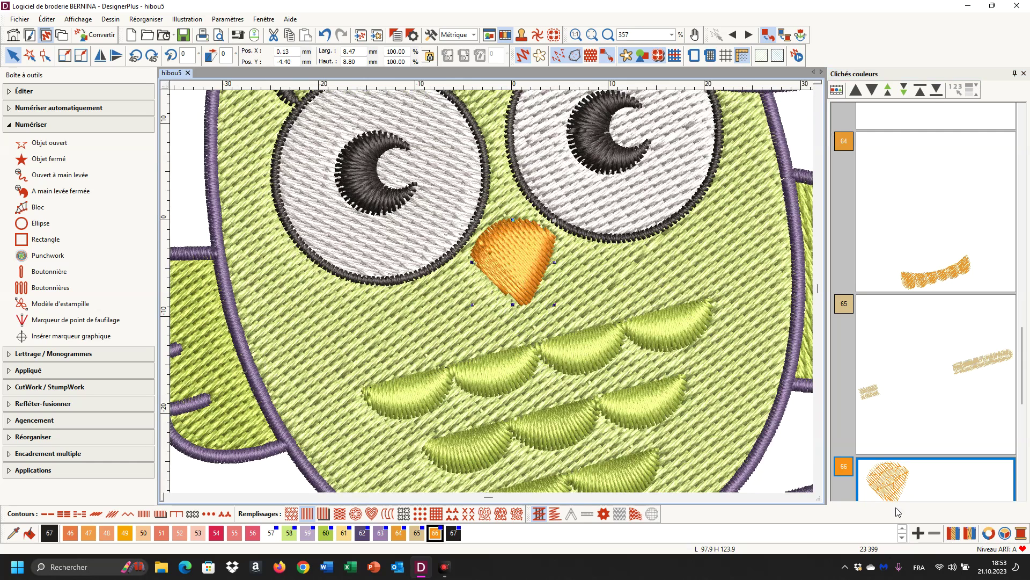
pyautogui.rightClick(909, 470)
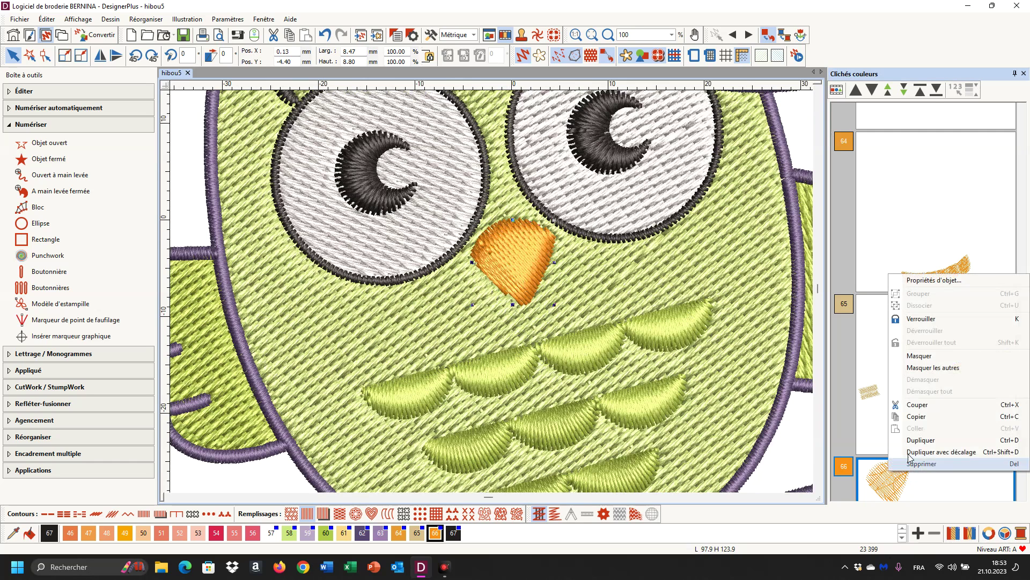
pyautogui.click(940, 281)
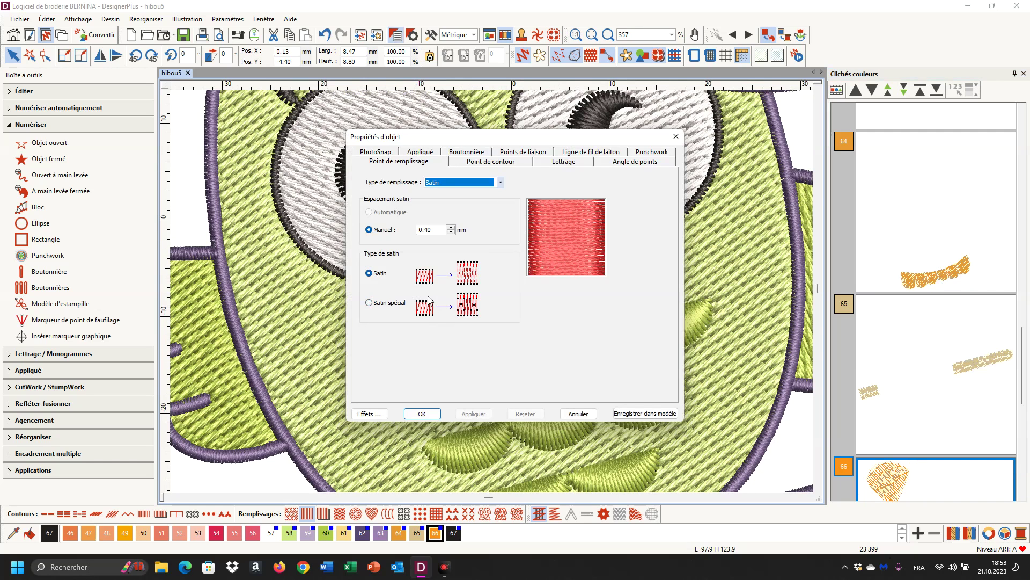
pyautogui.click(369, 303)
pyautogui.click(472, 413)
pyautogui.click(422, 414)
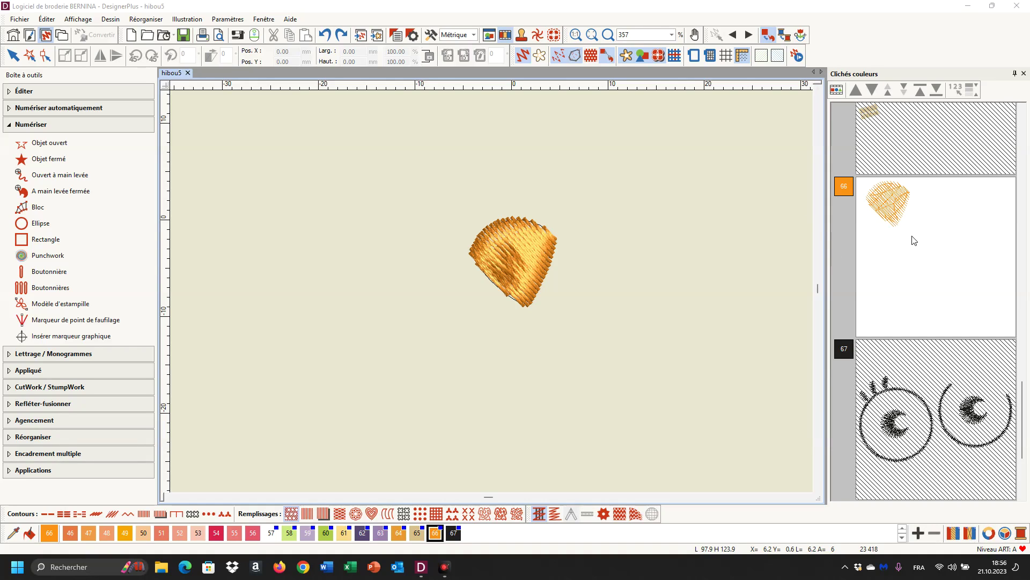
# Play the stitching simulation of the isolated orange beak and examine the order in which its fill is sewn
pyautogui.click(914, 240)
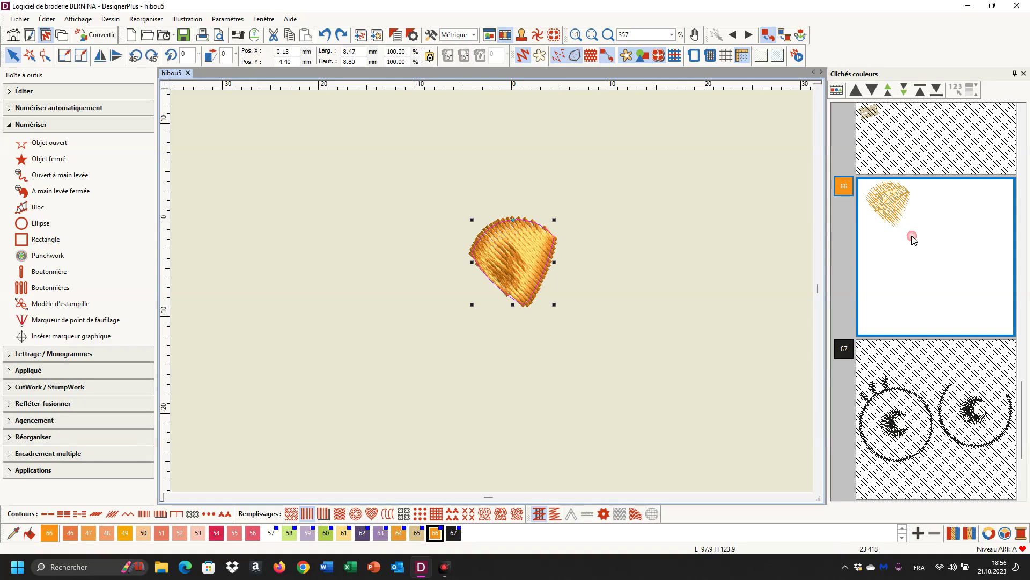
pyautogui.click(798, 56)
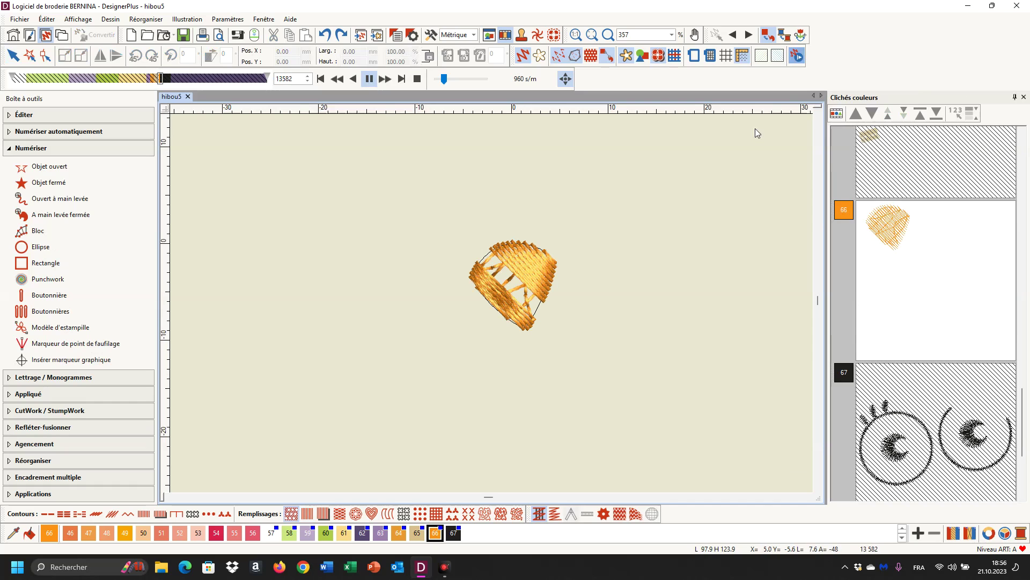
pyautogui.click(512, 287)
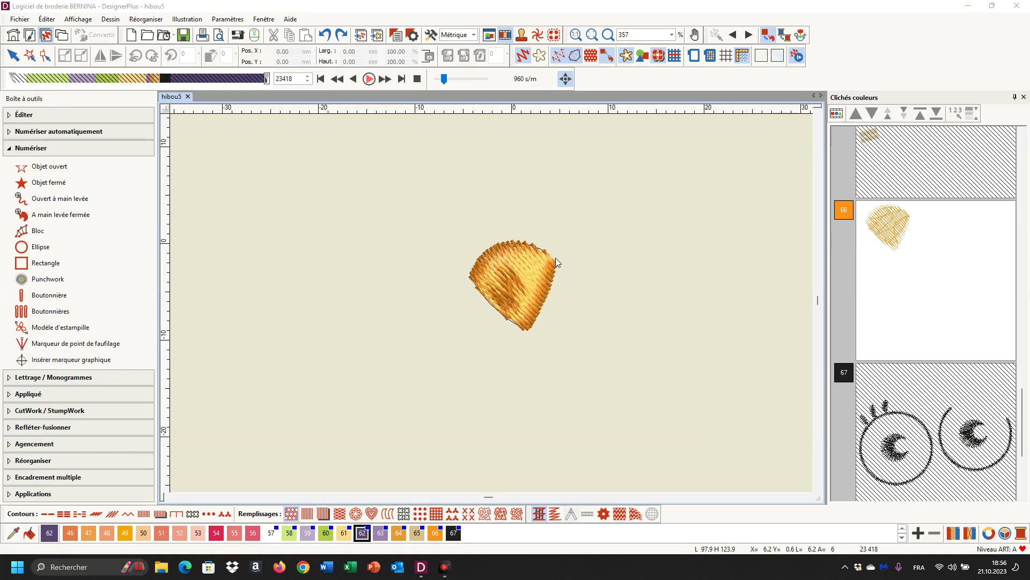
pyautogui.click(523, 327)
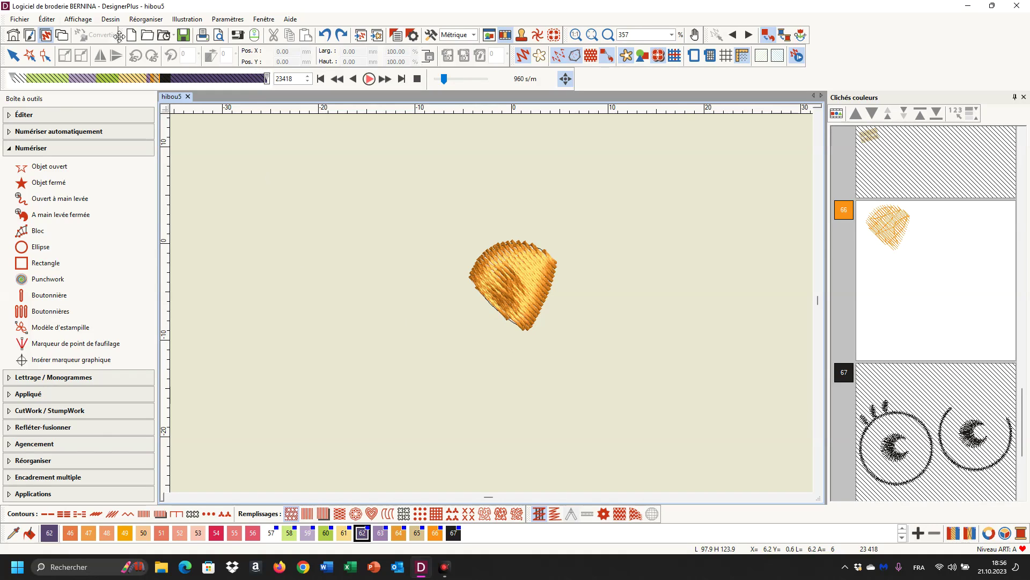
pyautogui.click(20, 55)
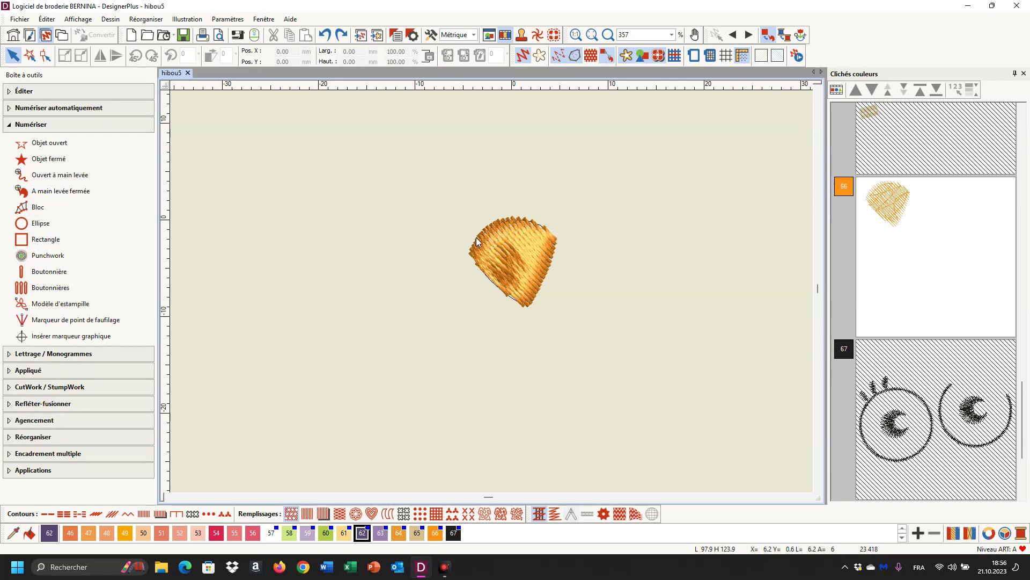
# Reshape the beak by moving its stitch end point to the upper-right corner of its outline
pyautogui.click(471, 257)
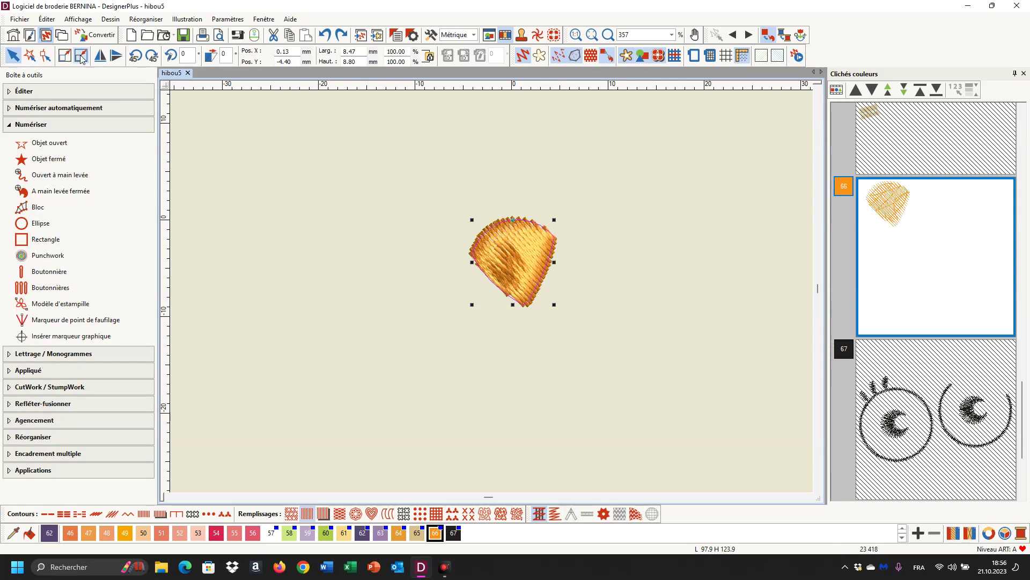
pyautogui.click(45, 56)
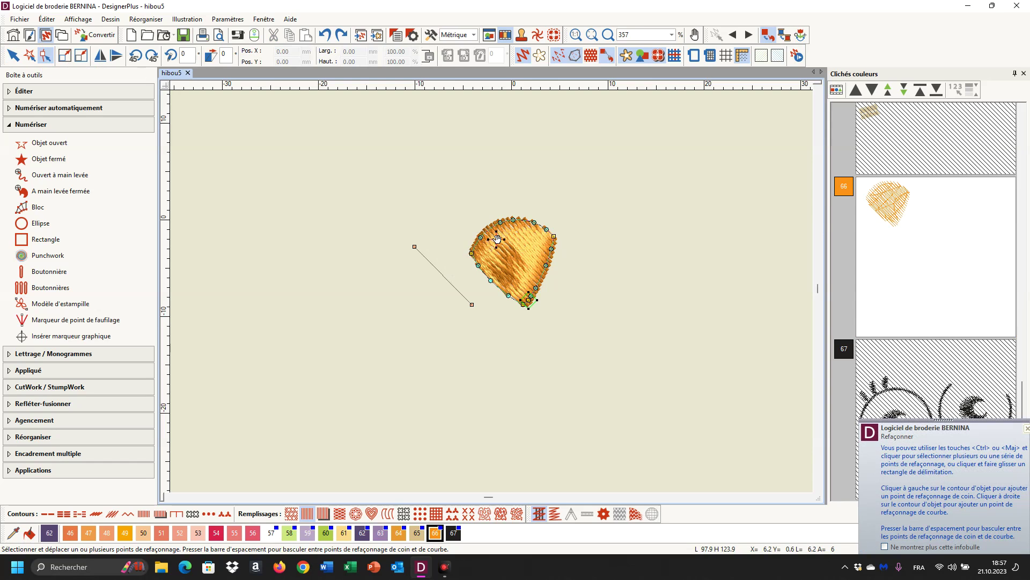
pyautogui.click(556, 236)
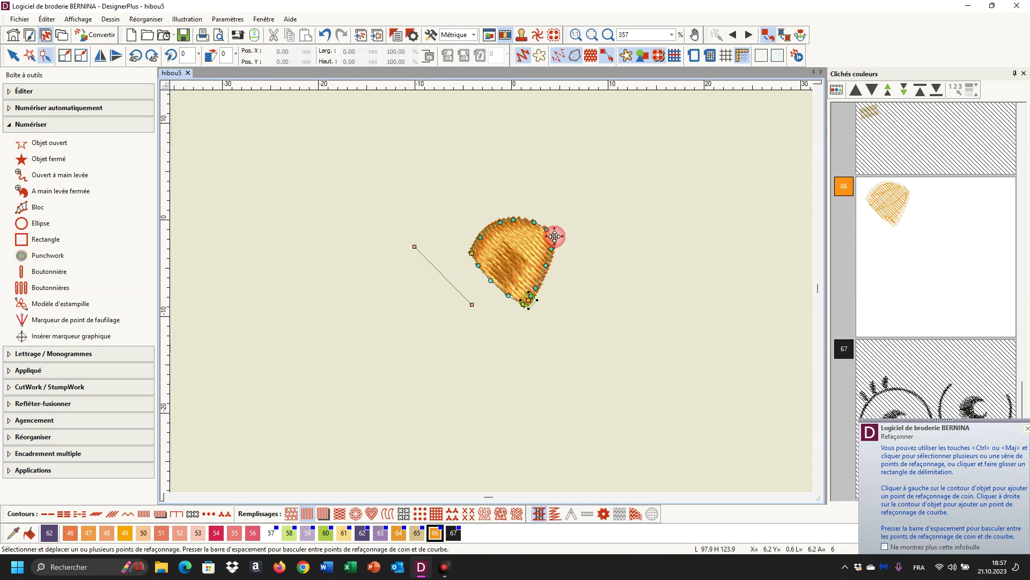
pyautogui.click(21, 59)
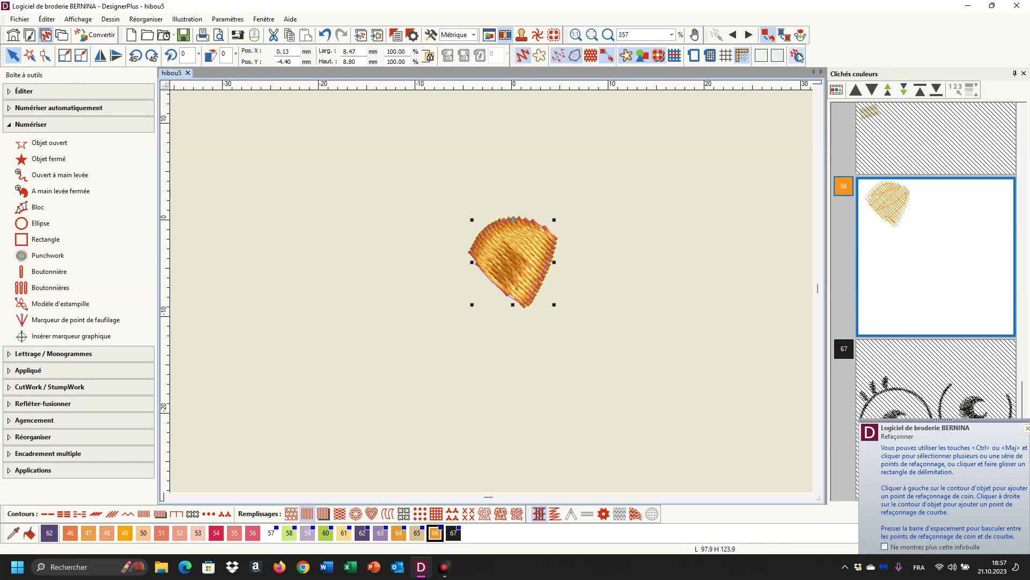
# Replay the beak's stitching simulation to check the sewing order with the moved end point
pyautogui.click(797, 55)
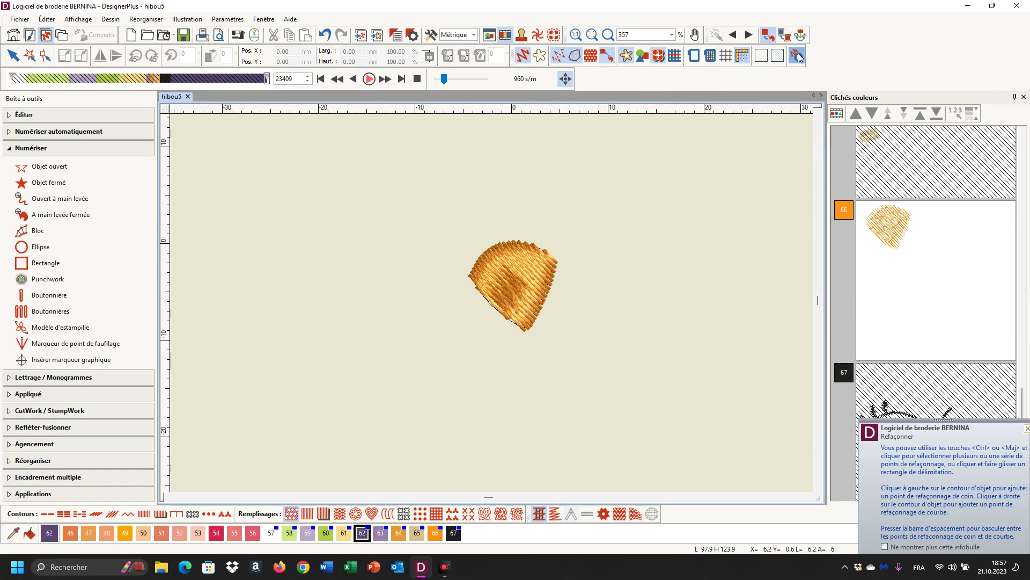
pyautogui.click(798, 56)
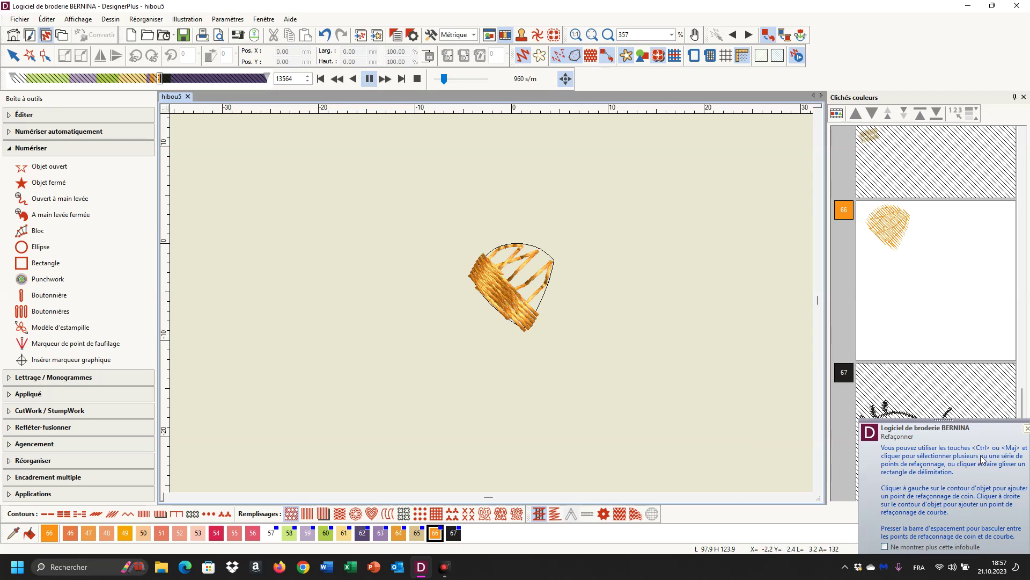
pyautogui.click(1027, 428)
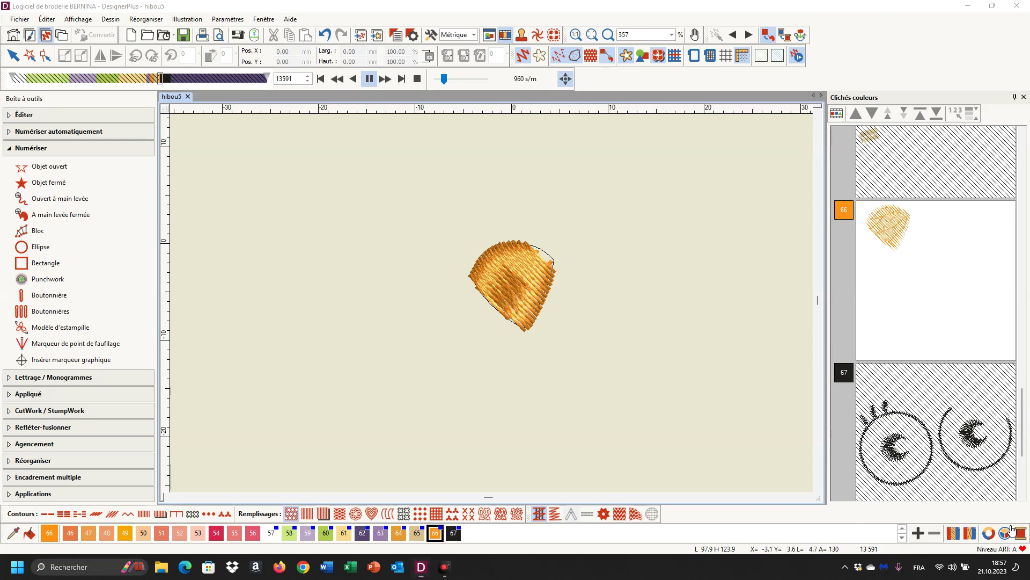
pyautogui.press('Escape')
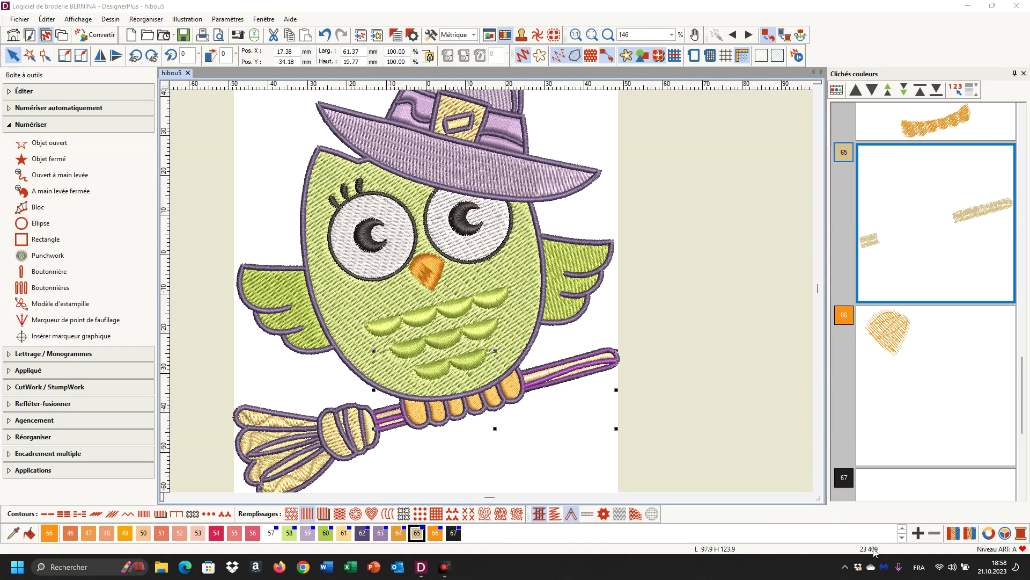
# Recolour the broom handle pieces, colour 65, with the brown colour 6
pyautogui.click(902, 529)
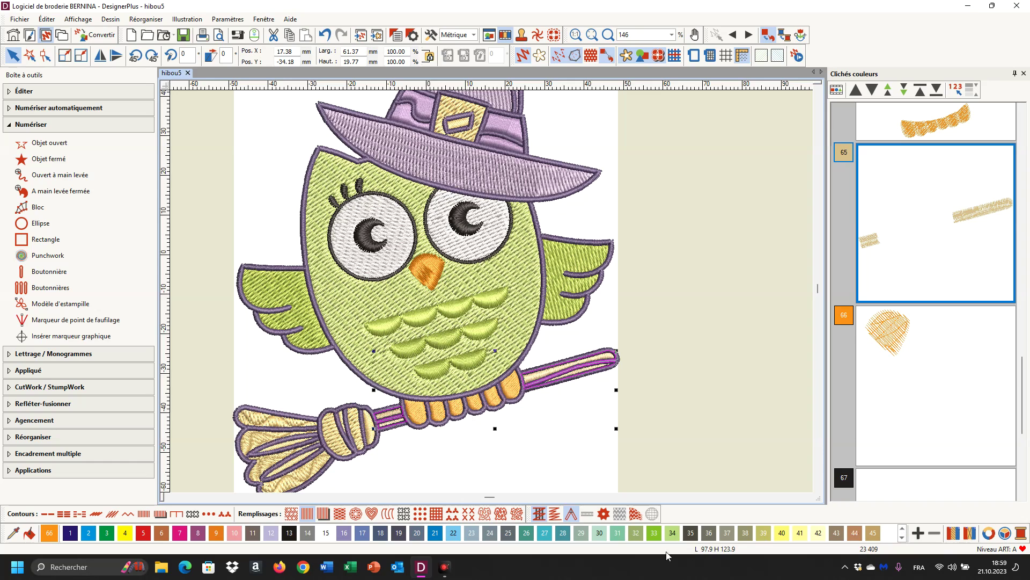
pyautogui.click(162, 533)
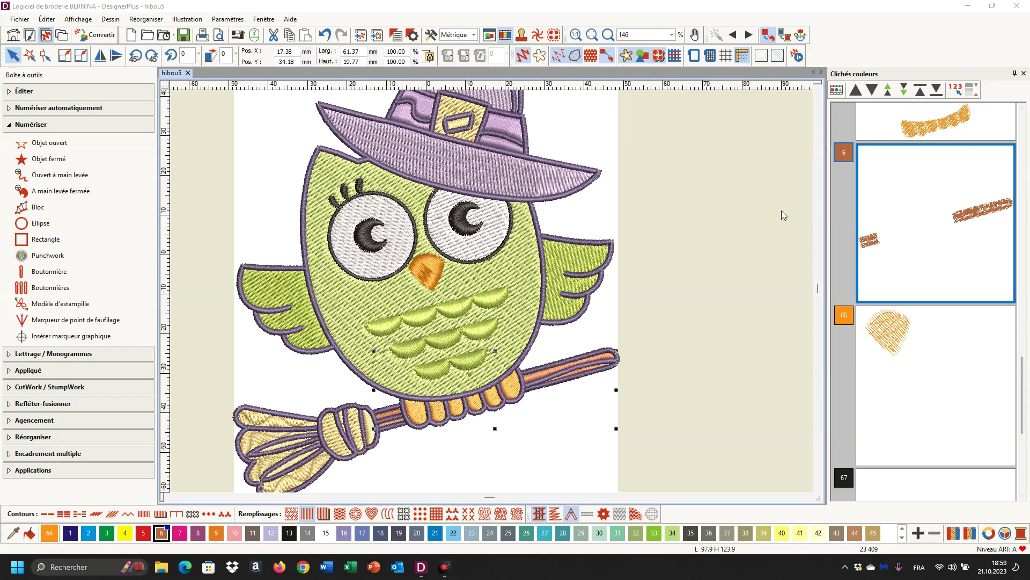
# List the objects individually and change the fill of the upper long handle strip beyond the claws to step fill
pyautogui.click(836, 89)
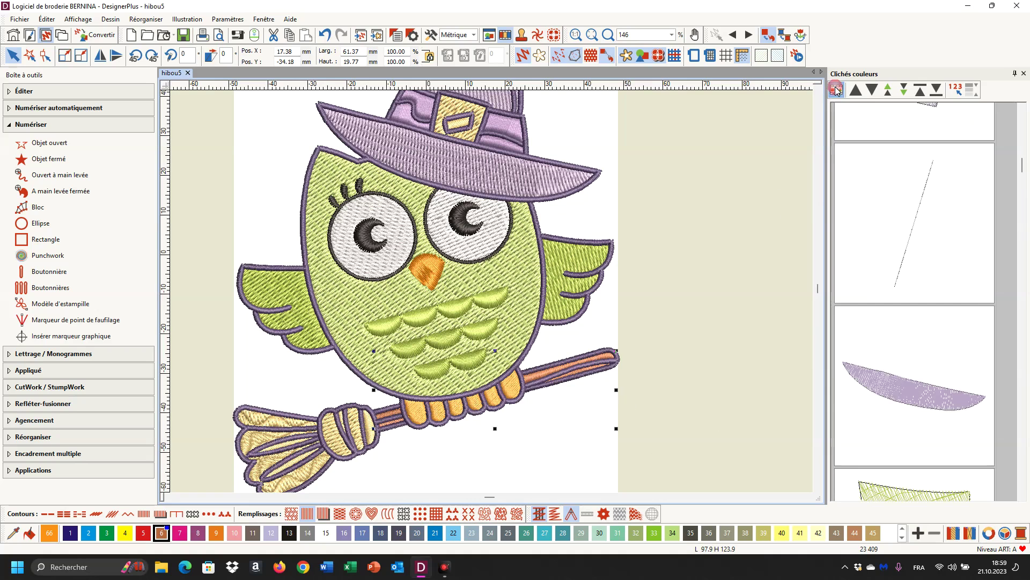
pyautogui.scroll(-5, 984, 242)
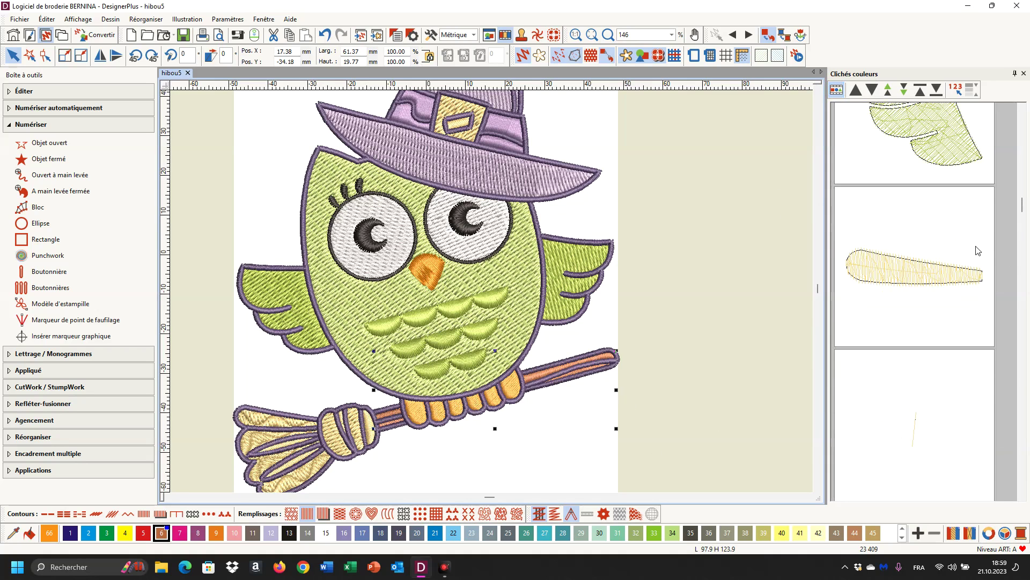
pyautogui.scroll(-5, 977, 236)
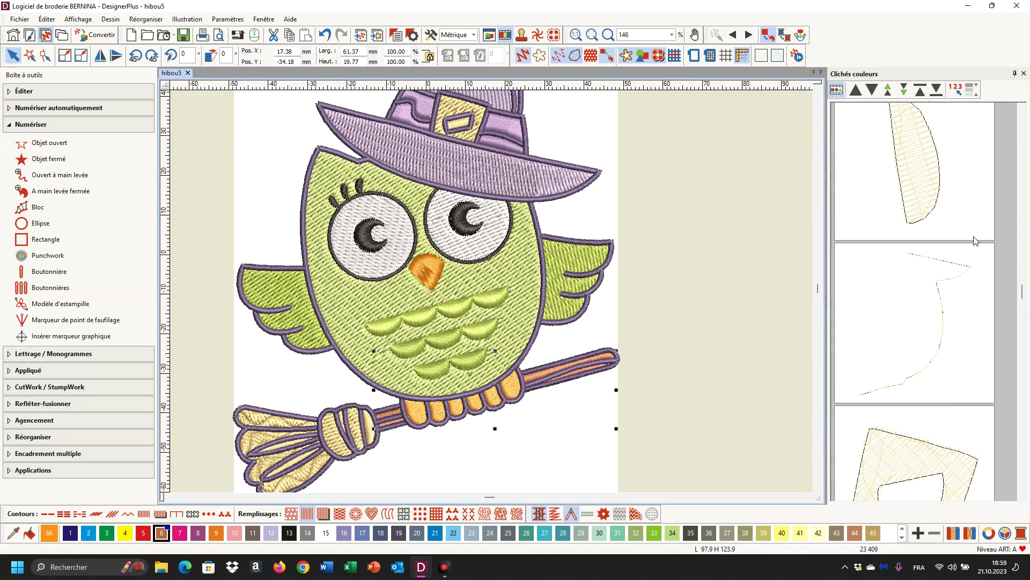
pyautogui.scroll(-5, 975, 233)
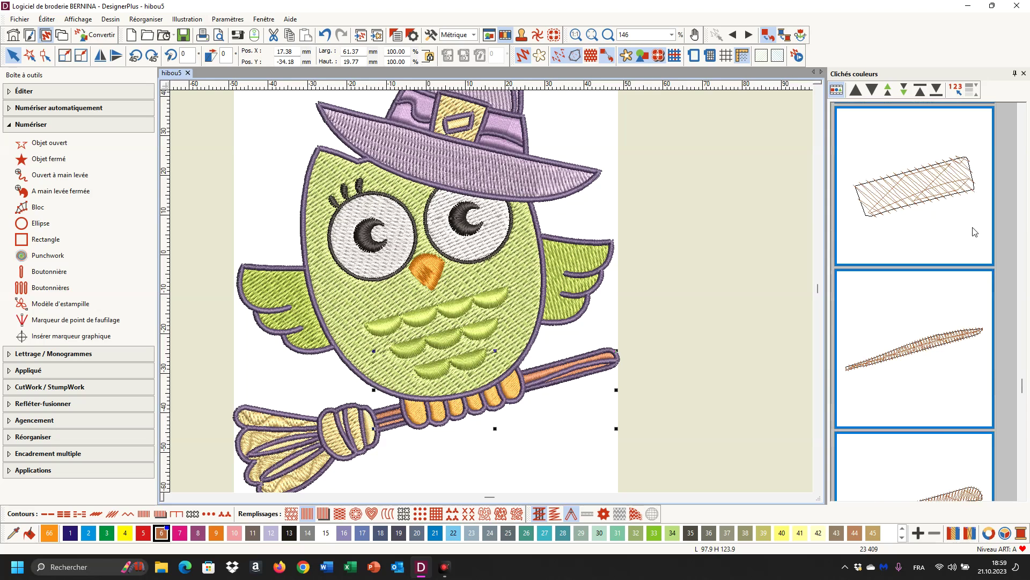
pyautogui.click(902, 167)
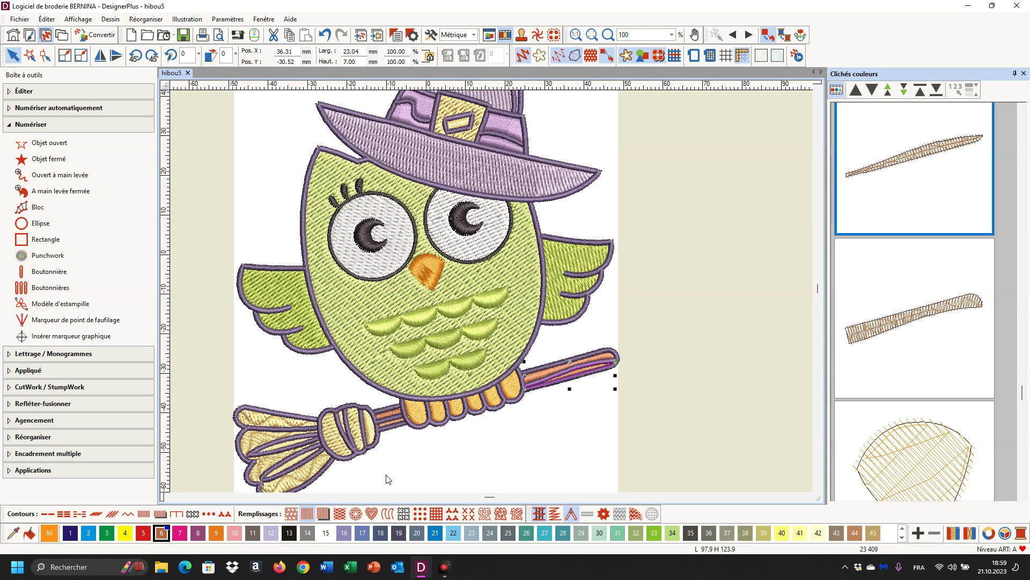
pyautogui.click(924, 284)
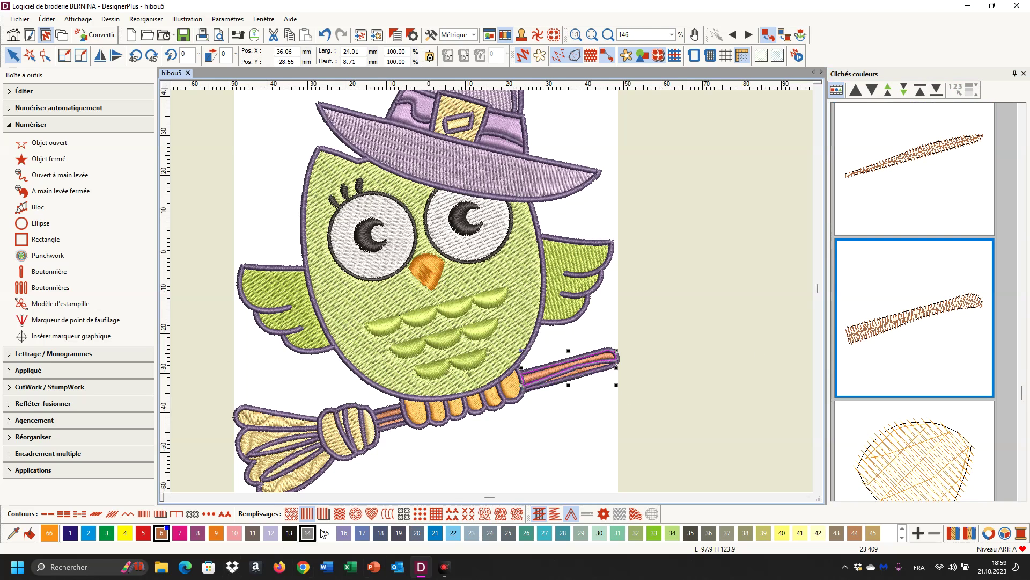
pyautogui.click(292, 516)
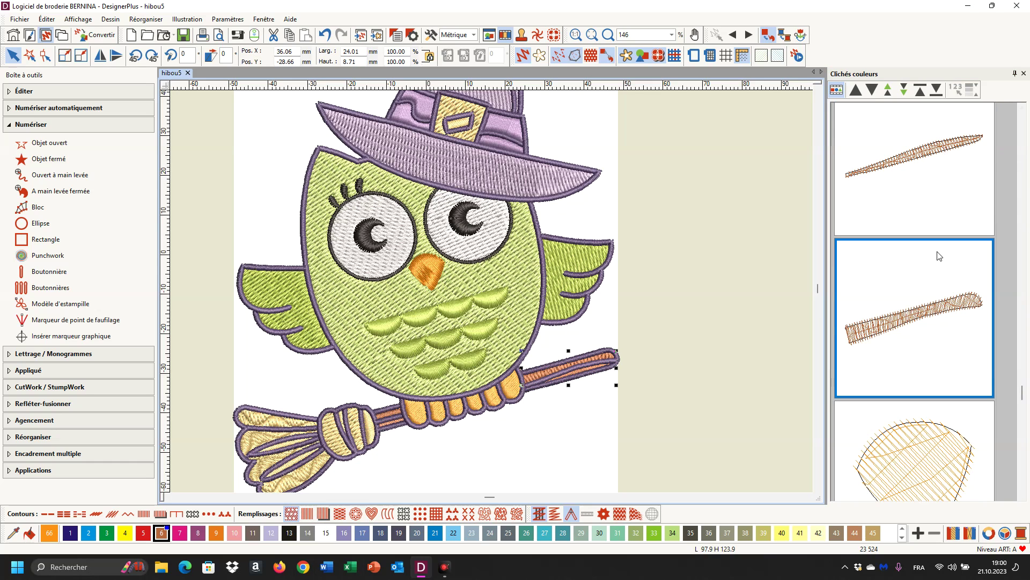
# Change the fill of the short handle piece between the broom binding and the claws to step fill
pyautogui.scroll(-2, 938, 250)
pyautogui.scroll(4, 939, 254)
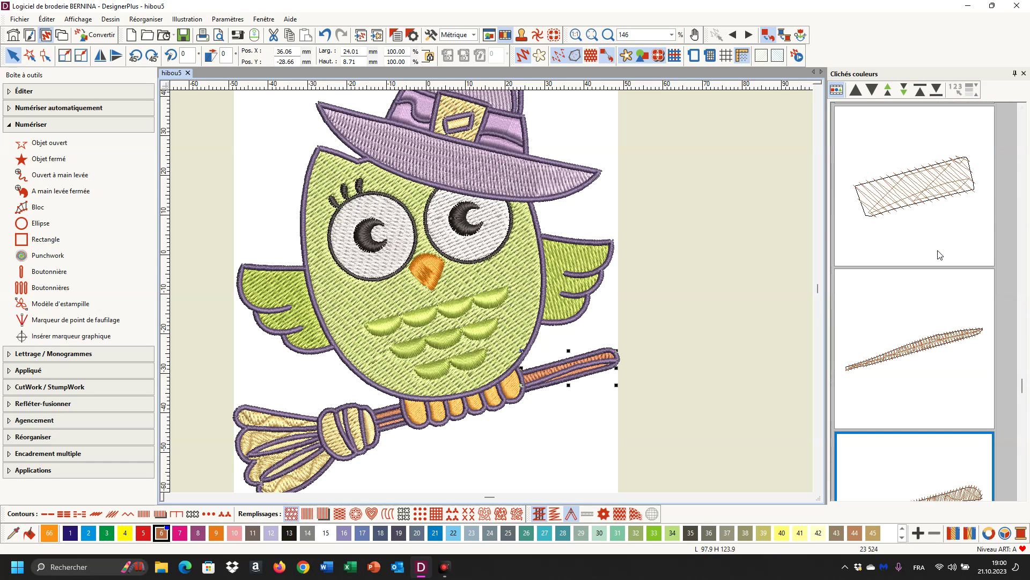
pyautogui.click(915, 186)
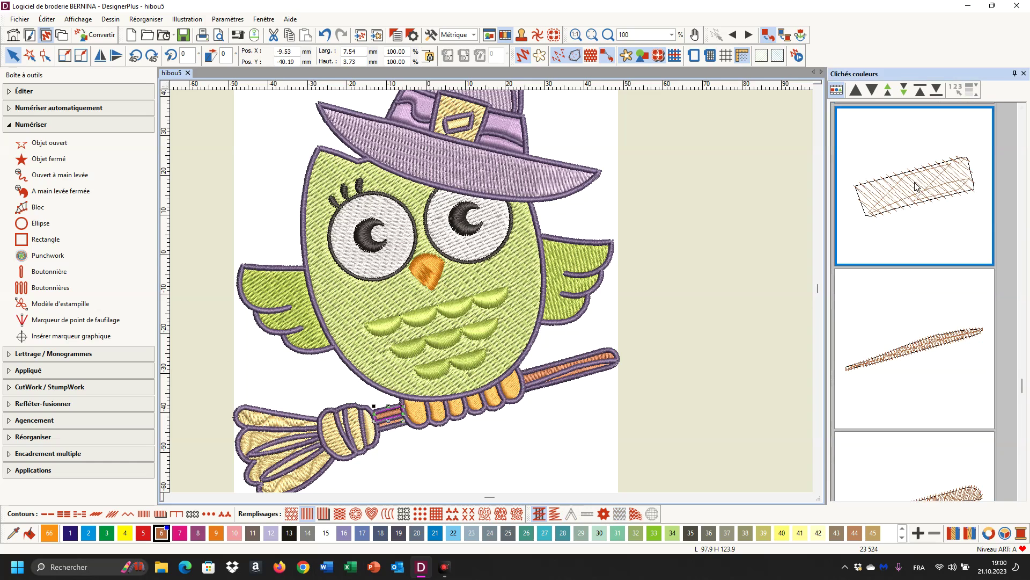
pyautogui.click(293, 518)
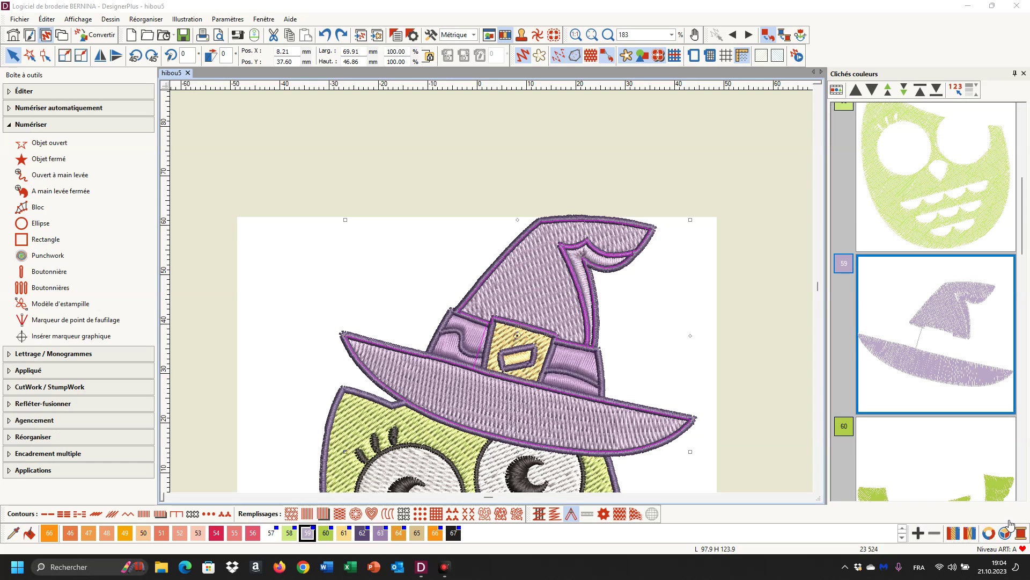
# Hide everything except the lilac hat pieces, colour 59, and run the stitching simulation on them
pyautogui.click(856, 398)
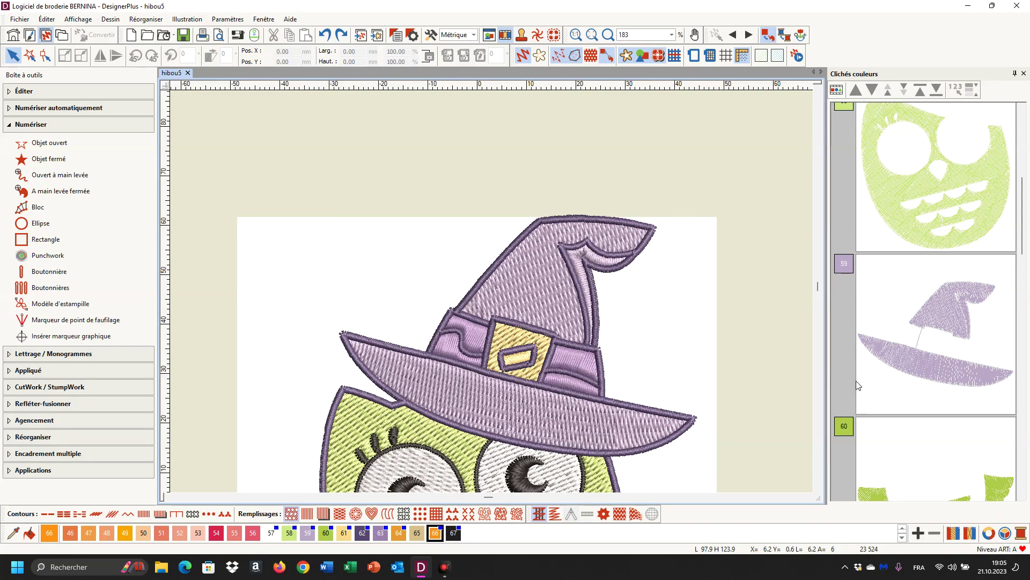
pyautogui.click(915, 321)
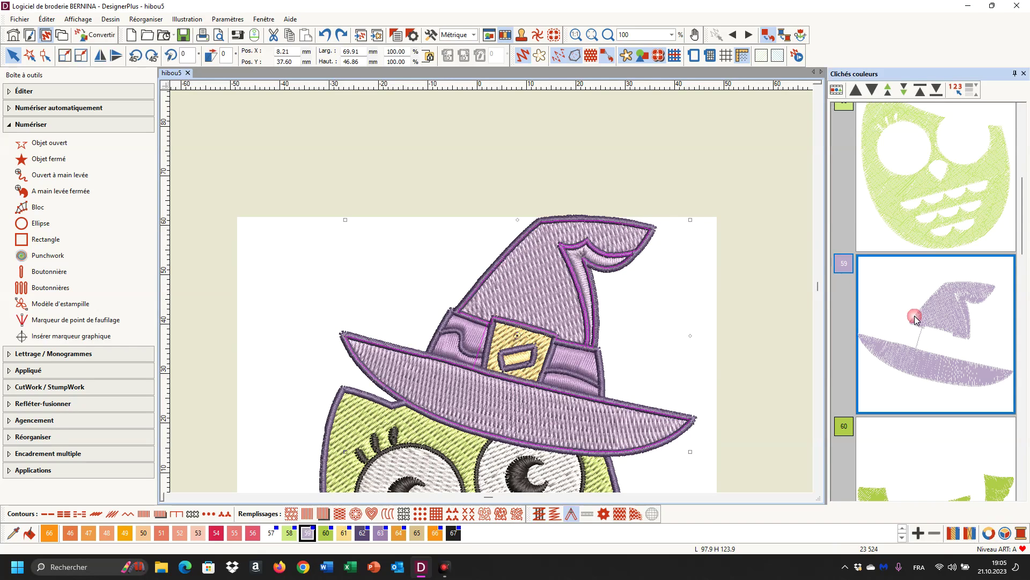
pyautogui.rightClick(915, 320)
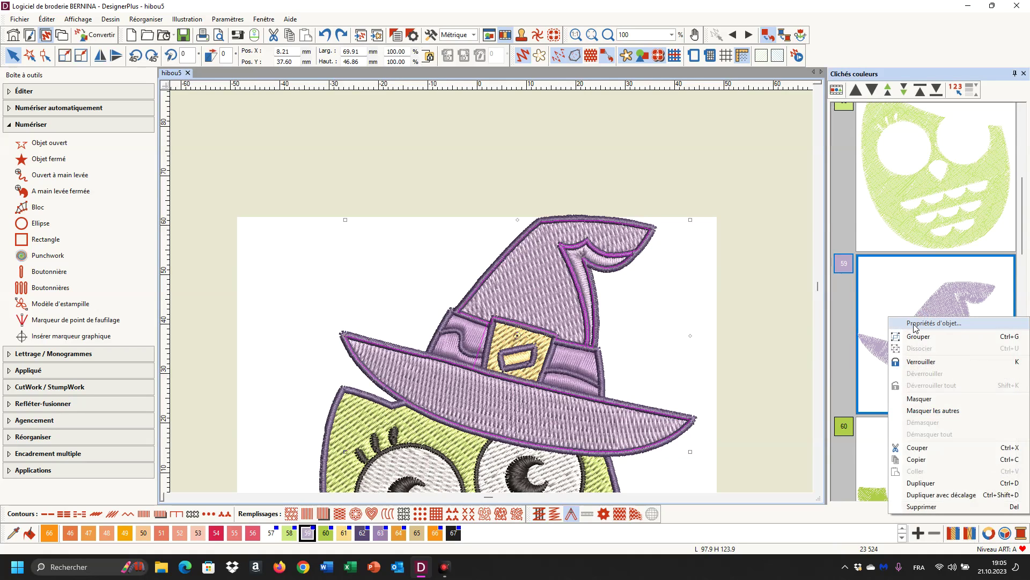
pyautogui.click(916, 412)
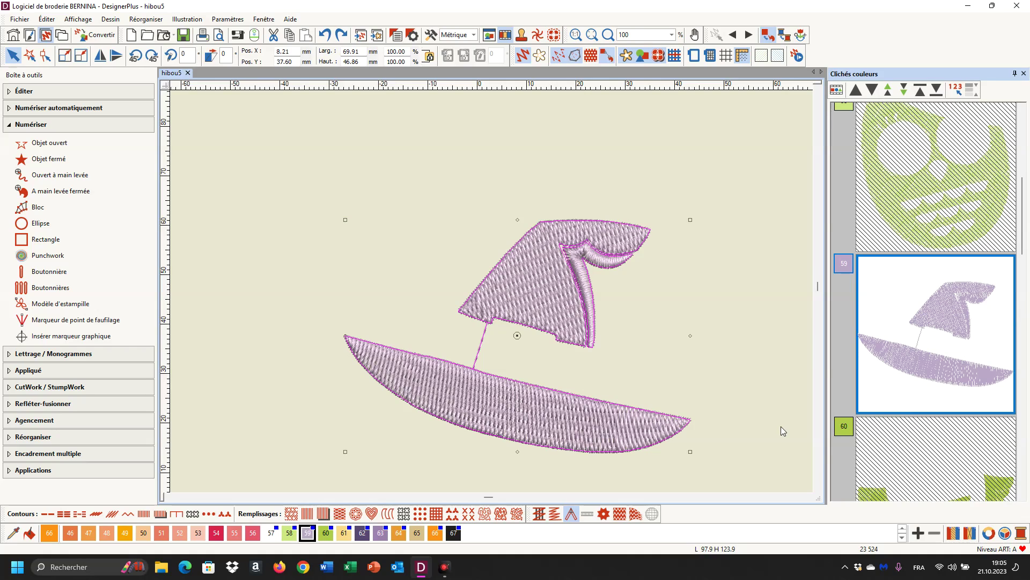
pyautogui.click(797, 57)
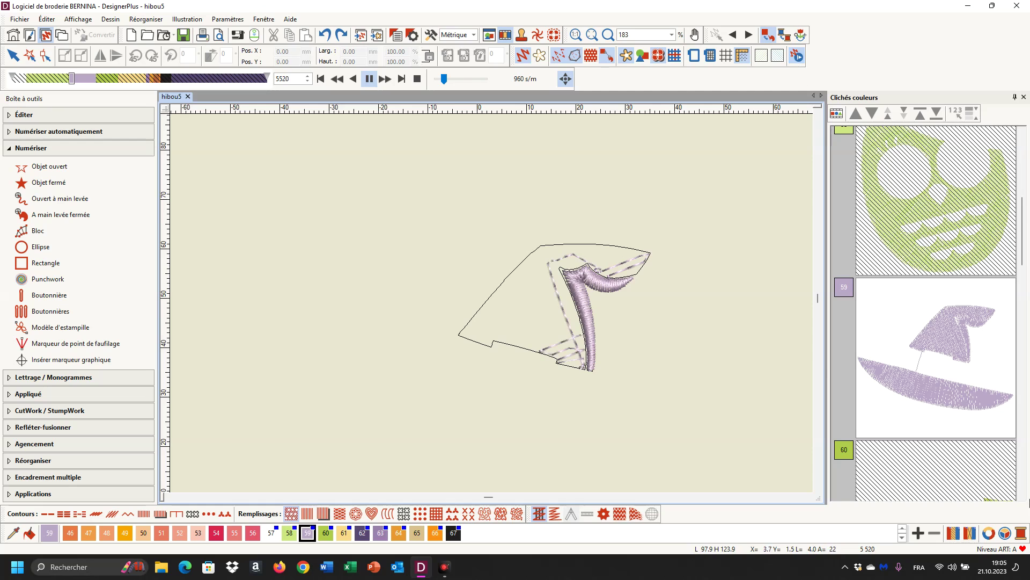
pyautogui.press('Escape')
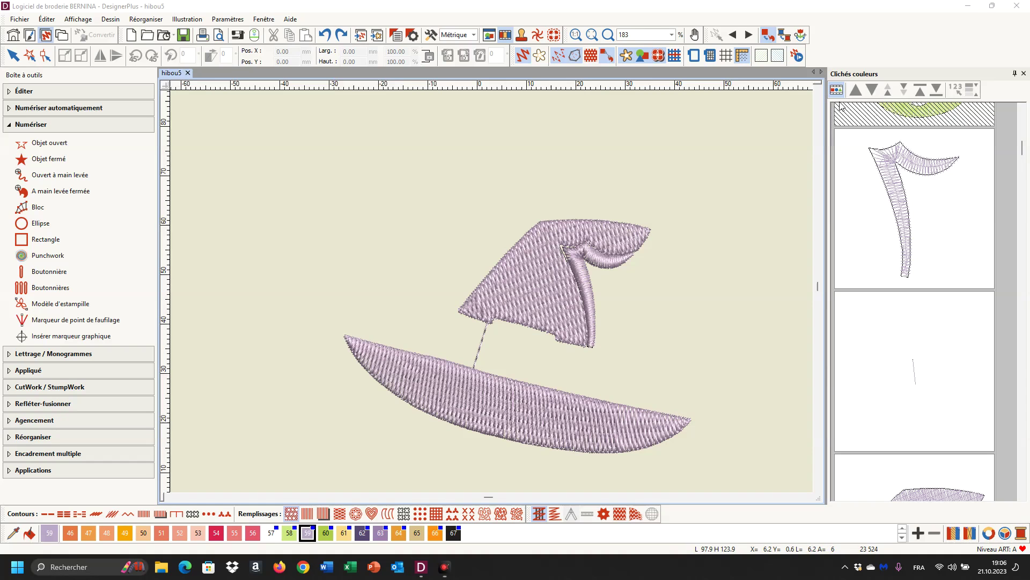
# Recolour the narrow satin fold under the hat's bent tip with the blue colour 22
pyautogui.click(878, 193)
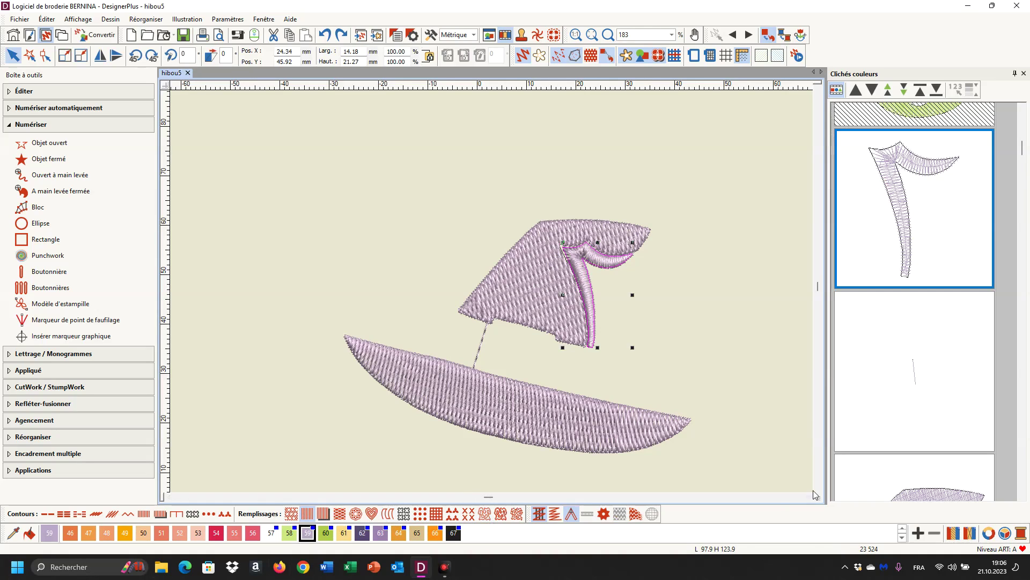
pyautogui.click(904, 531)
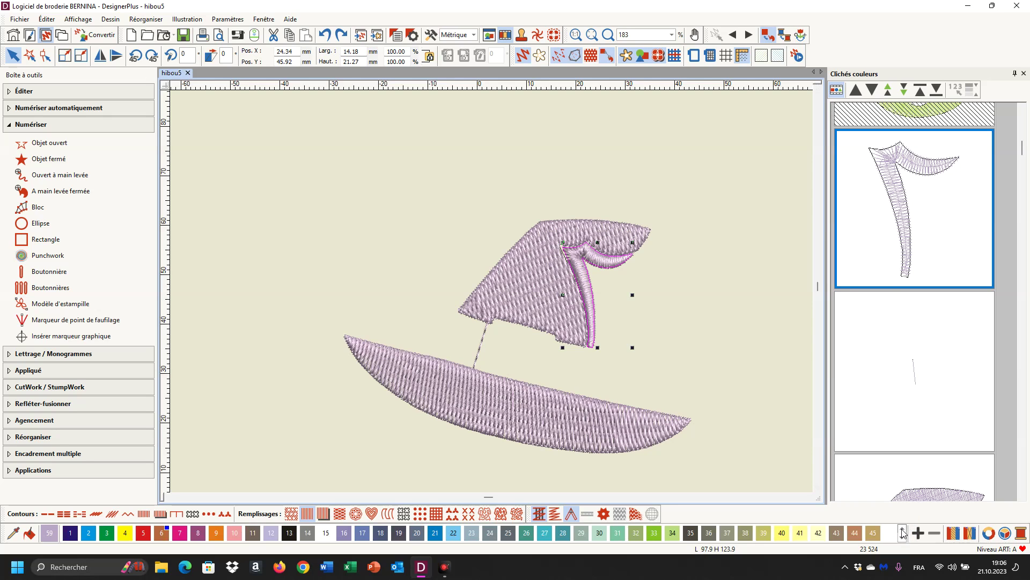
pyautogui.click(454, 532)
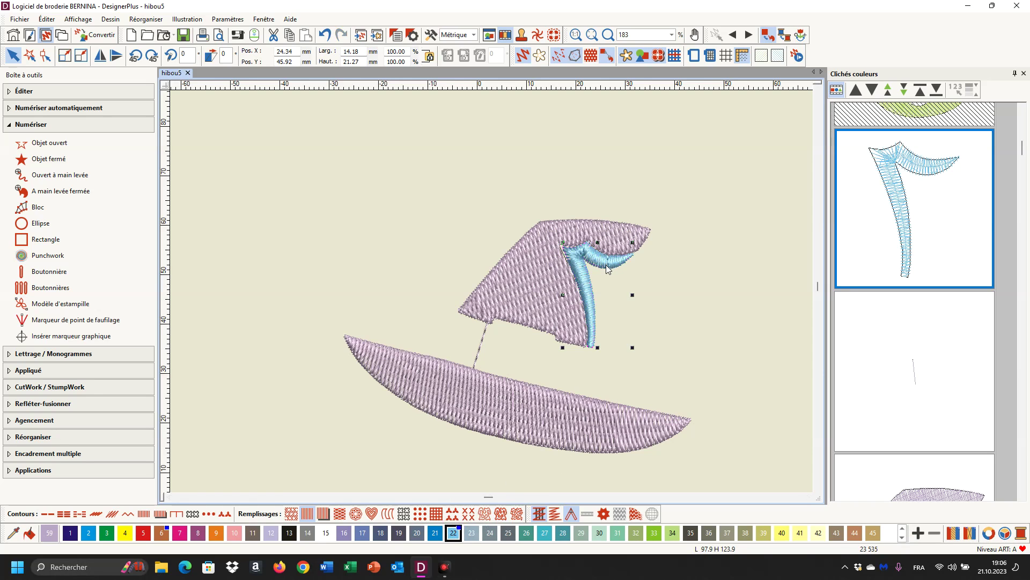
# Try to move the blue fold's stitch end point while the hat crown is still displayed
pyautogui.scroll(2, 606, 269)
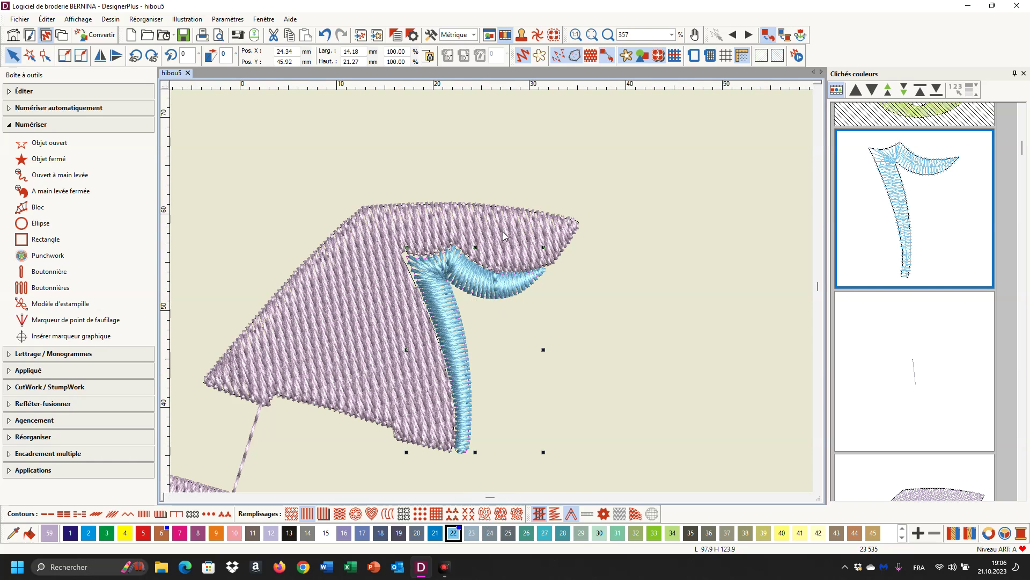
pyautogui.click(47, 56)
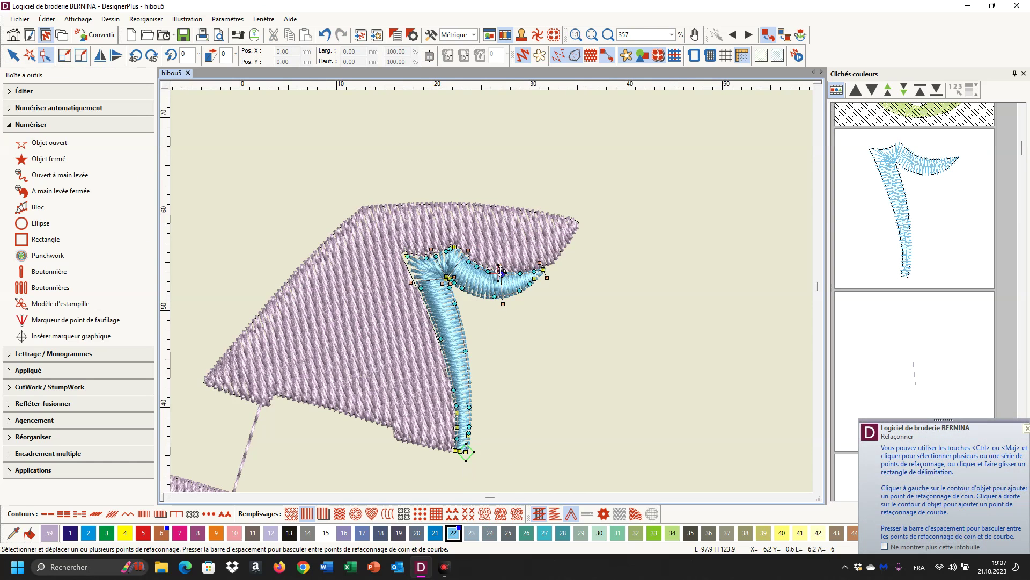
pyautogui.click(496, 271)
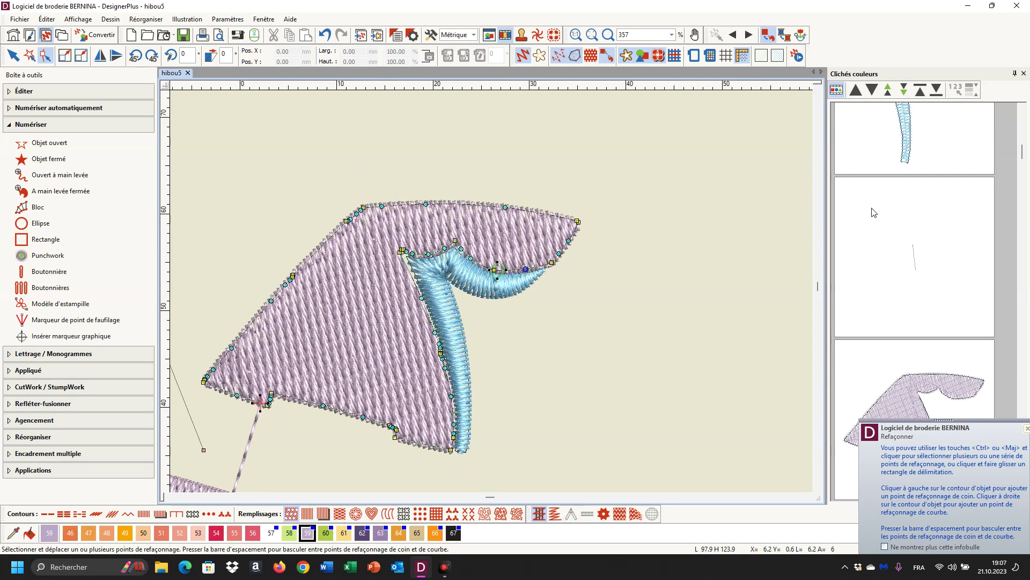
pyautogui.click(875, 152)
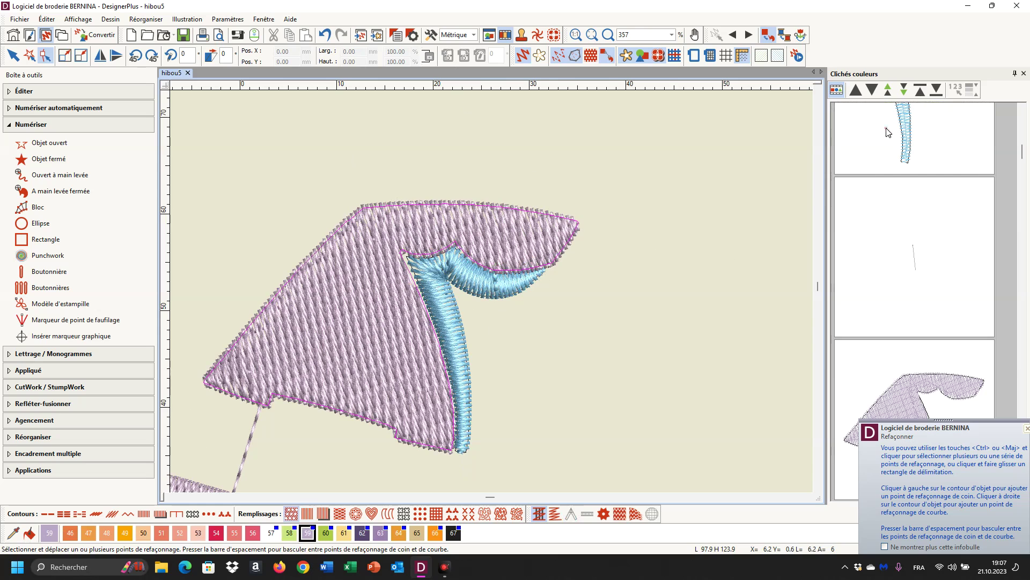
pyautogui.click(45, 55)
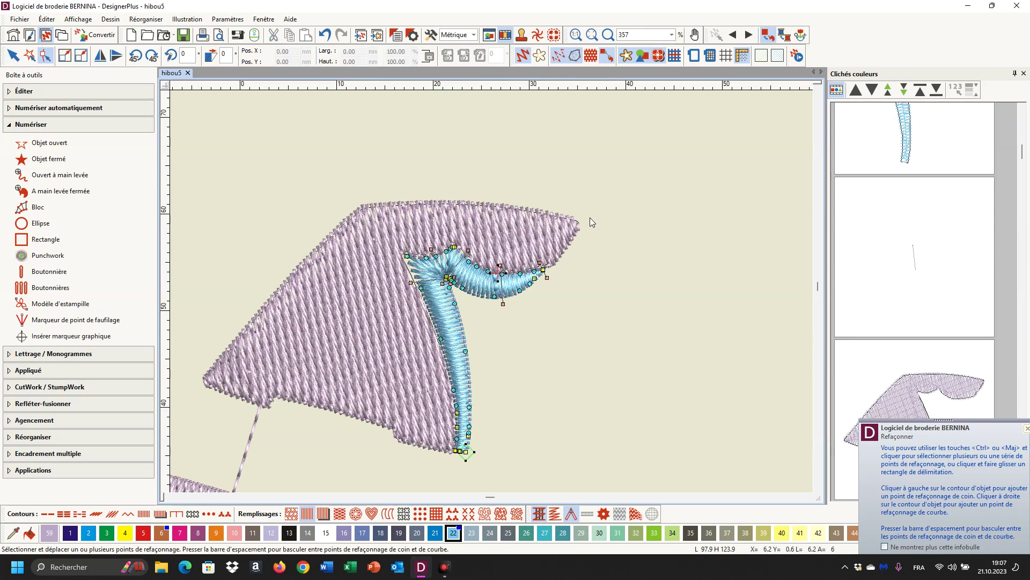
pyautogui.click(491, 271)
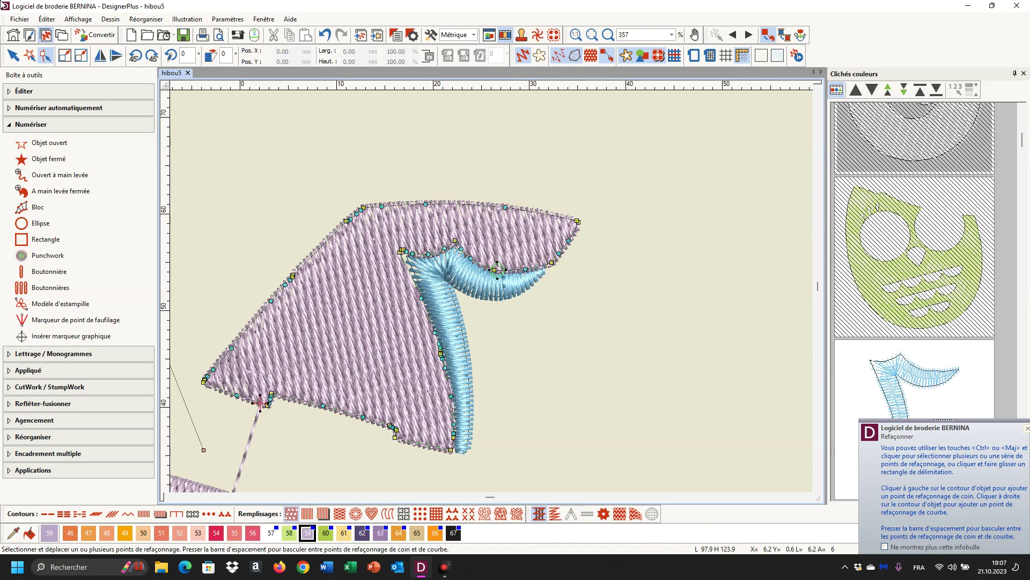
pyautogui.click(11, 57)
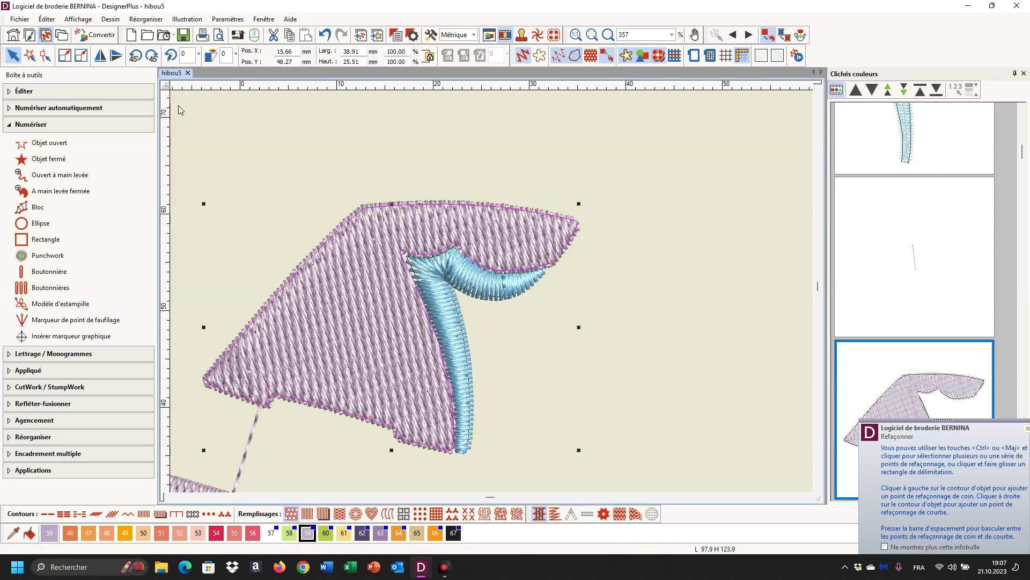
# Hide the hat crown and move the blue fold's stitch end point to the tip of its curved branch
pyautogui.rightClick(919, 373)
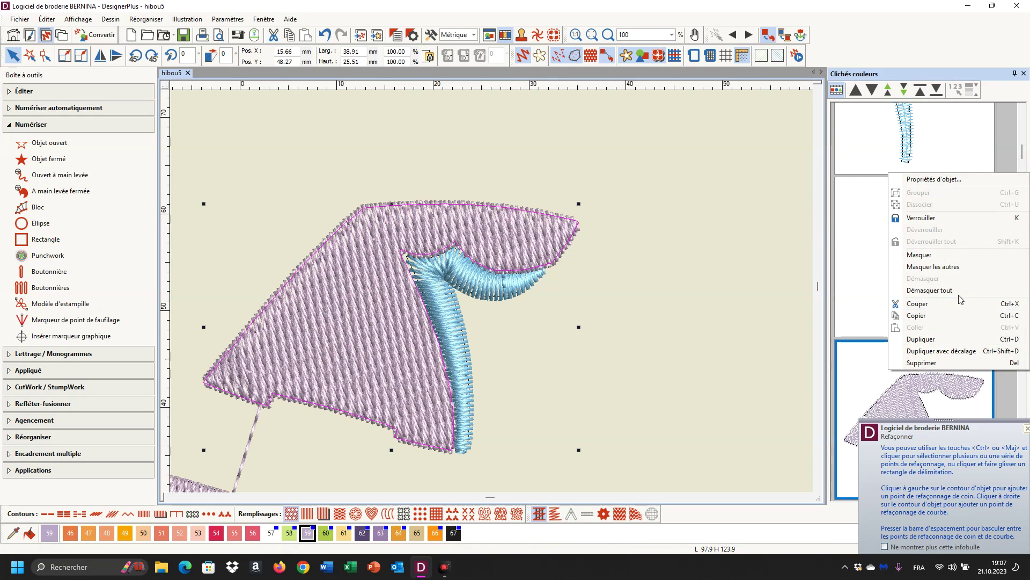
pyautogui.click(920, 256)
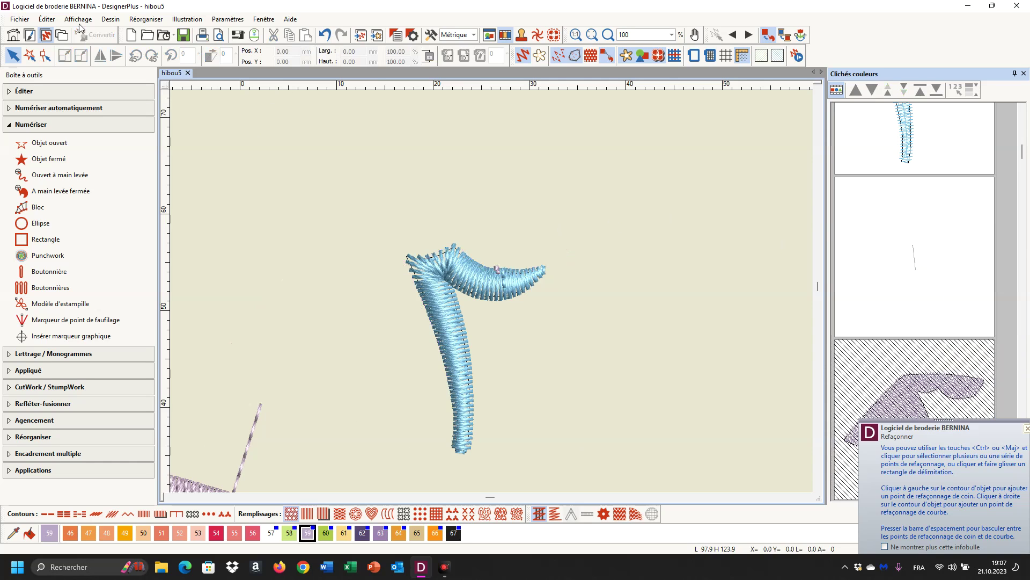
pyautogui.click(45, 55)
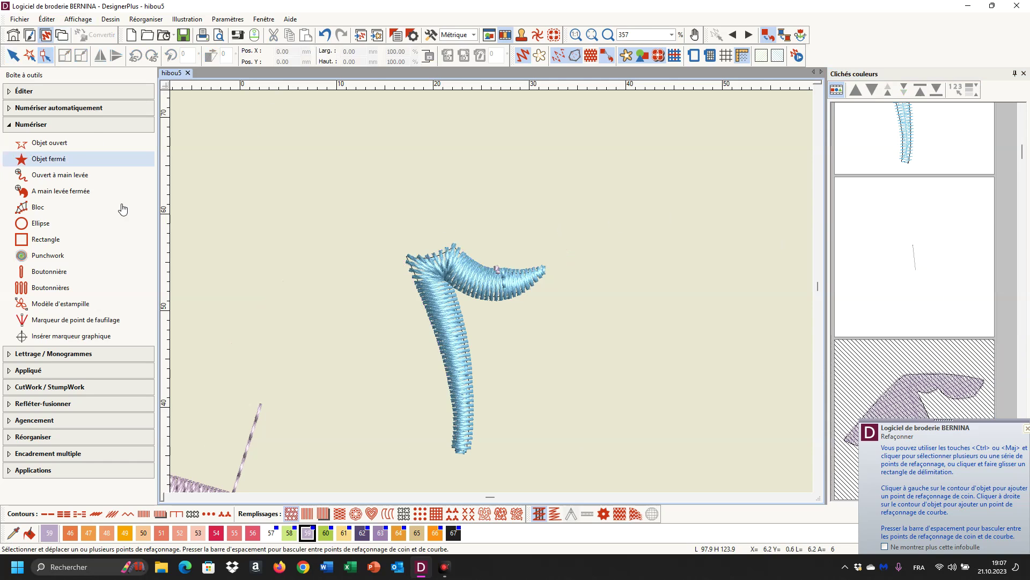
pyautogui.click(411, 276)
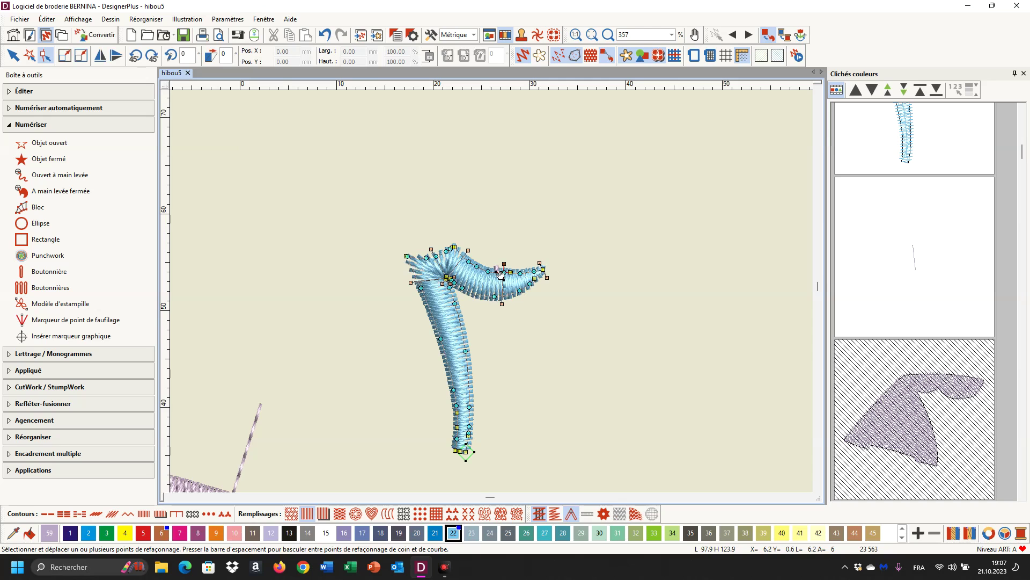
pyautogui.click(529, 272)
pyautogui.moveTo(529, 273); pyautogui.dragTo(543, 269)
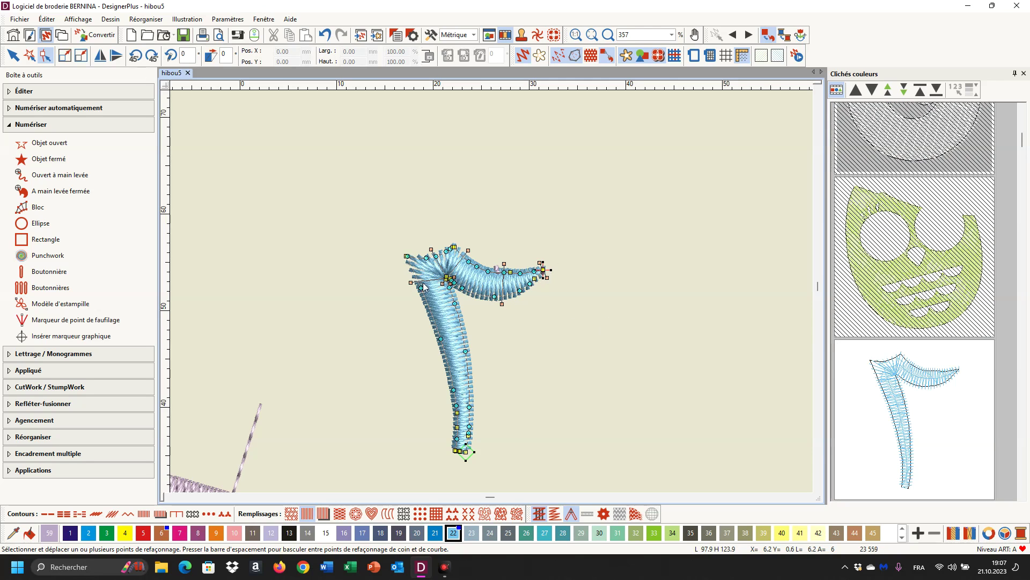
pyautogui.click(13, 58)
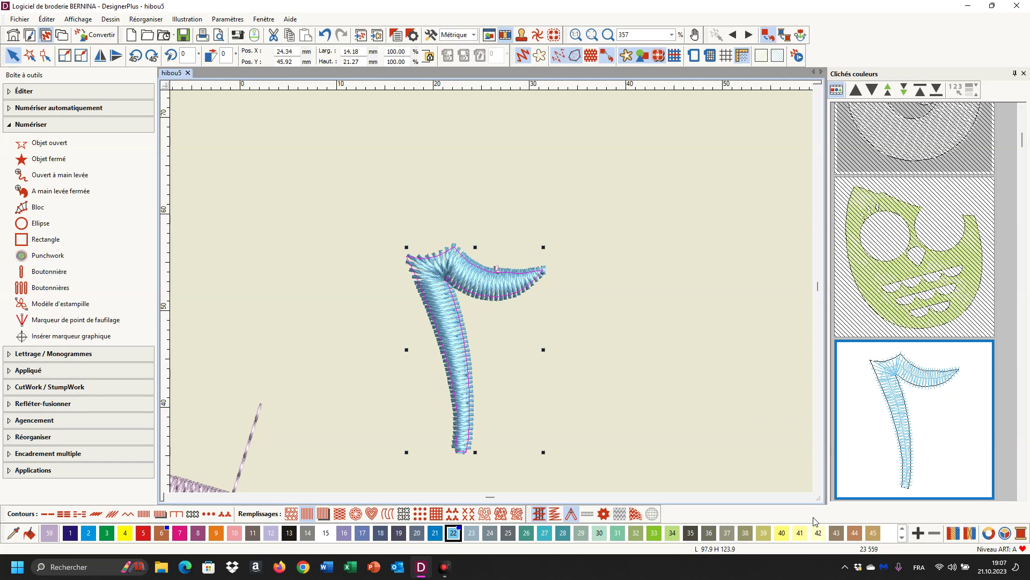
# Move the hat brim back one colour in the sewing order so it is stitched before the blue fold
pyautogui.press('Tab')
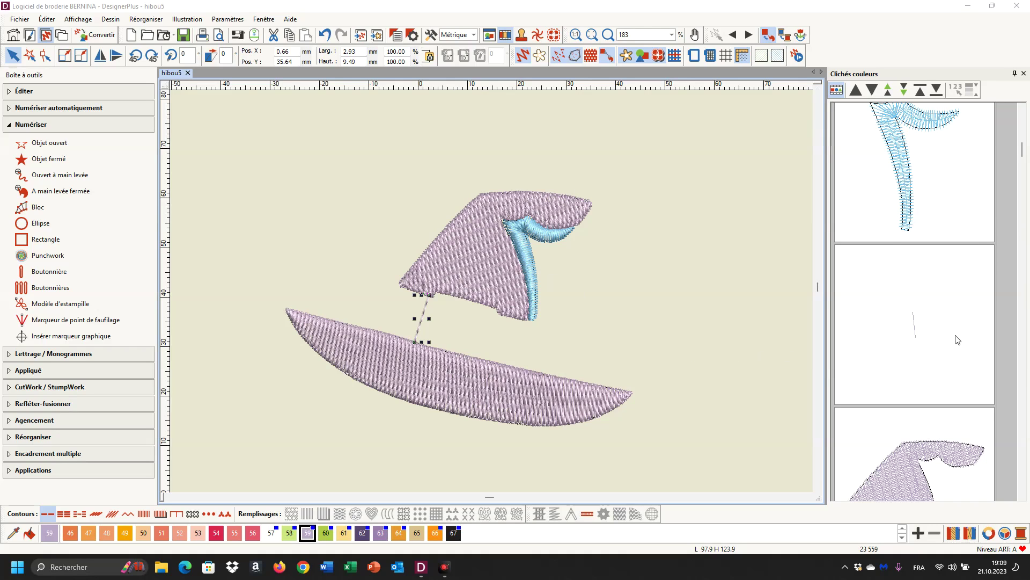
pyautogui.scroll(-3, 945, 442)
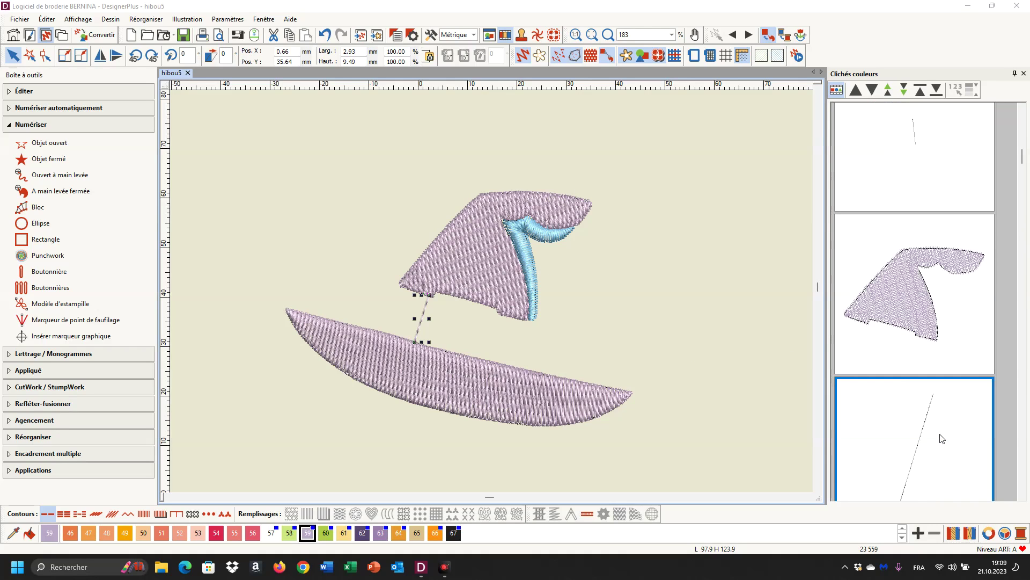
pyautogui.scroll(-2, 943, 439)
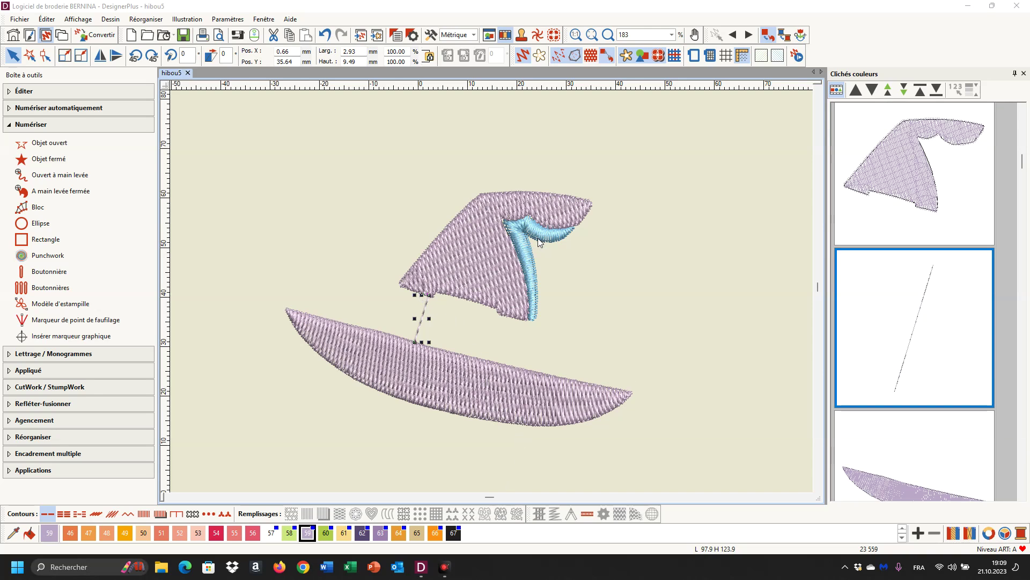
pyautogui.click(905, 459)
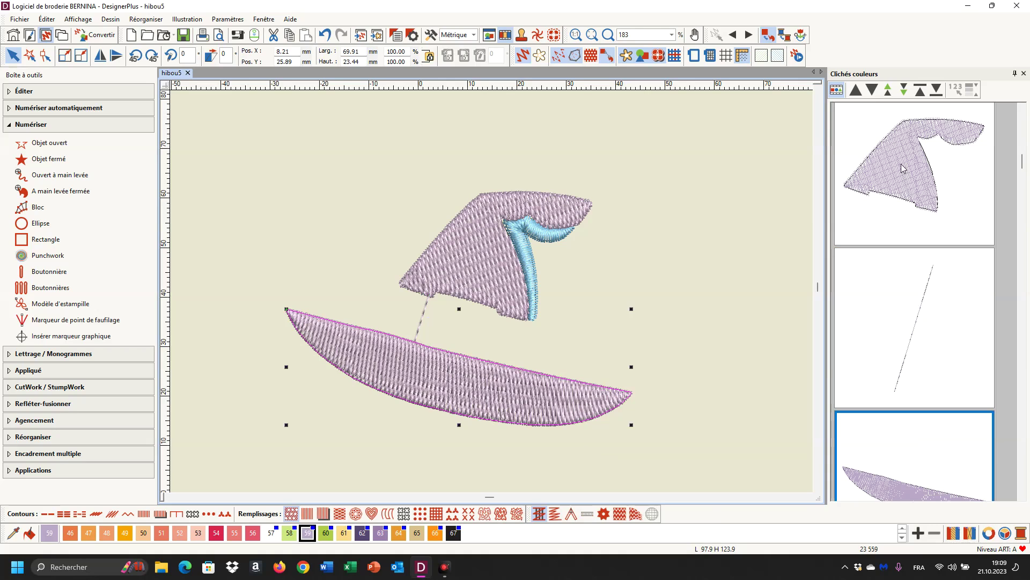
pyautogui.click(889, 93)
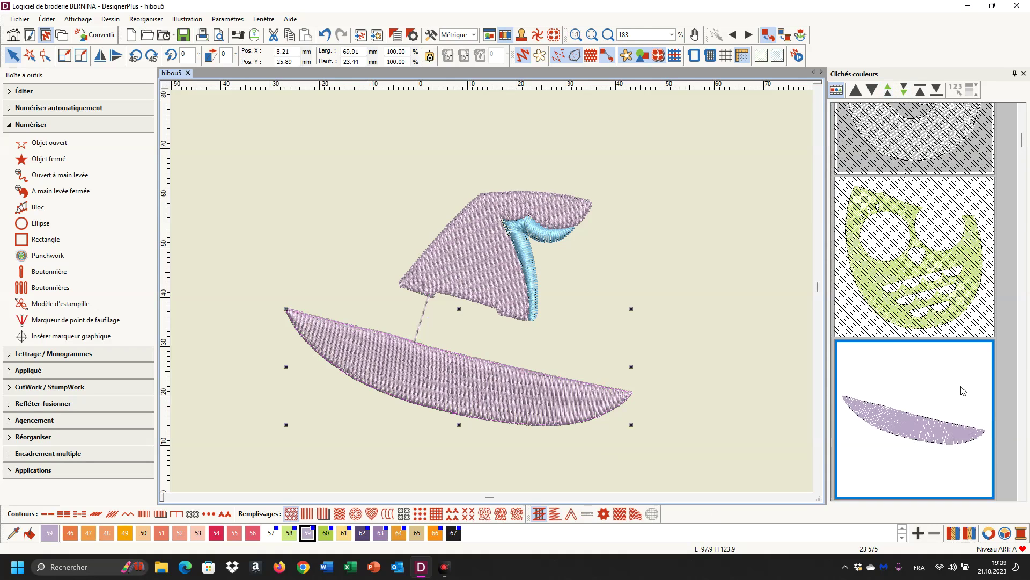
# Move the running-stitch line joining brim and crown back one colour so it is sewn right after the brim
pyautogui.scroll(-2, 961, 390)
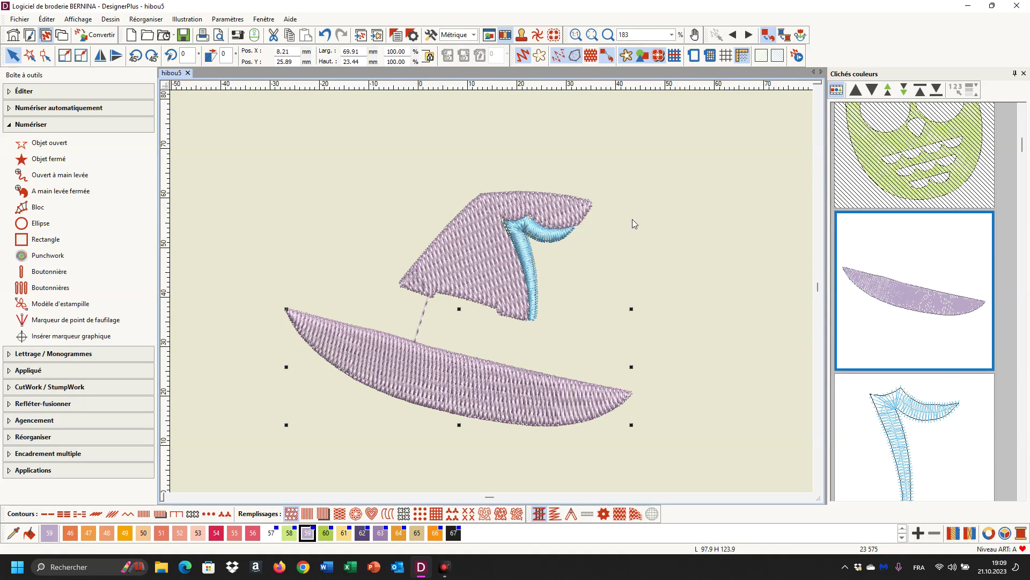
pyautogui.scroll(-5, 952, 387)
pyautogui.scroll(-4, 954, 388)
pyautogui.click(935, 375)
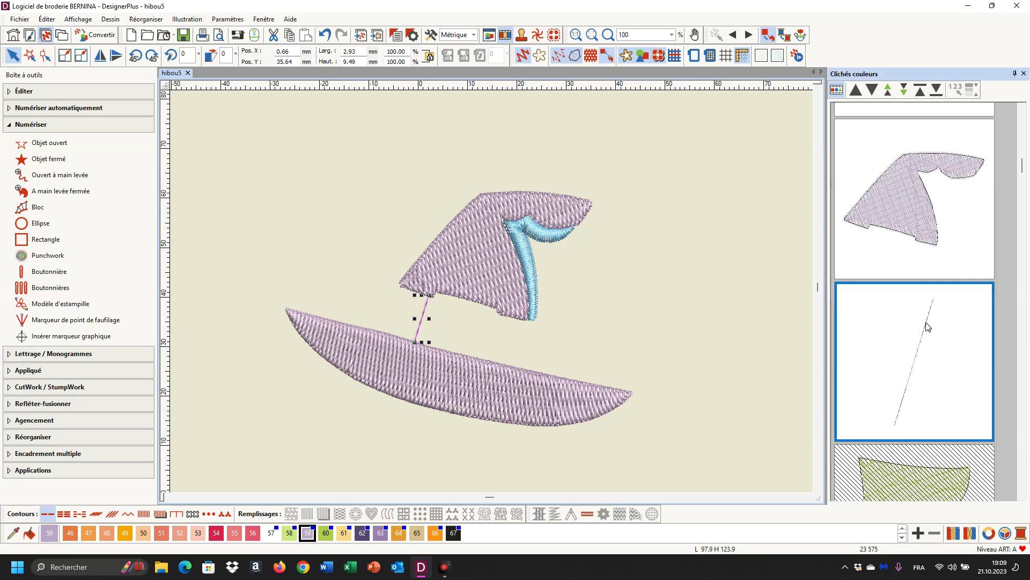
pyautogui.click(887, 91)
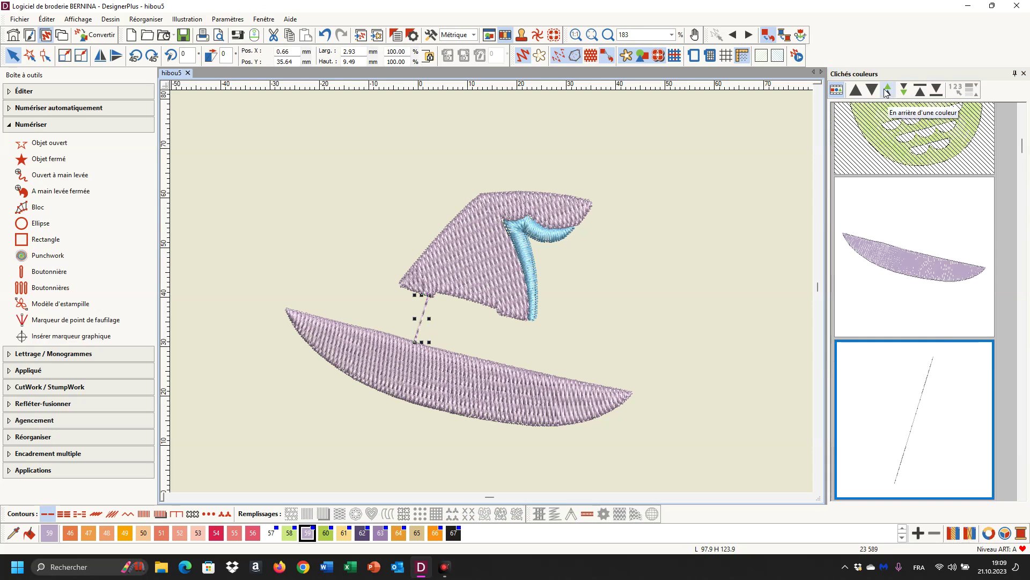
# Move the hat crown back one colour so it is sewn before the blue fold
pyautogui.scroll(-3, 965, 414)
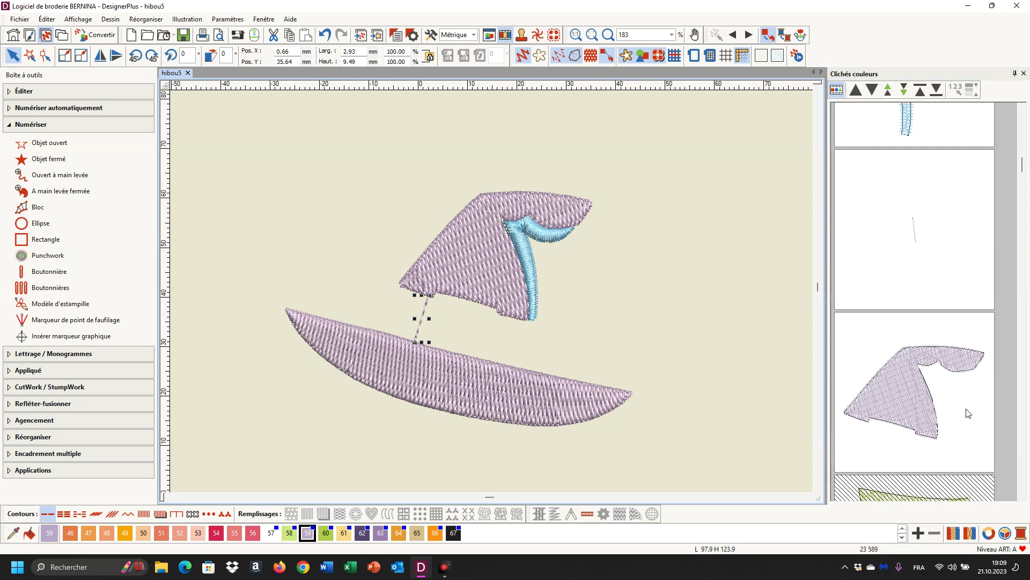
pyautogui.click(940, 403)
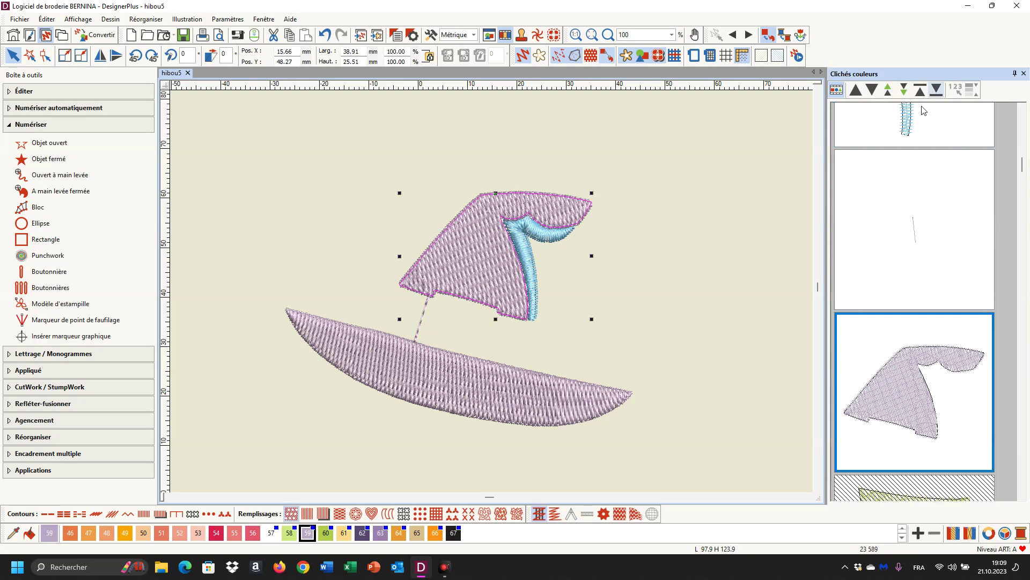
pyautogui.click(888, 89)
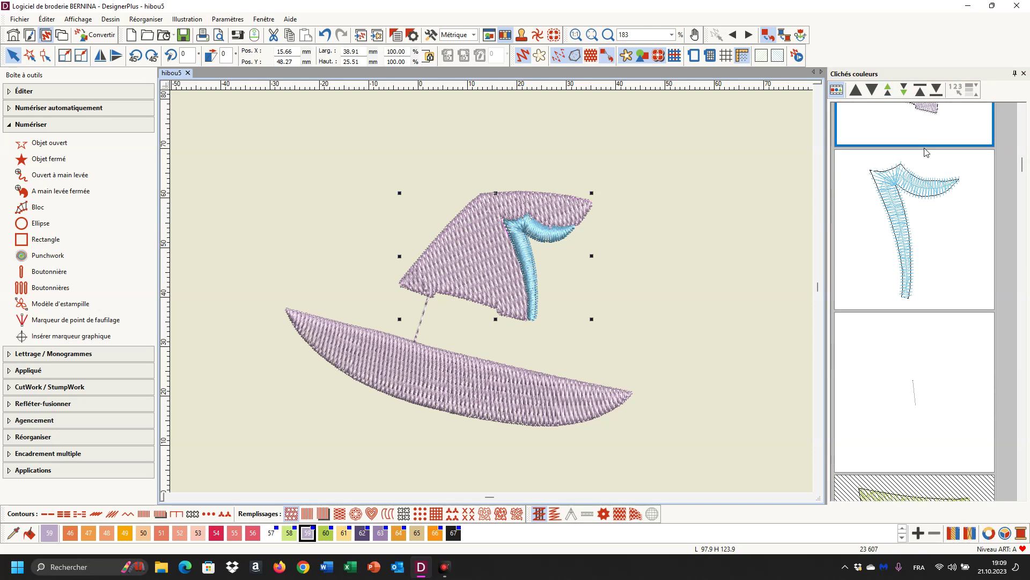
# Delete the tiny stray running-stitch segment sewn right after the blue fold
pyautogui.click(938, 192)
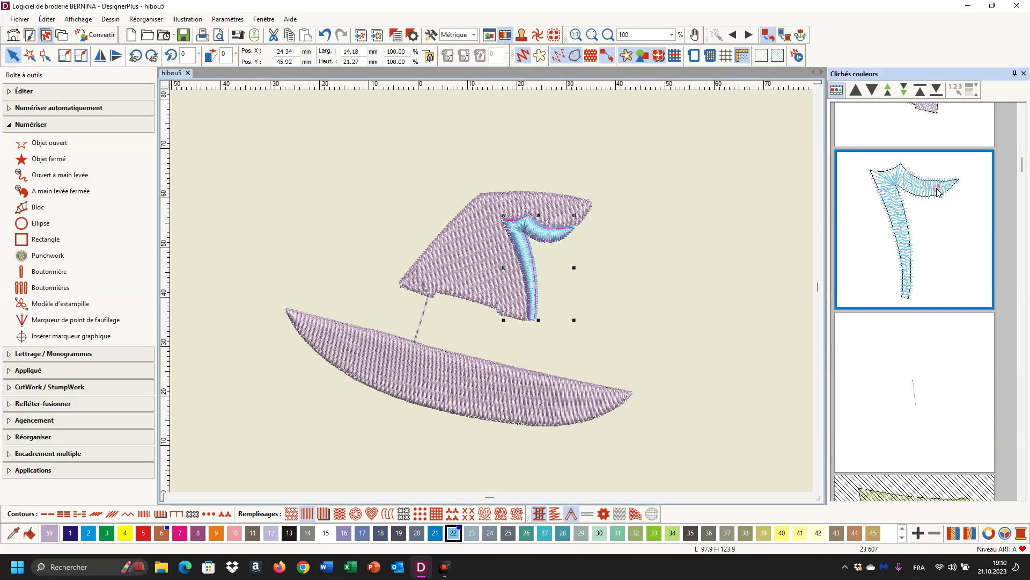
pyautogui.click(916, 406)
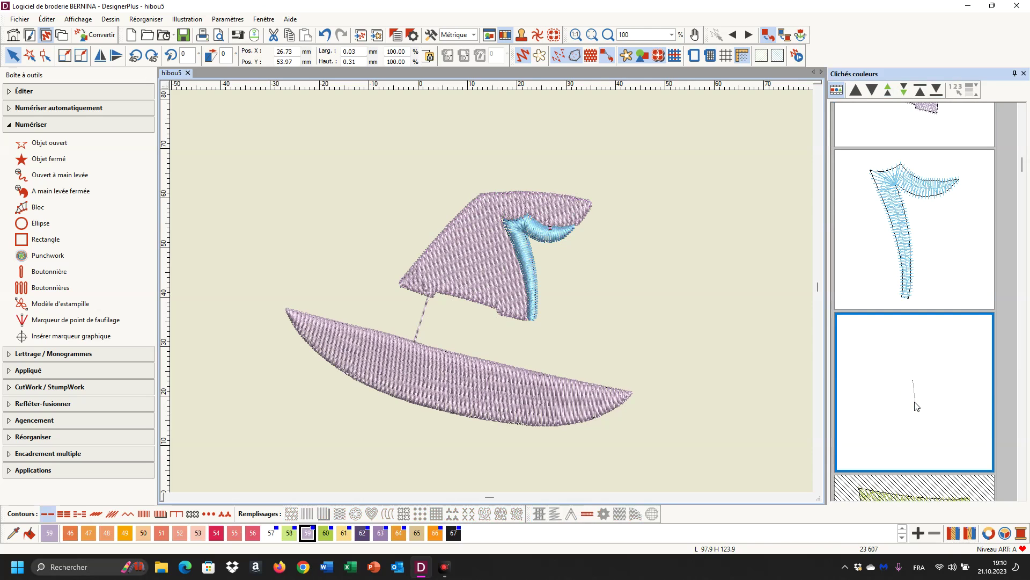
pyautogui.press('Delete')
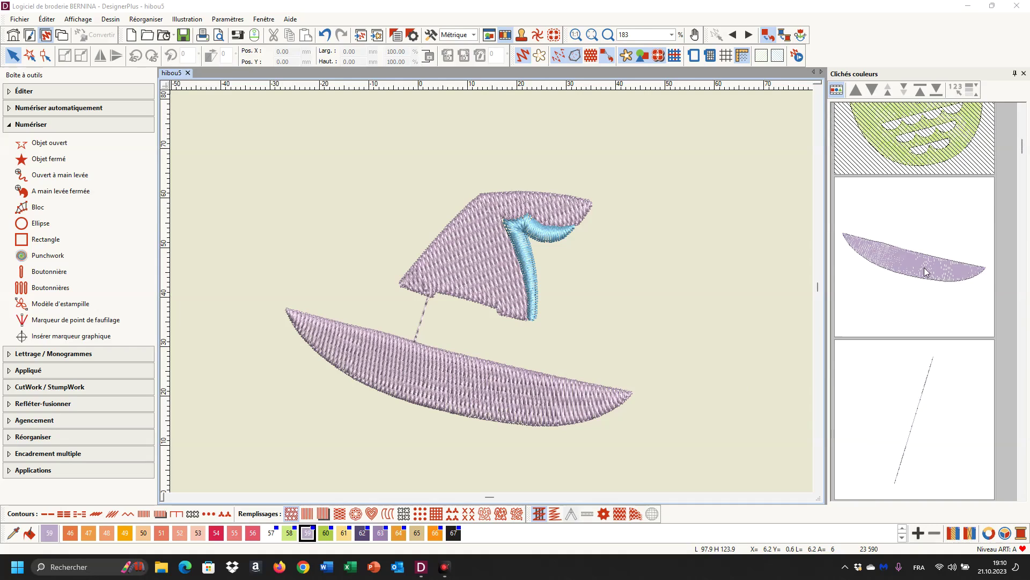
# Reshape the hat brim so its stitching starts at the right tip and ends at the left tip
pyautogui.scroll(-1, 924, 272)
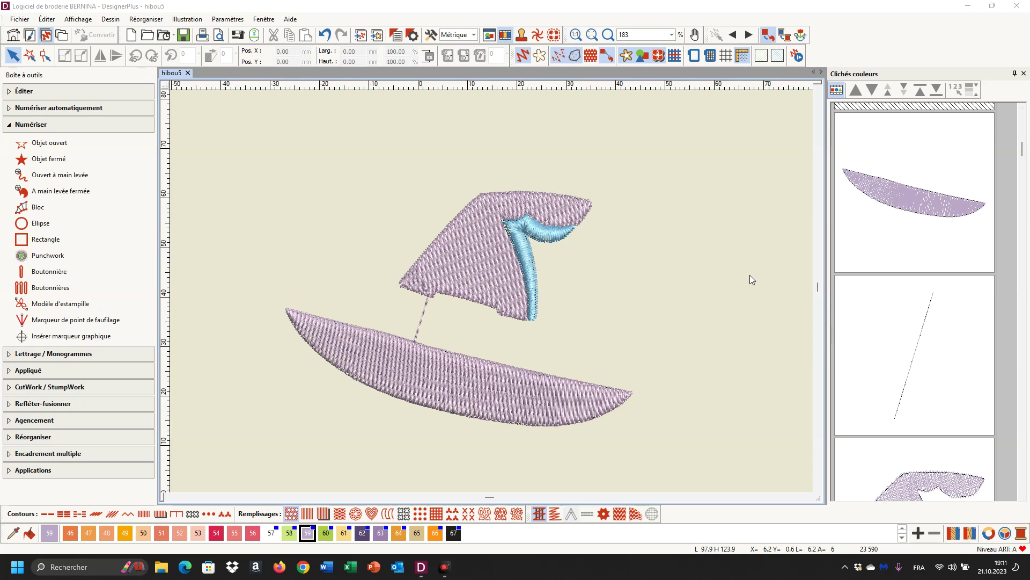
pyautogui.click(898, 181)
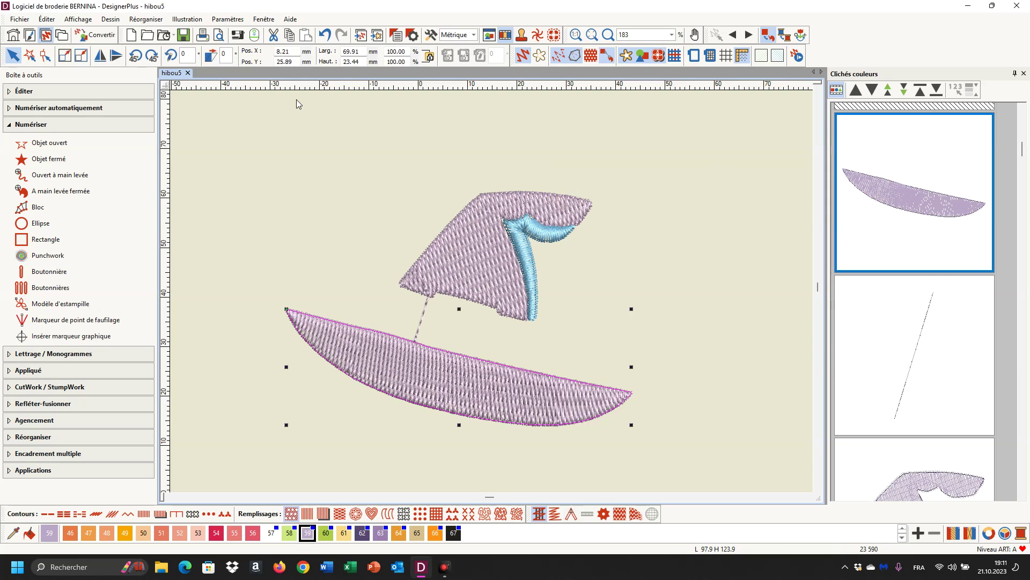
pyautogui.click(45, 55)
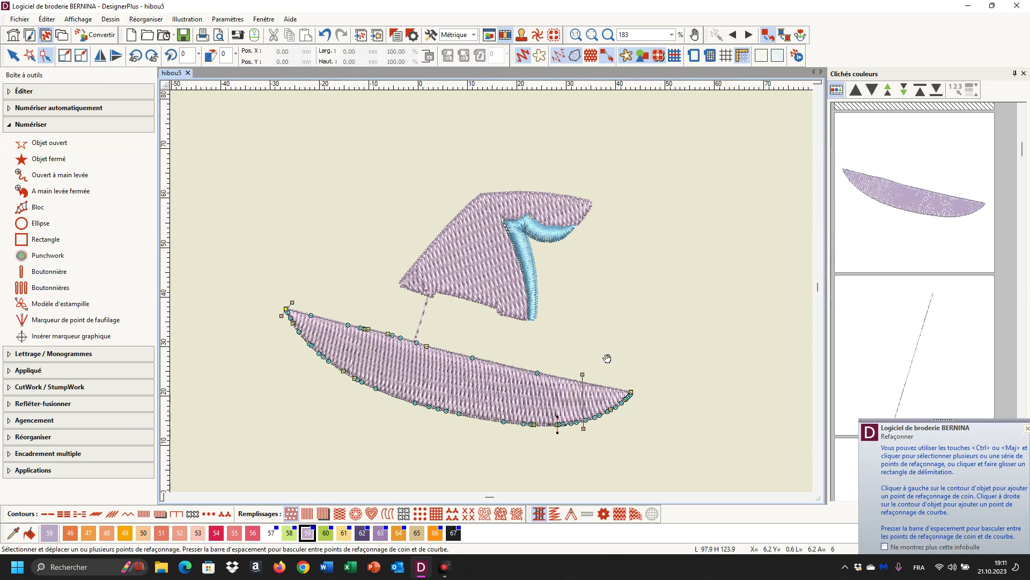
pyautogui.moveTo(630, 394); pyautogui.dragTo(631, 393)
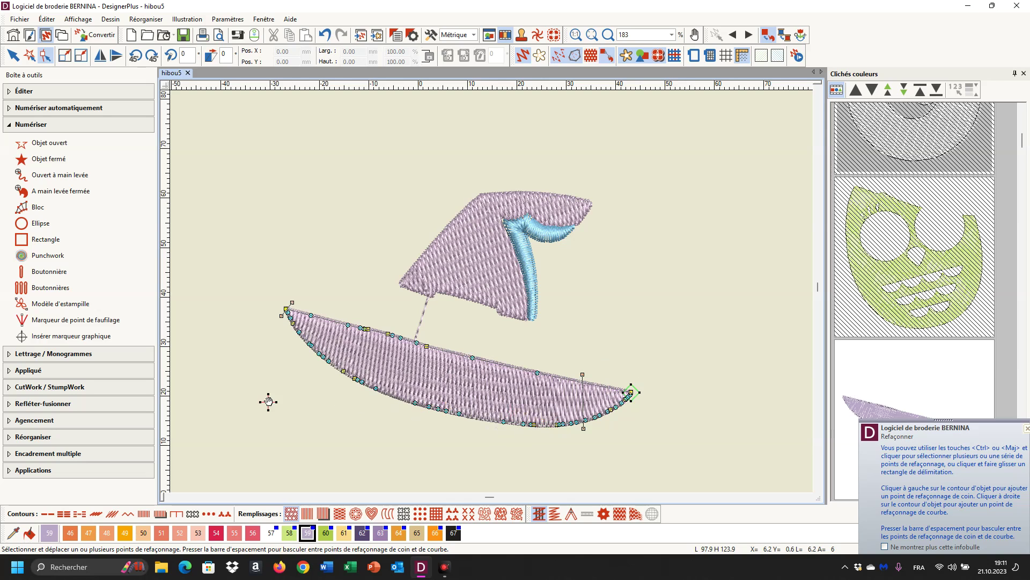
pyautogui.moveTo(282, 311); pyautogui.dragTo(286, 309)
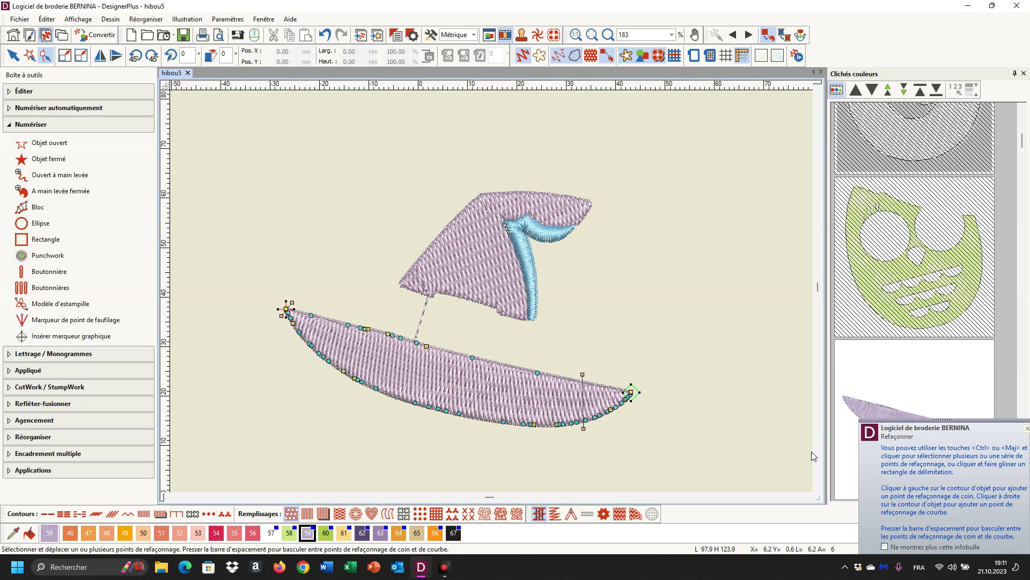
pyautogui.click(13, 56)
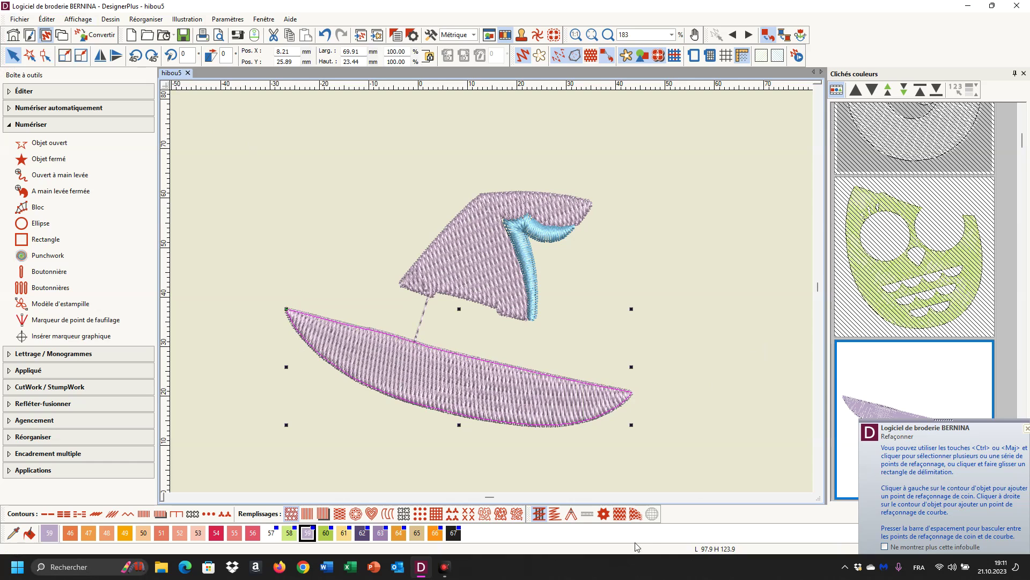
pyautogui.click(1027, 428)
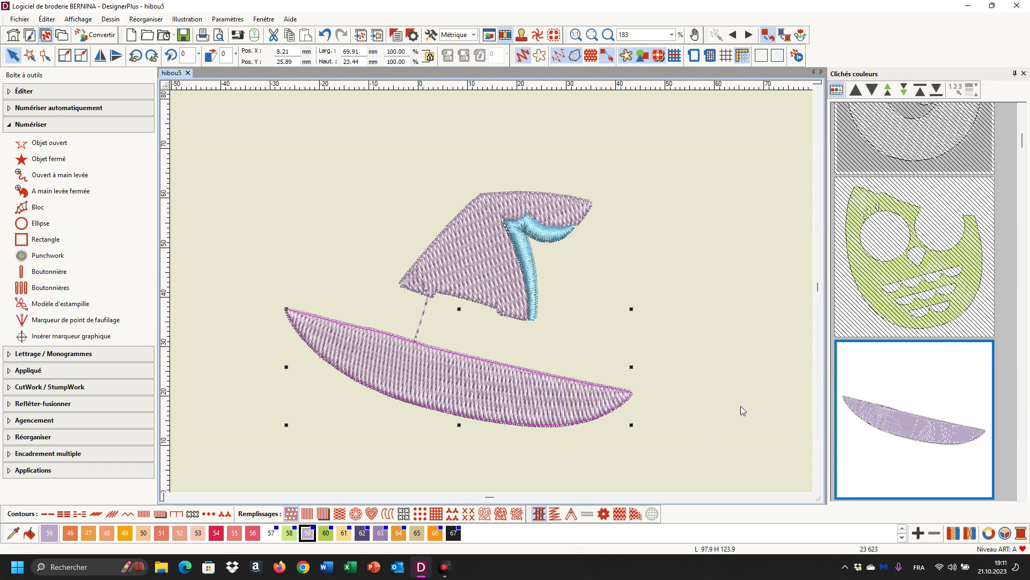
# Apply a curved fill effect to the brim and bend its guide line into an arc from above the right tip to below the brim
pyautogui.click(620, 515)
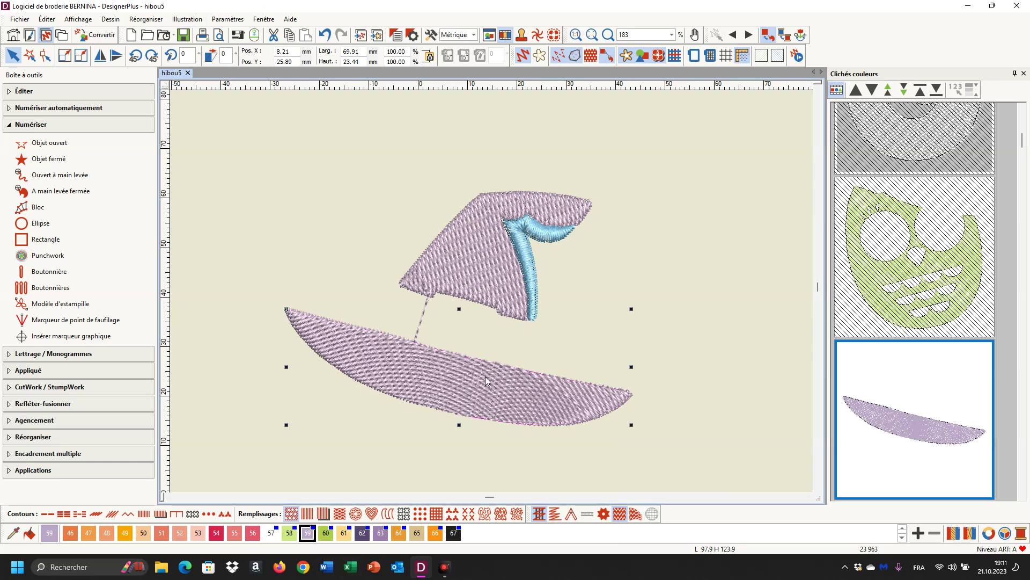
pyautogui.click(46, 56)
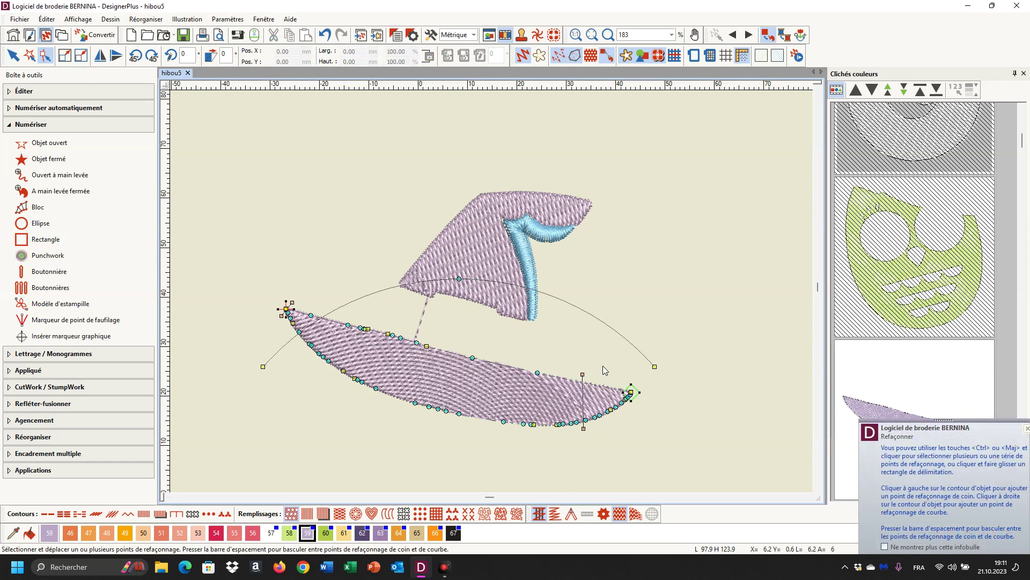
pyautogui.click(654, 365)
pyautogui.moveTo(654, 366); pyautogui.dragTo(661, 268)
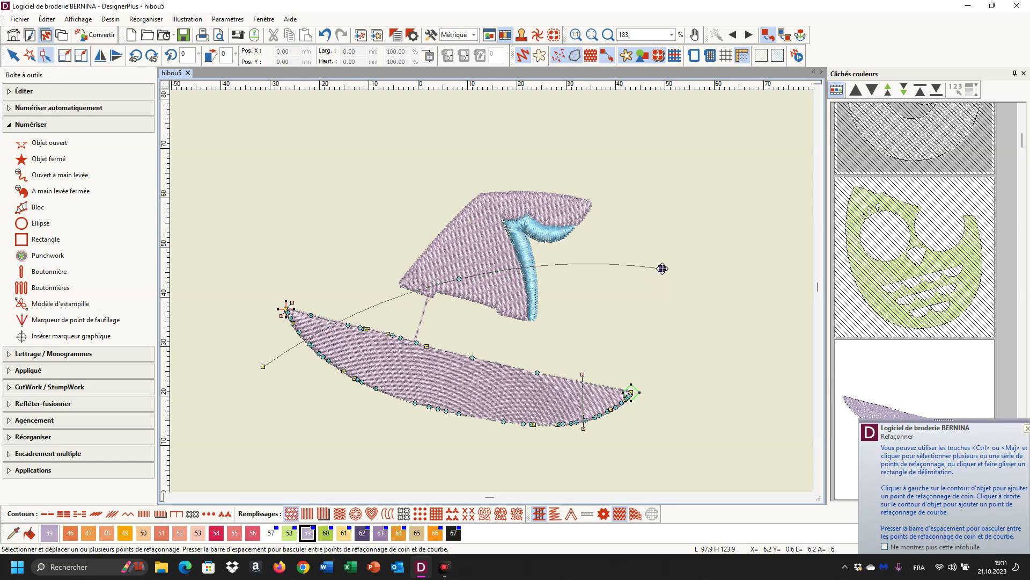
pyautogui.moveTo(263, 366); pyautogui.dragTo(472, 415)
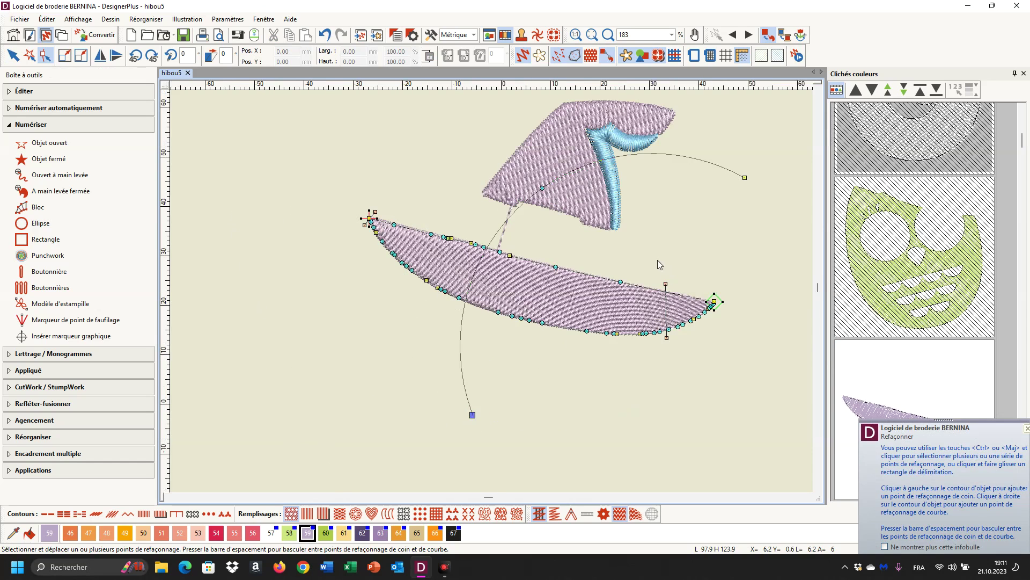
pyautogui.click(13, 55)
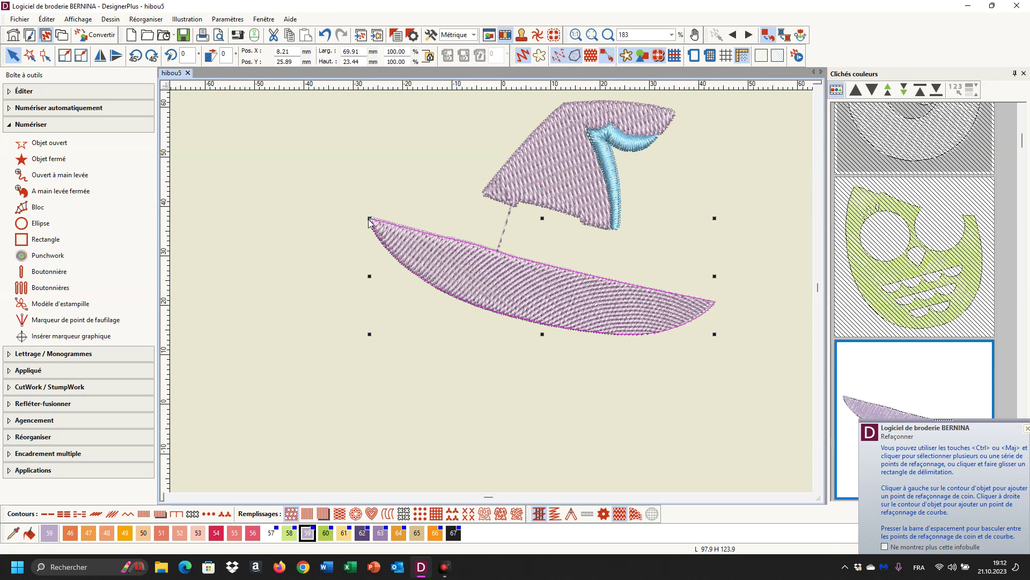
pyautogui.click(1027, 428)
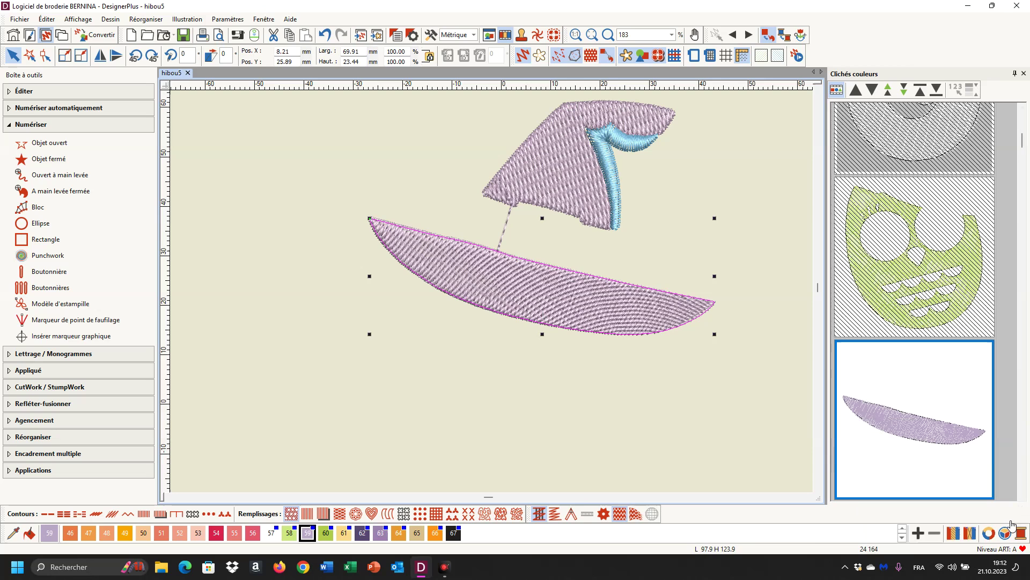
# Reshape the connecting running-stitch line to run from the brim's left tip to the crown's lower-left corner
pyautogui.click(744, 167)
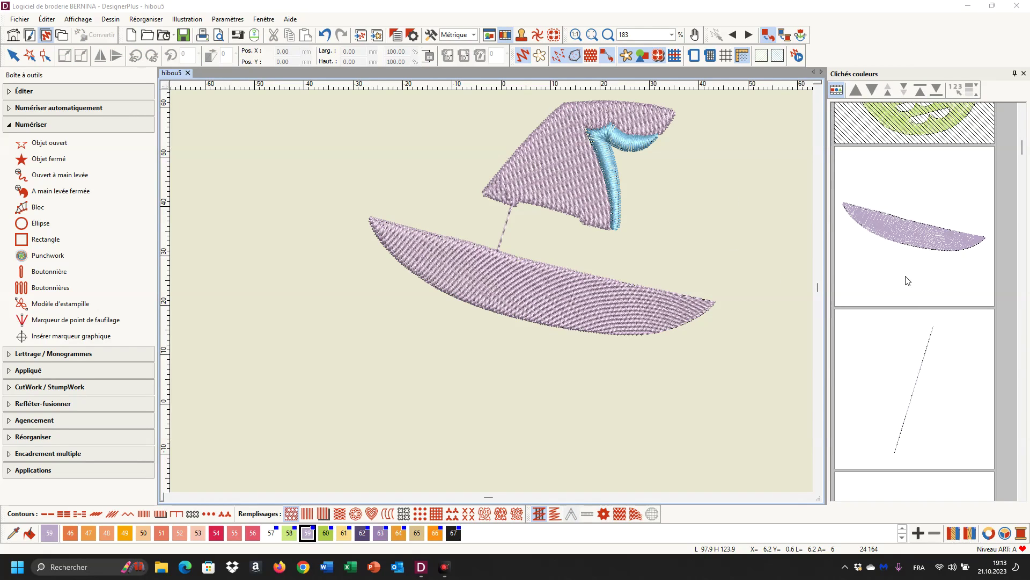
pyautogui.click(868, 267)
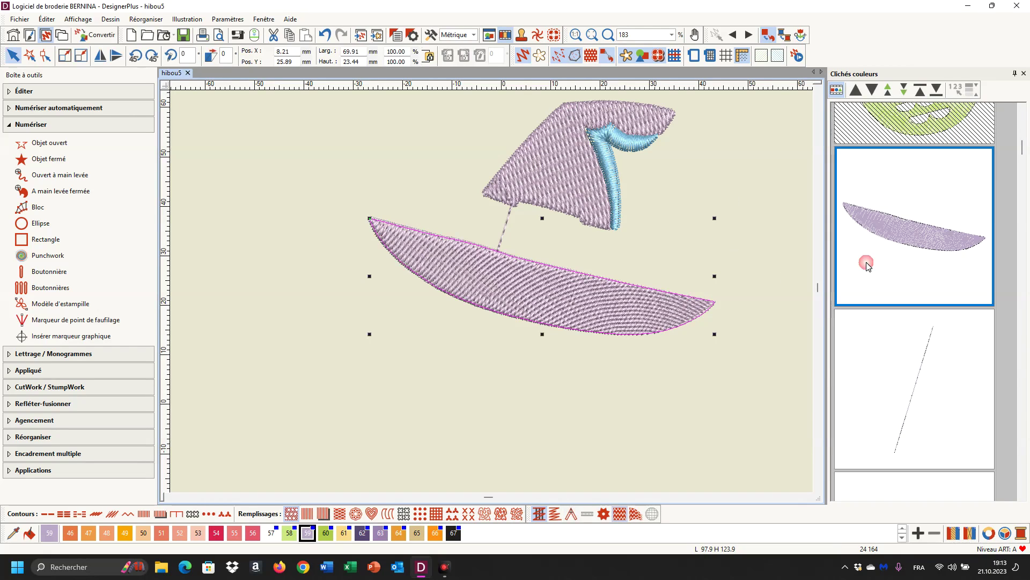
pyautogui.click(884, 389)
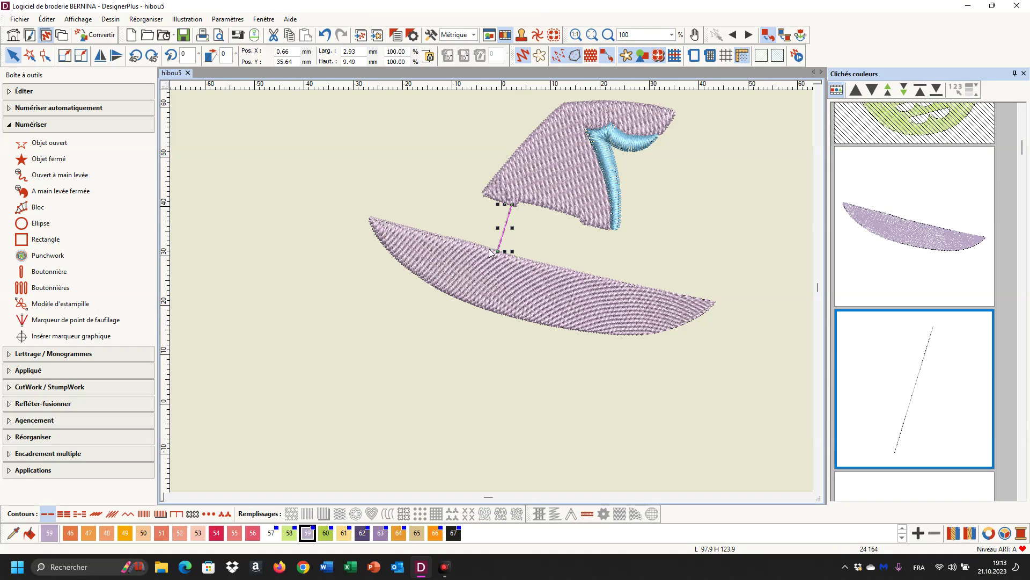
pyautogui.click(45, 58)
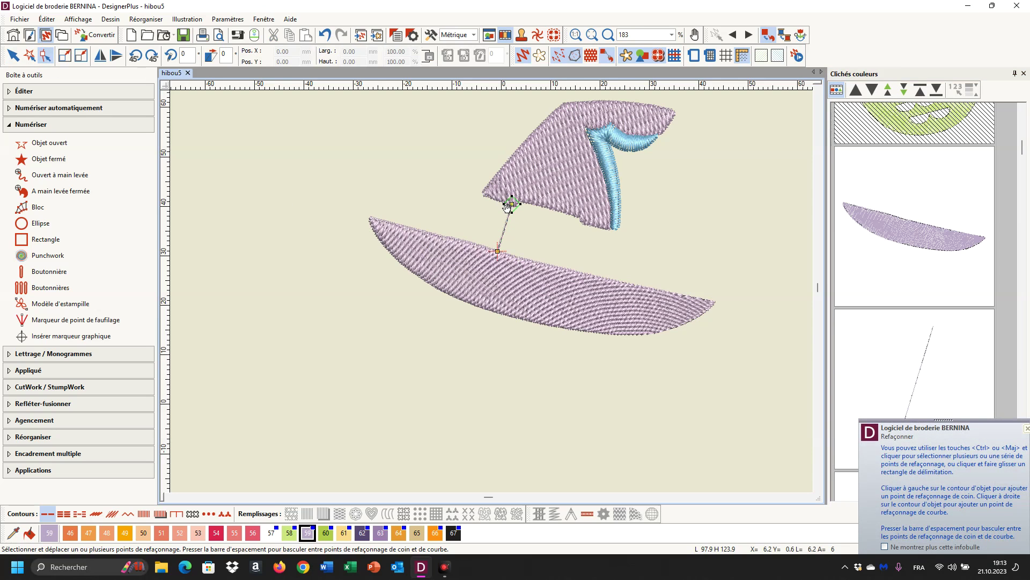
pyautogui.moveTo(496, 250); pyautogui.dragTo(371, 218)
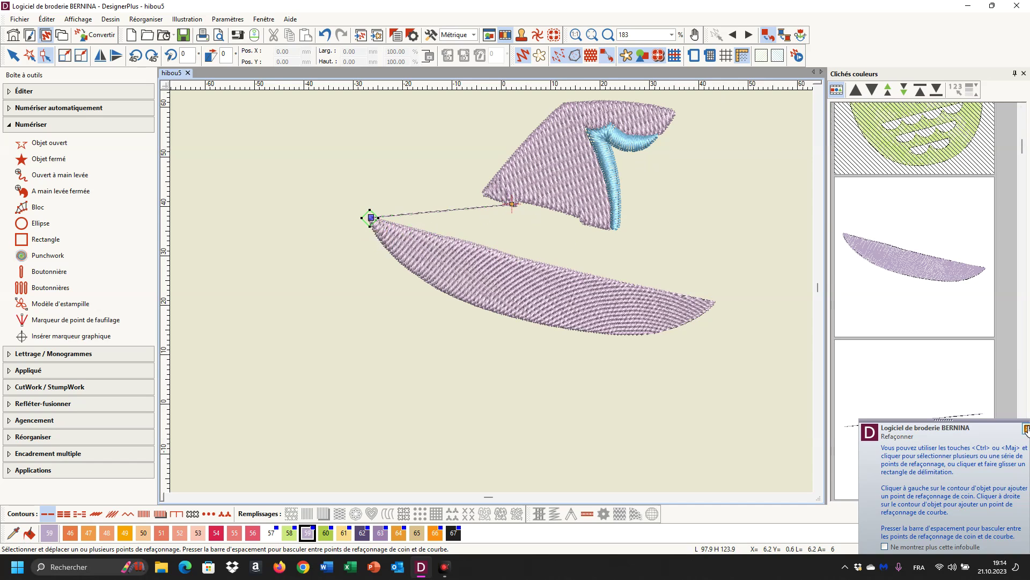
pyautogui.click(1027, 428)
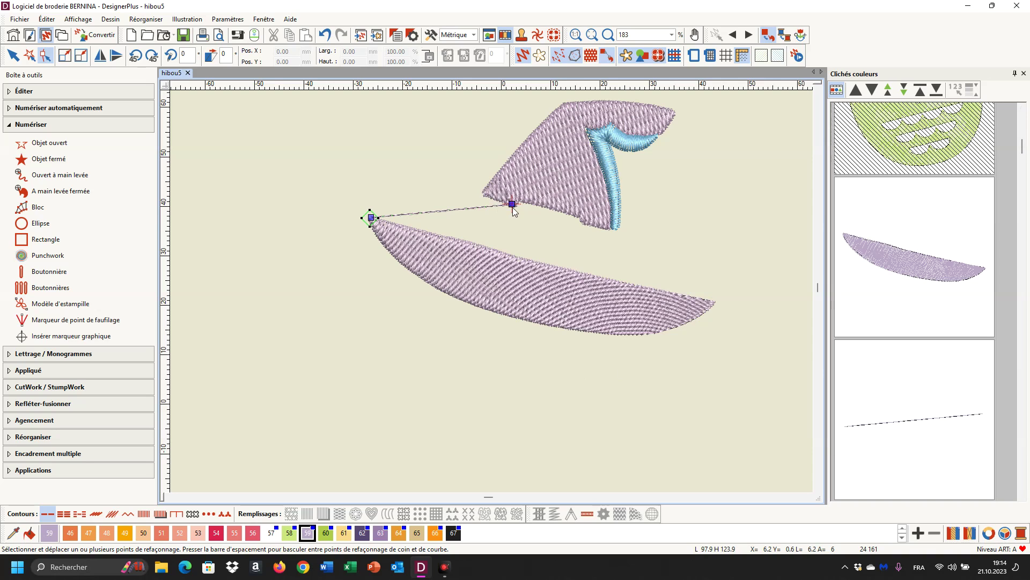
pyautogui.moveTo(512, 204); pyautogui.dragTo(485, 194)
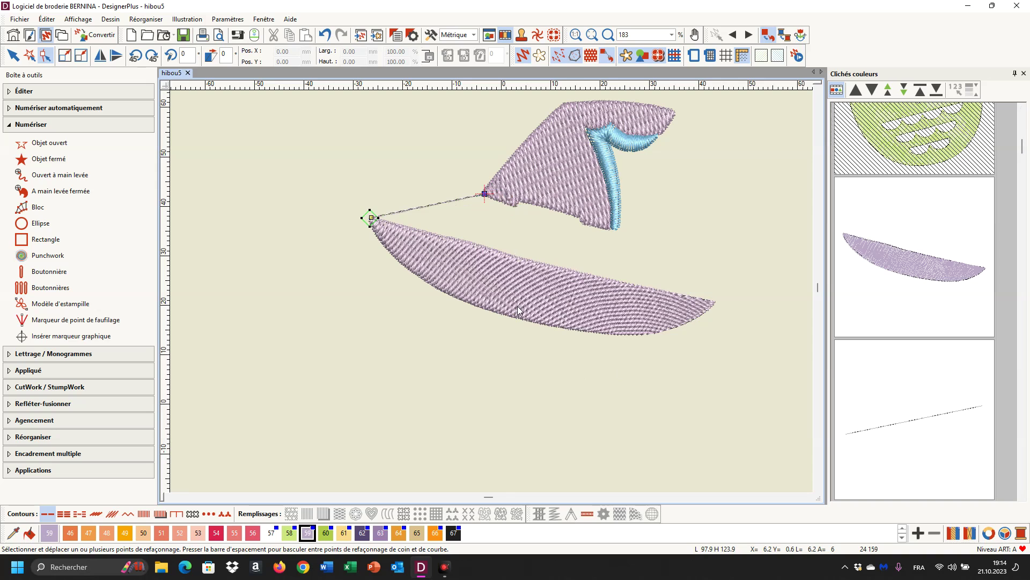